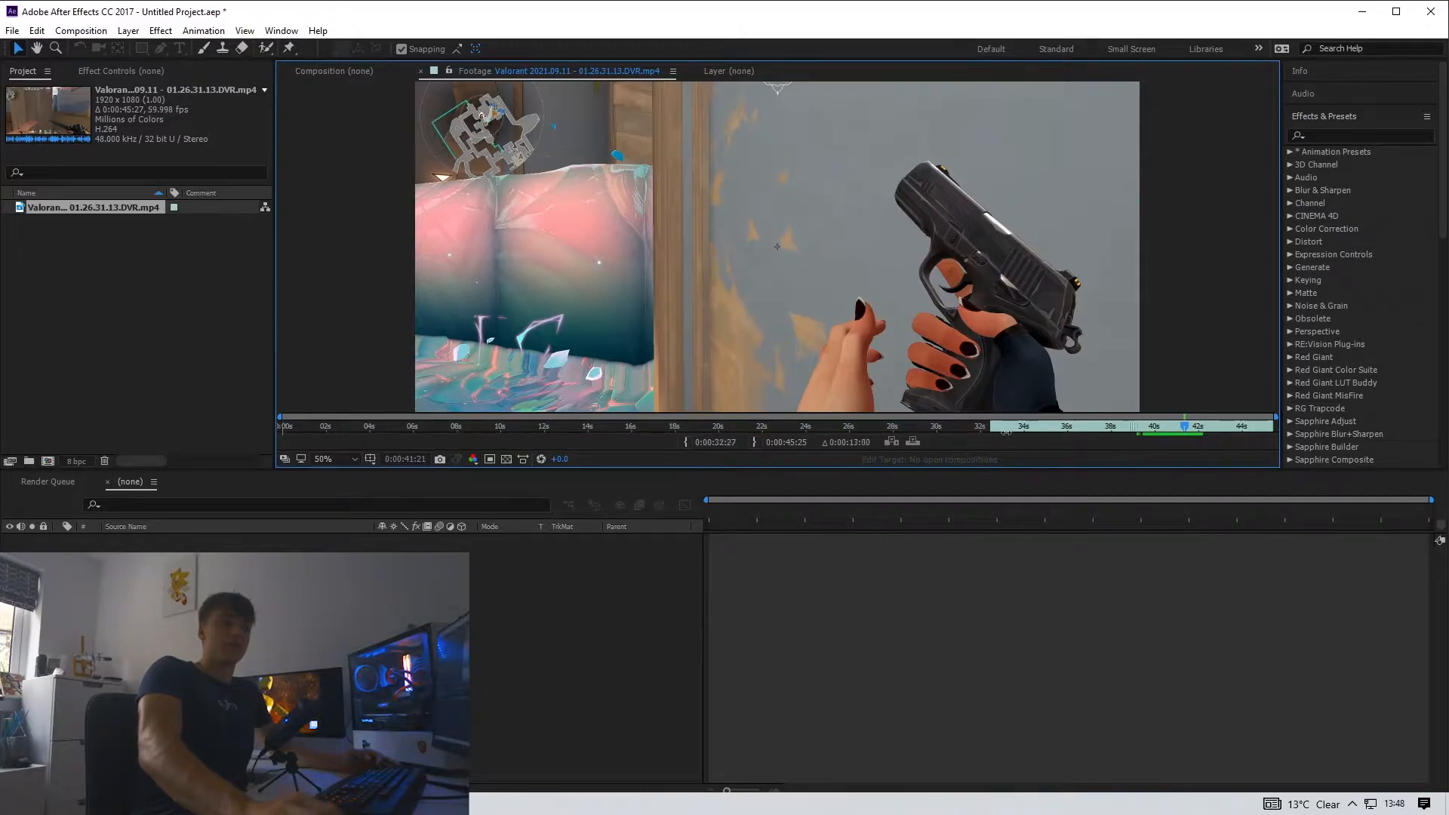
- Trim the Valorant footage to the range 0:00:41:19 to 0:00:43:29 and create a composition from it
key("space")
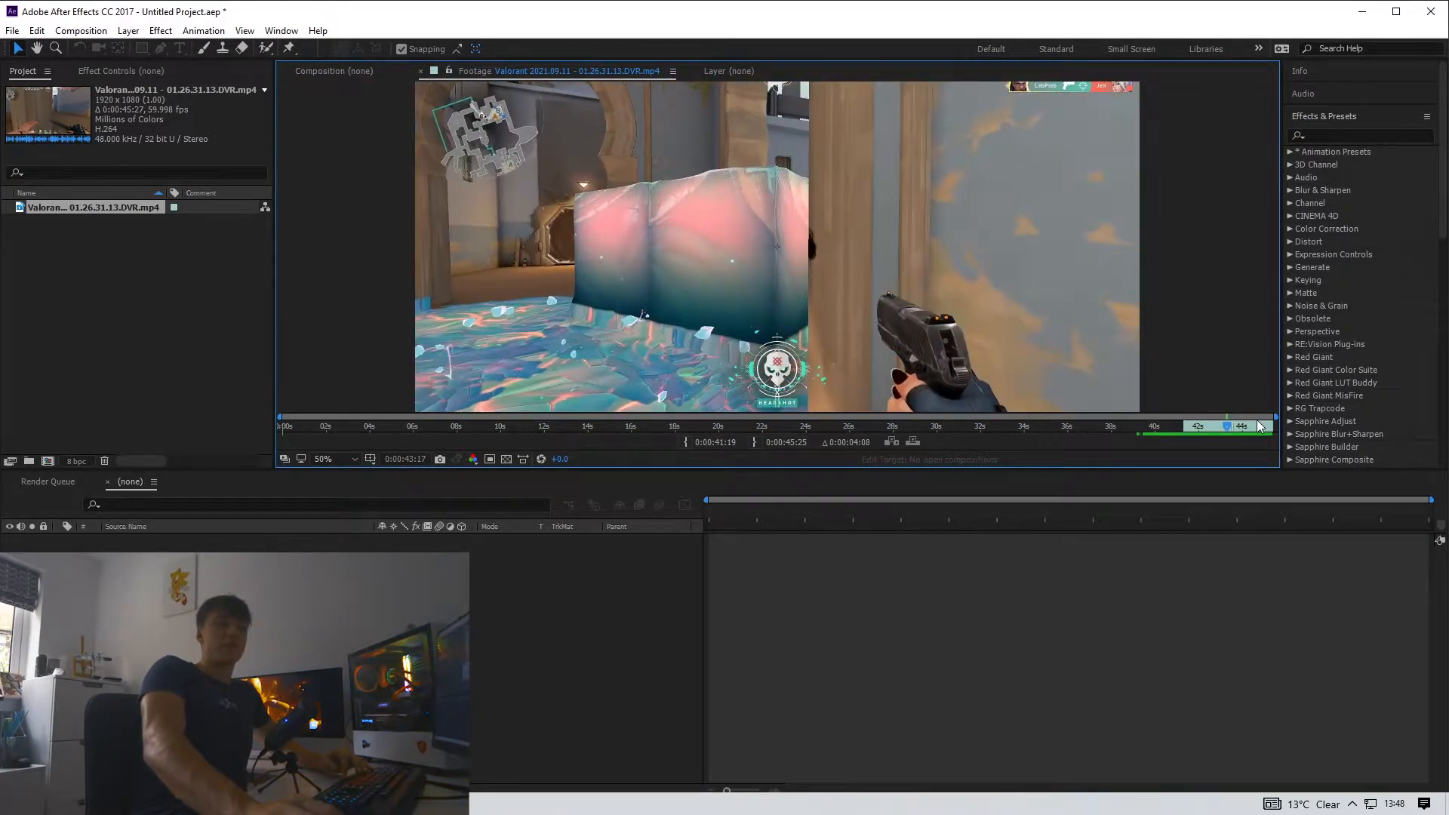
left_click_drag(1272, 427, 1232, 429)
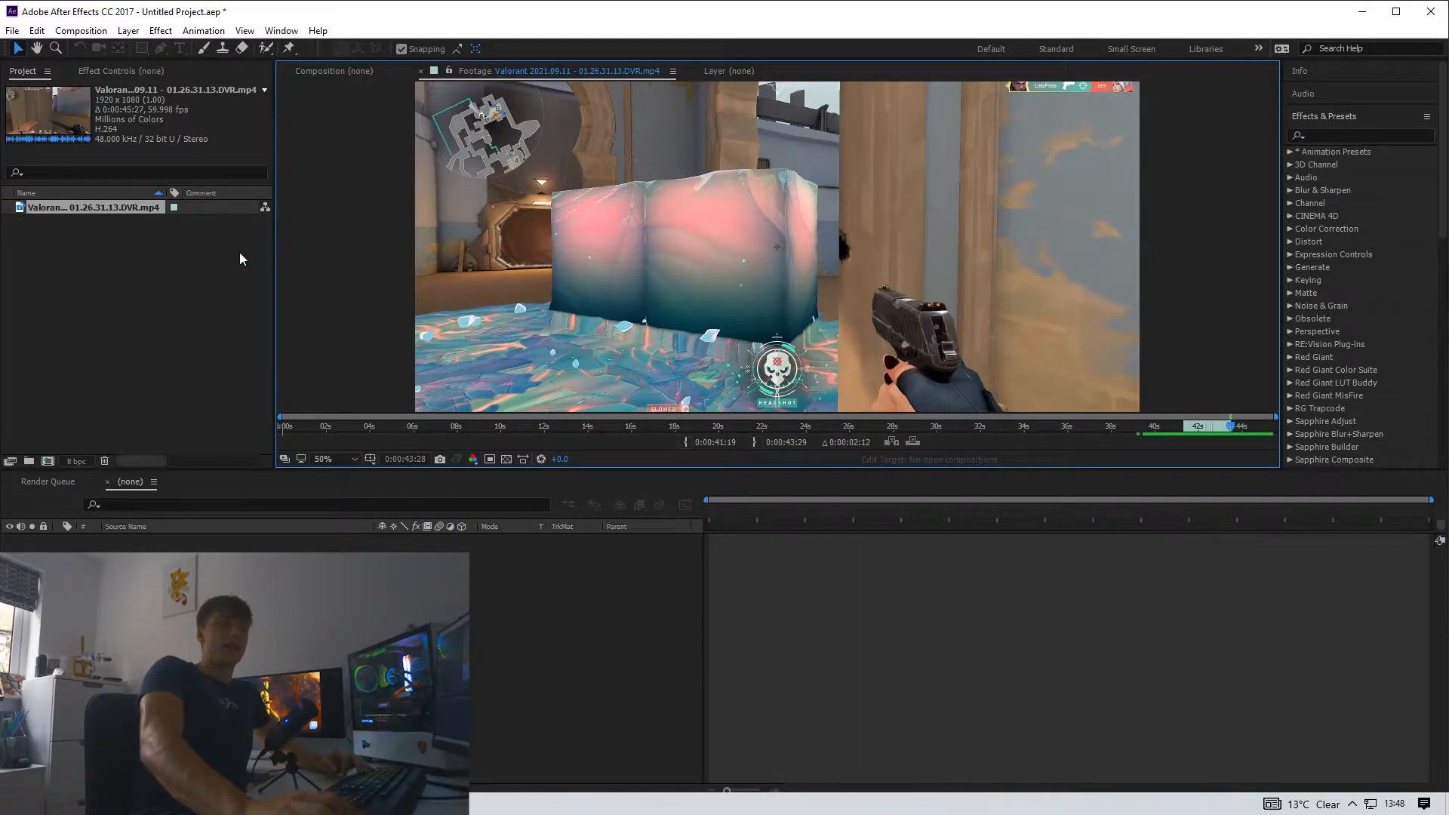
left_click_drag(136, 205, 790, 581)
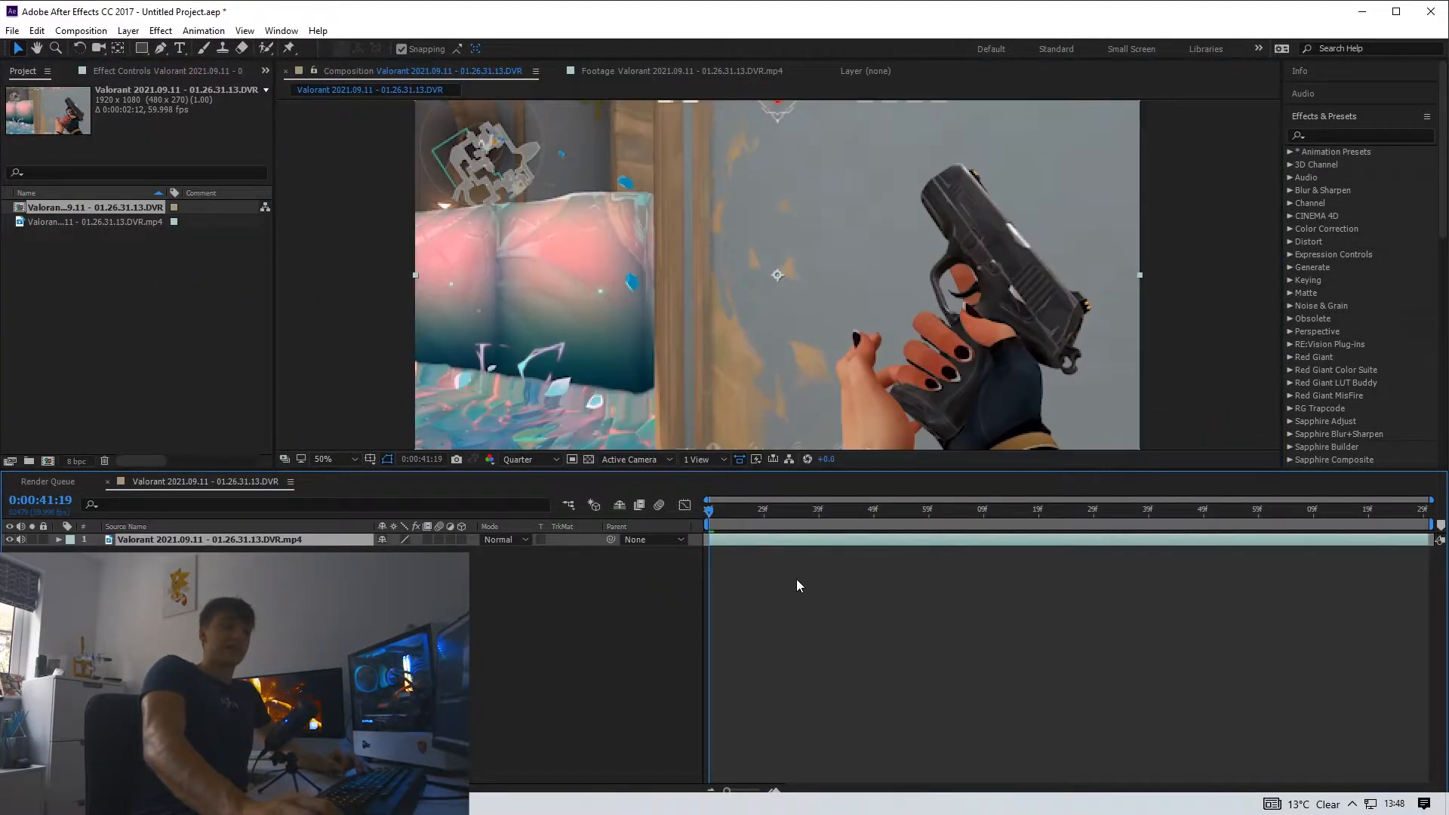
- Set the new composition's frame rate to 120 frames per second
left_click(1335, 131)
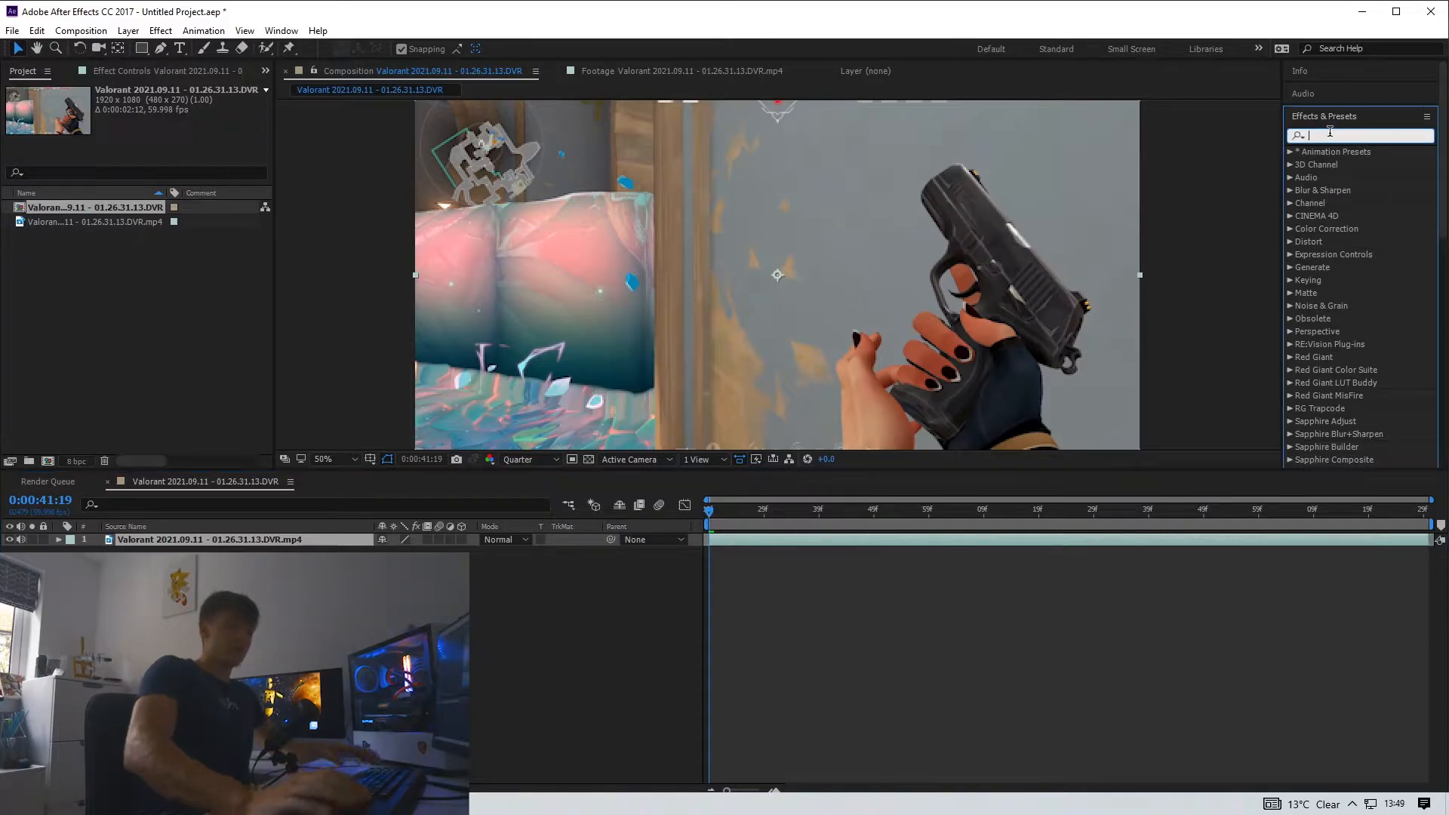
type("t")
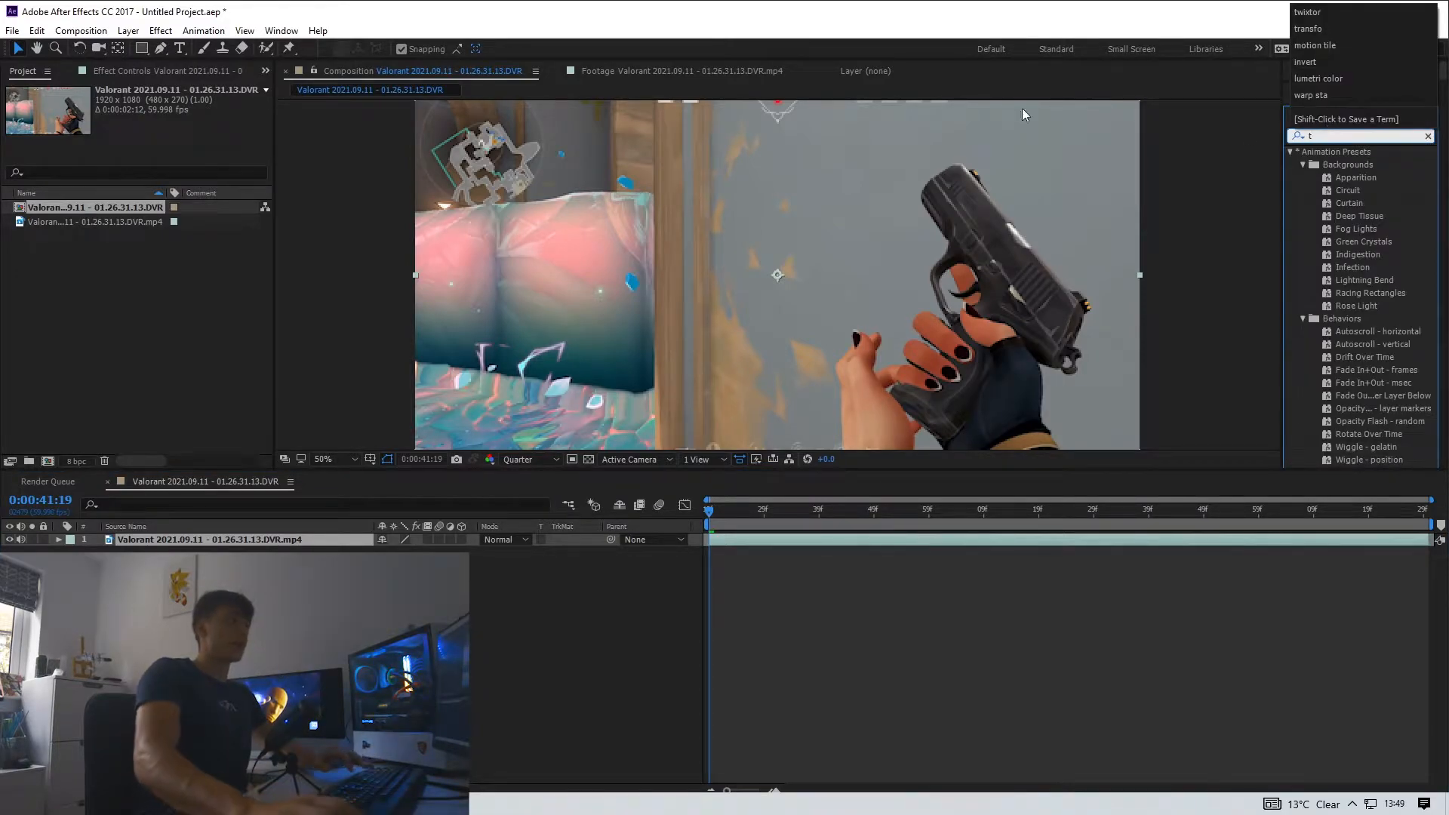
left_click(93, 31)
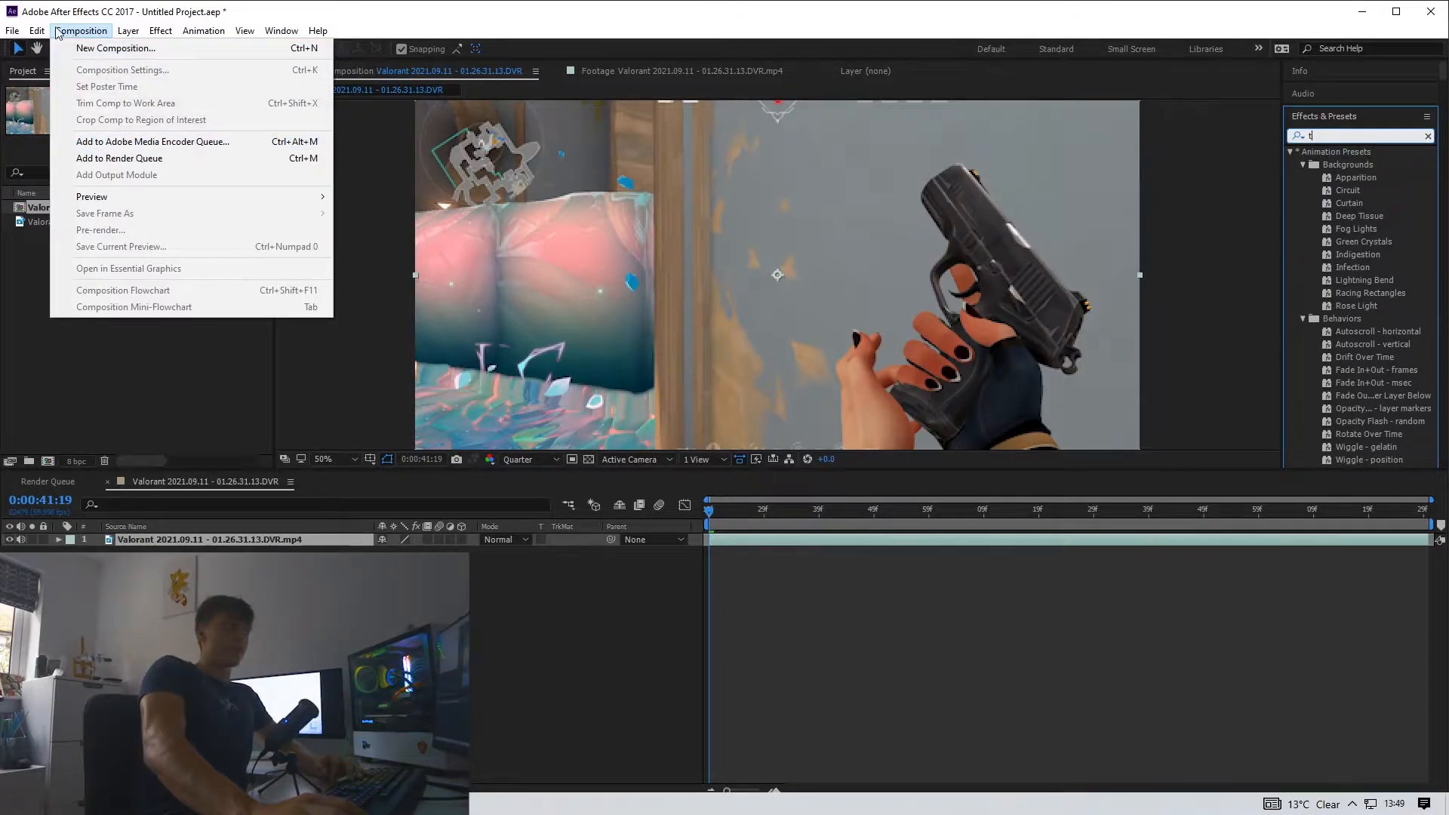
left_click(818, 653)
left_click(80, 31)
left_click(98, 71)
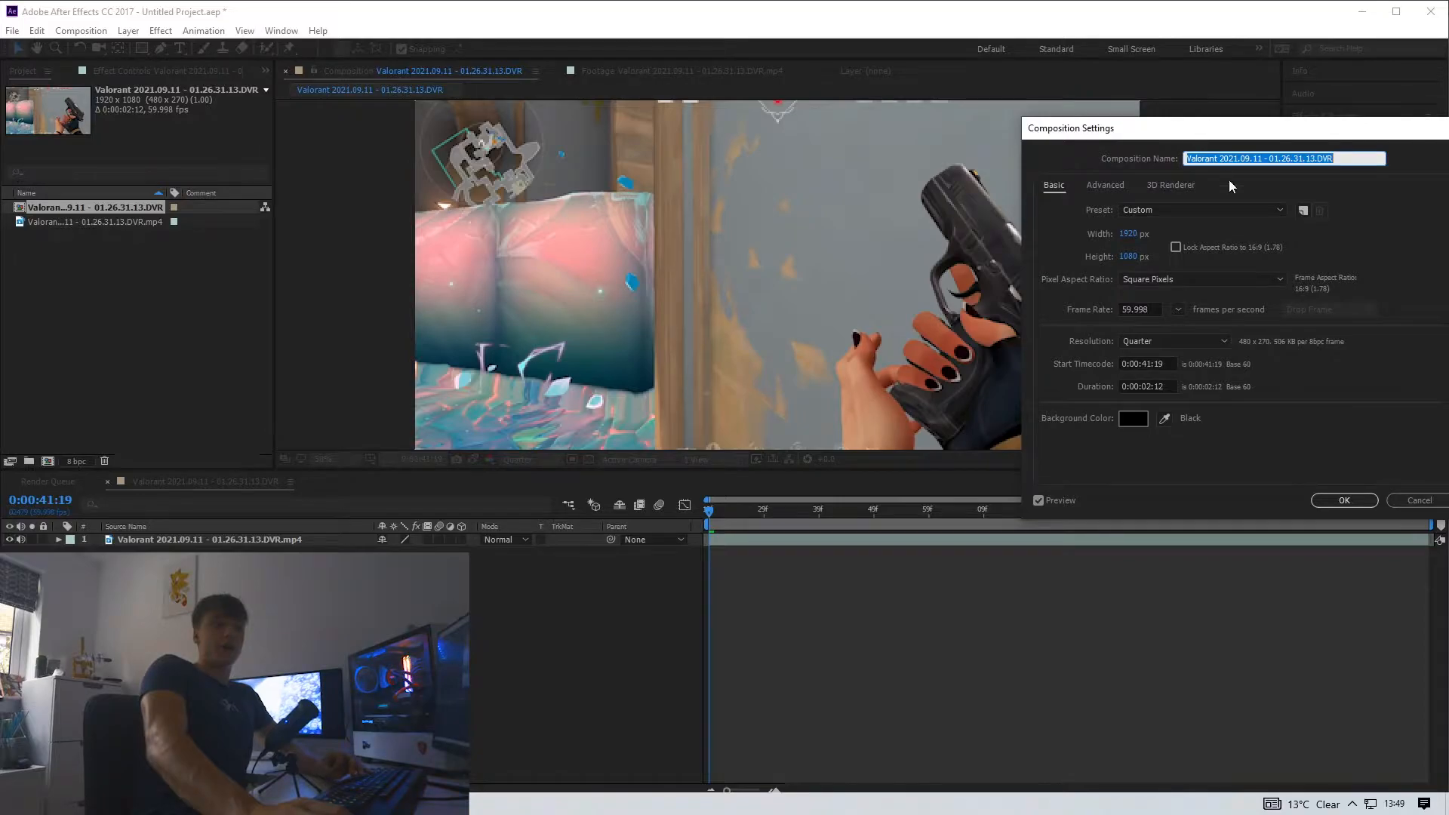
left_click(1136, 310)
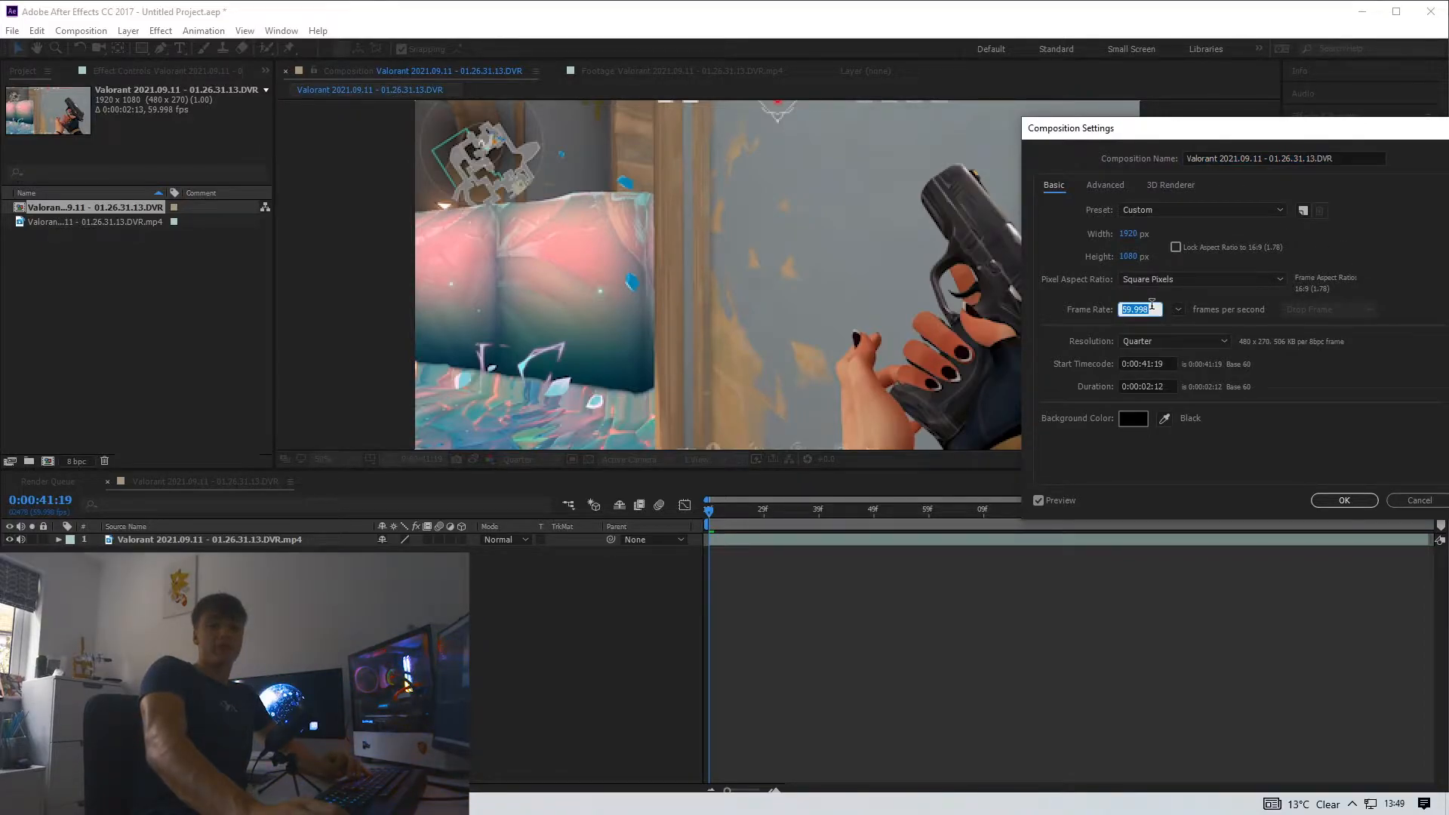
left_click_drag(1259, 137, 1214, 142)
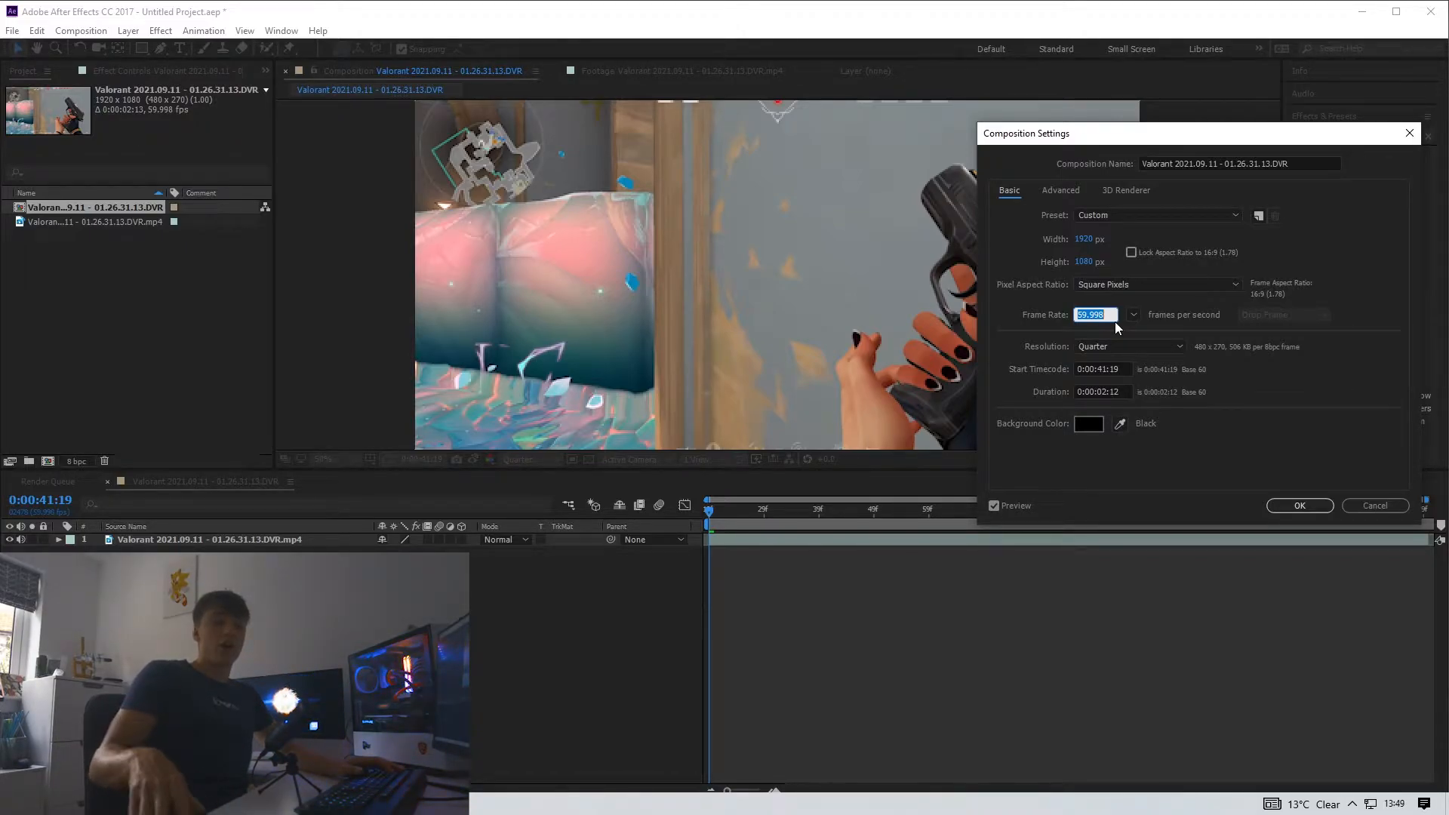
type("120")
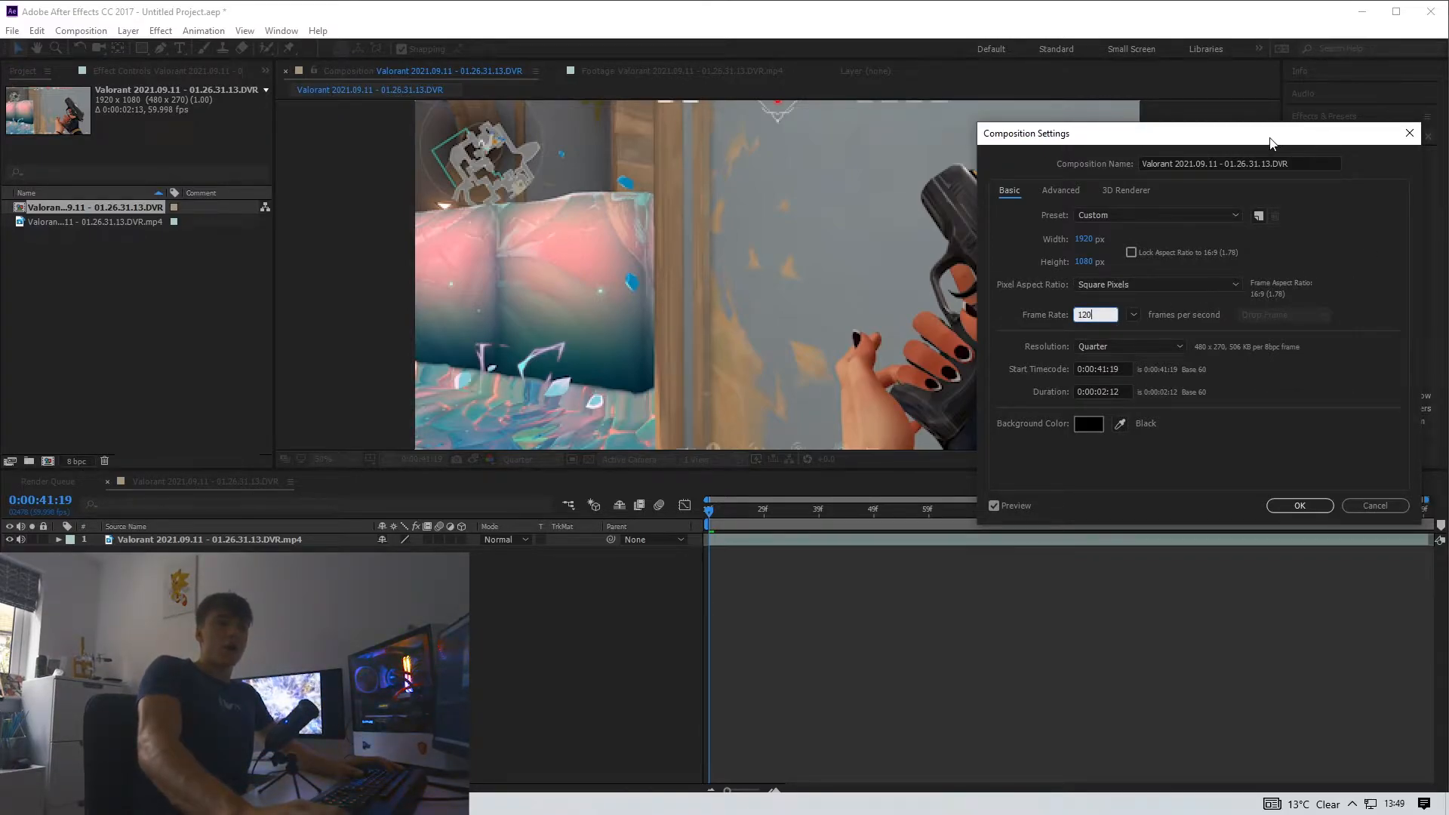
left_click_drag(1272, 137, 1280, 134)
left_click(1385, 279)
left_click(1114, 314)
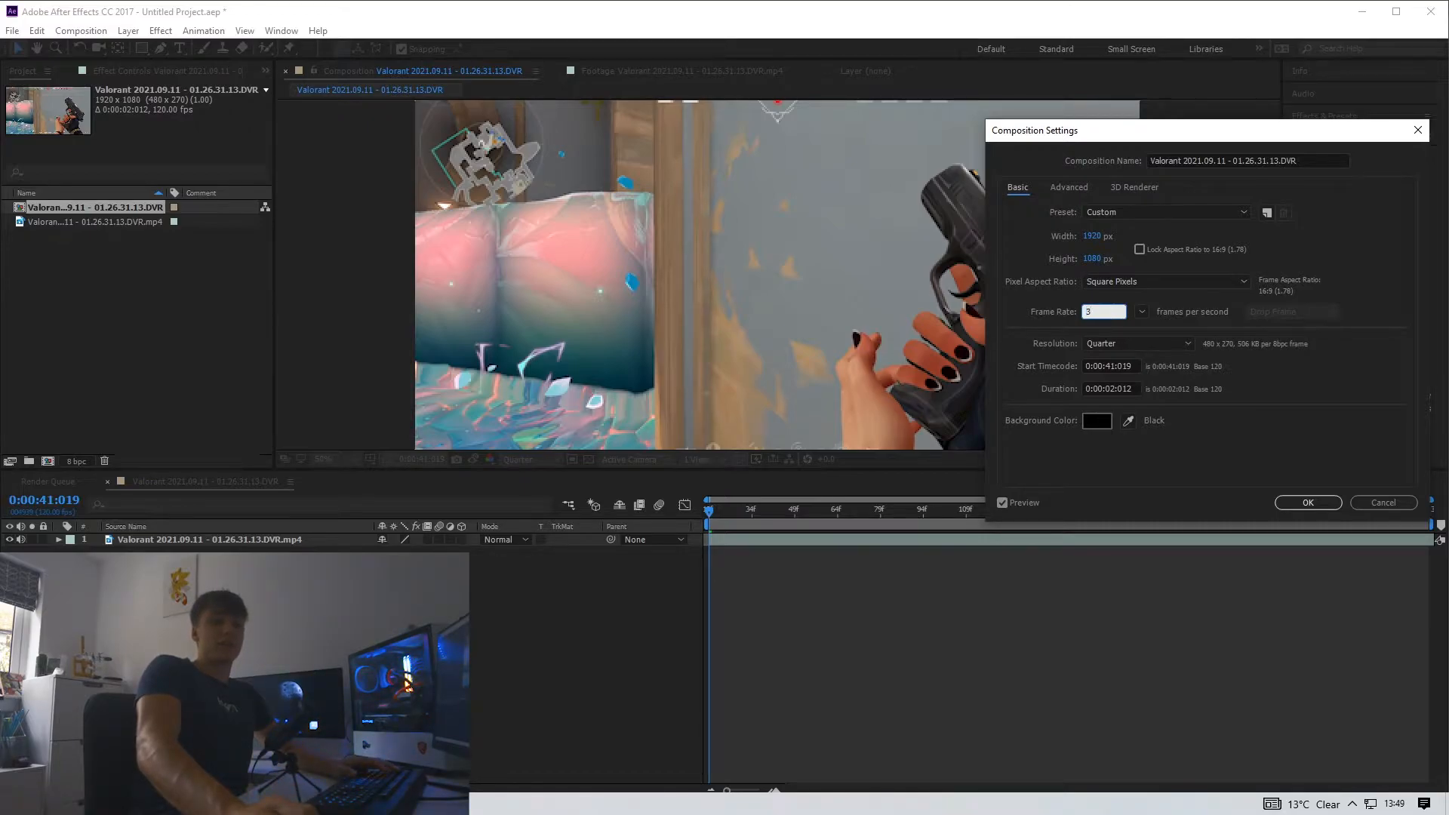
type("60")
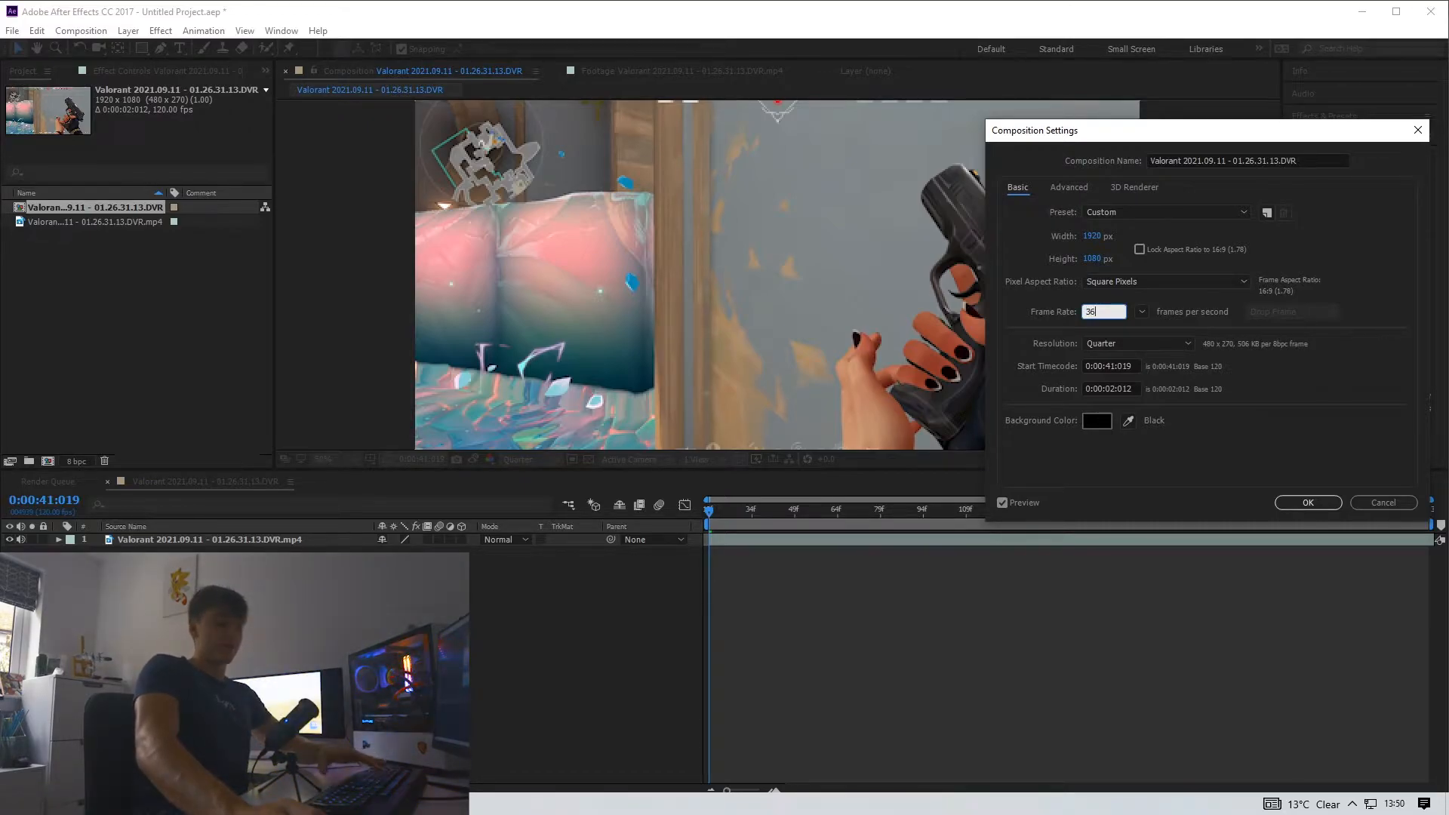
key("BackSpace")
key("BackSpace")
key("BackSpace")
- Enter 120 as the frame rate again and apply the composition settings
type("120")
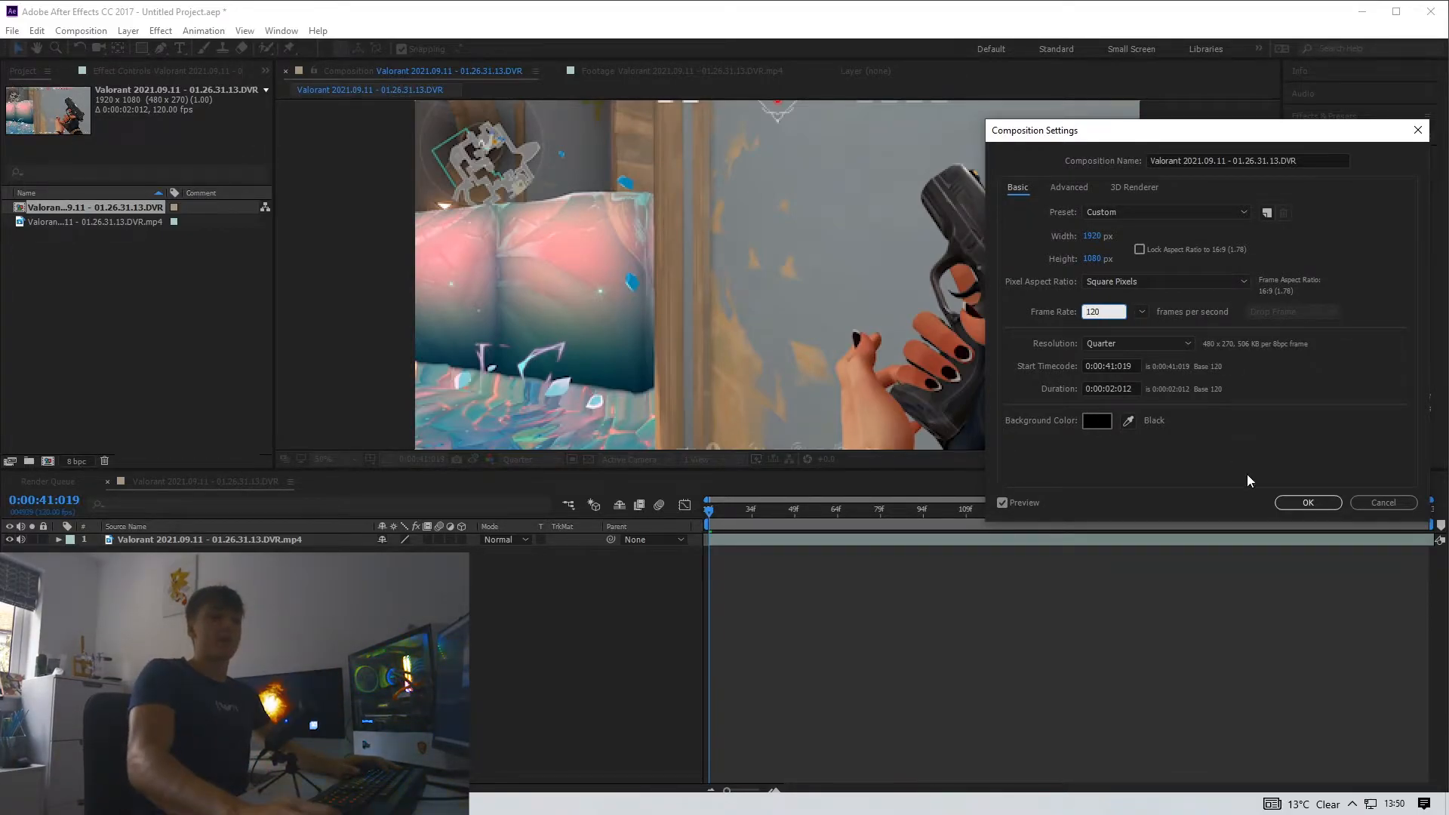
left_click(1308, 503)
- Find the Twixtor effect by searching for twixtor and apply it to the Valorant clip layer
left_click_drag(872, 510, 818, 519)
left_click(818, 539)
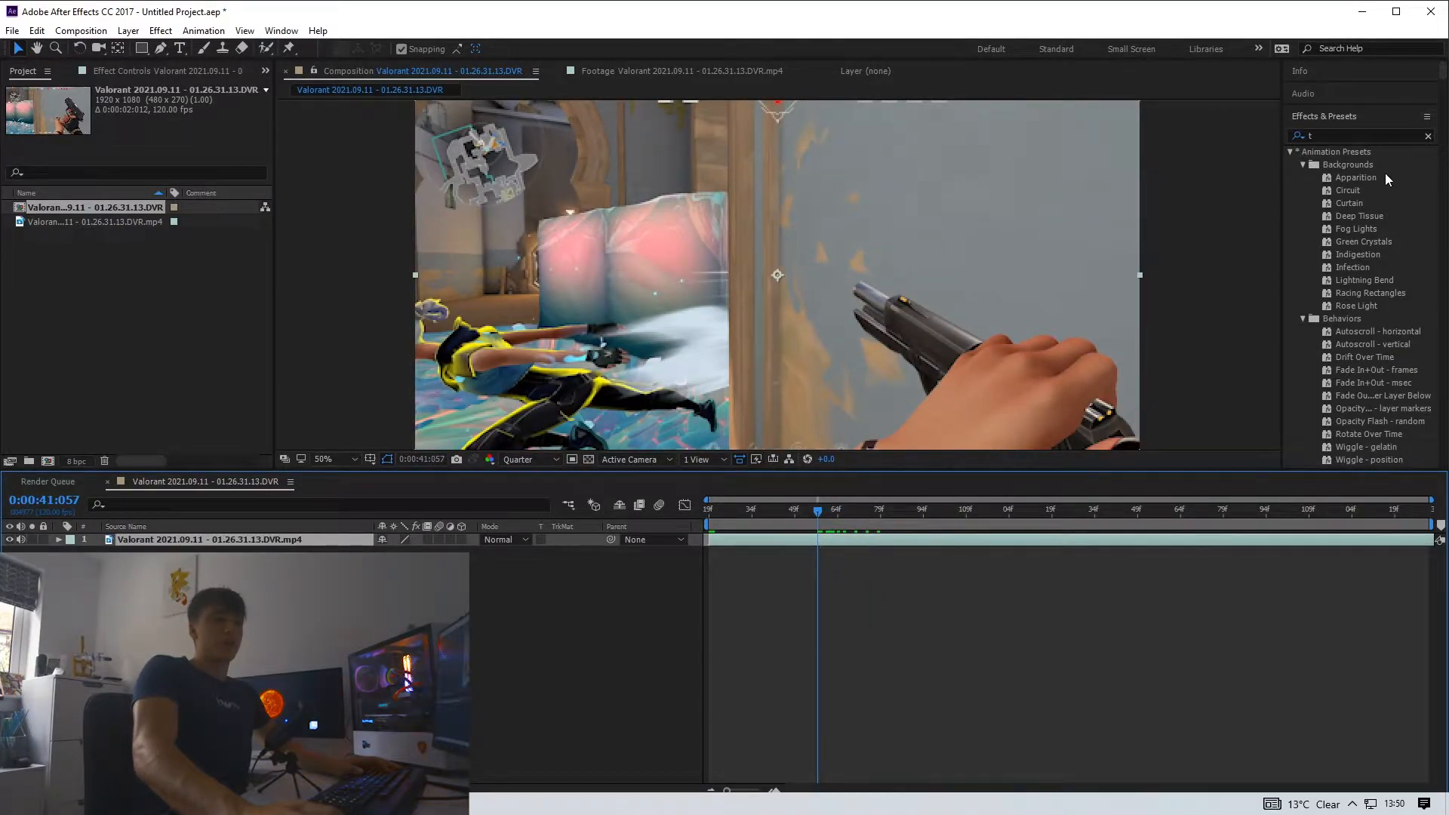
left_click(1378, 135)
type("wi")
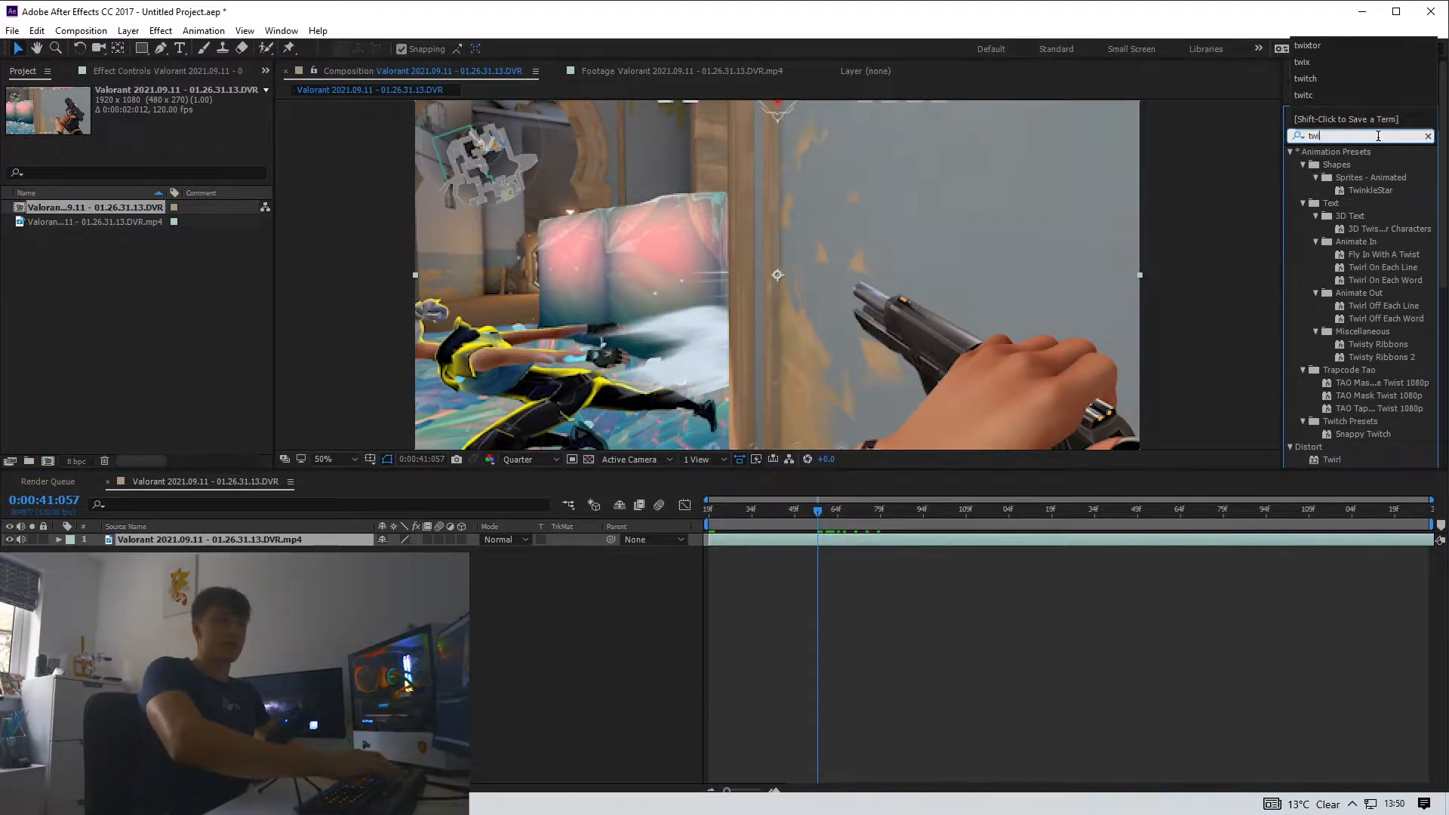
type("xtor")
left_click_drag(1336, 164, 1108, 542)
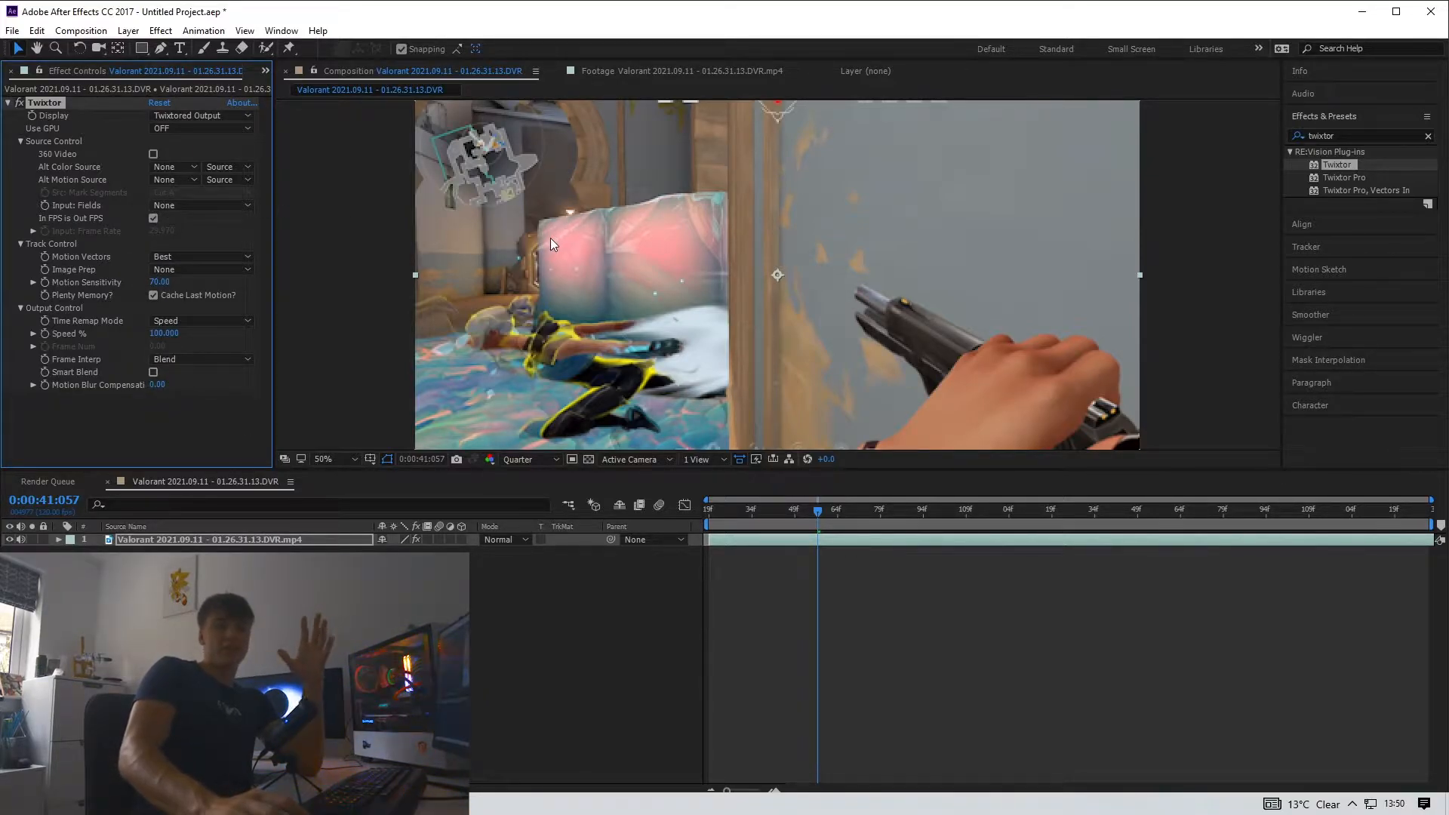
- Pre-compose the Valorant clip layer, moving all attributes into the new composition
left_click(801, 511)
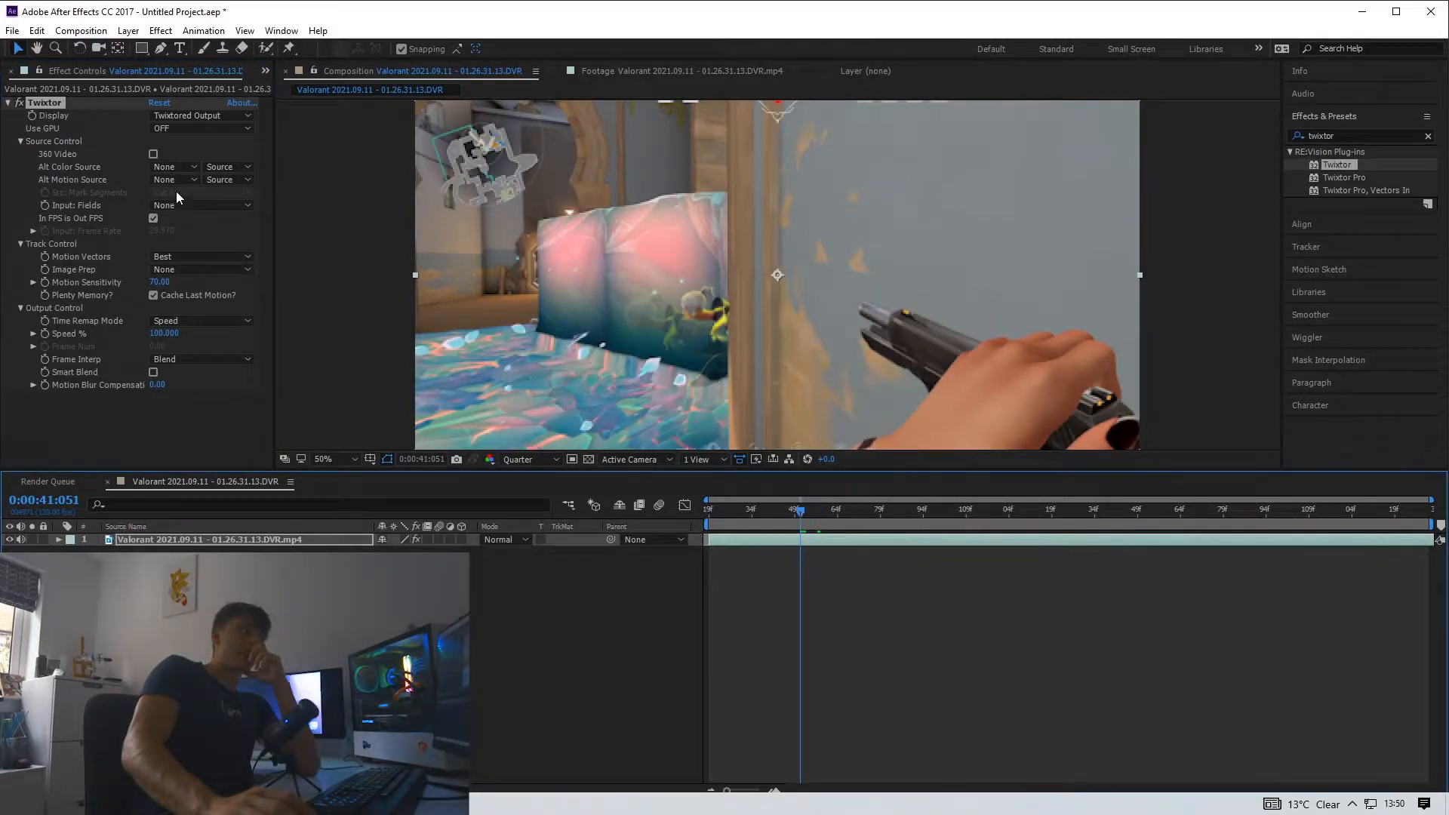
right_click(809, 541)
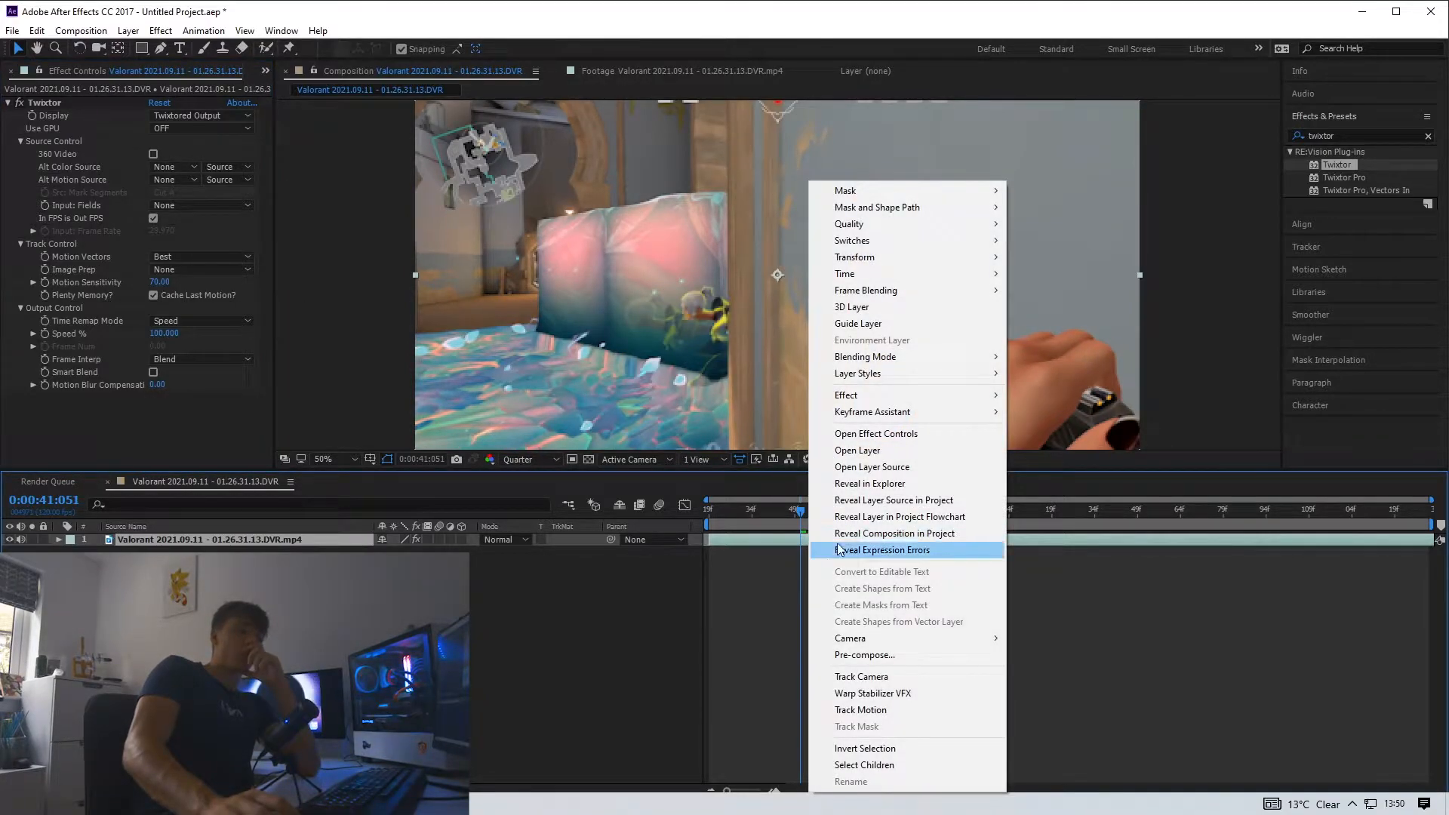
left_click(903, 659)
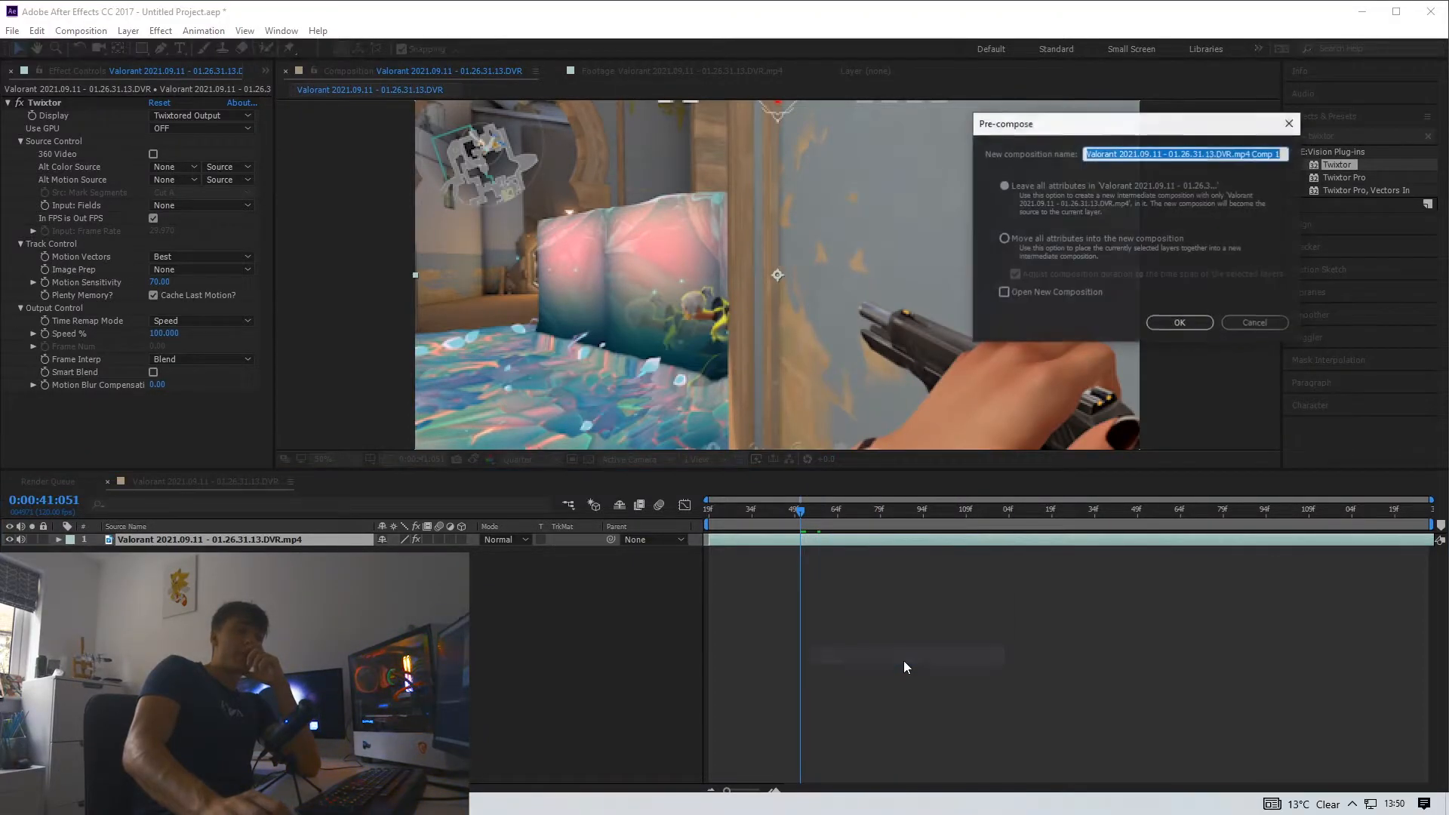
left_click(1066, 239)
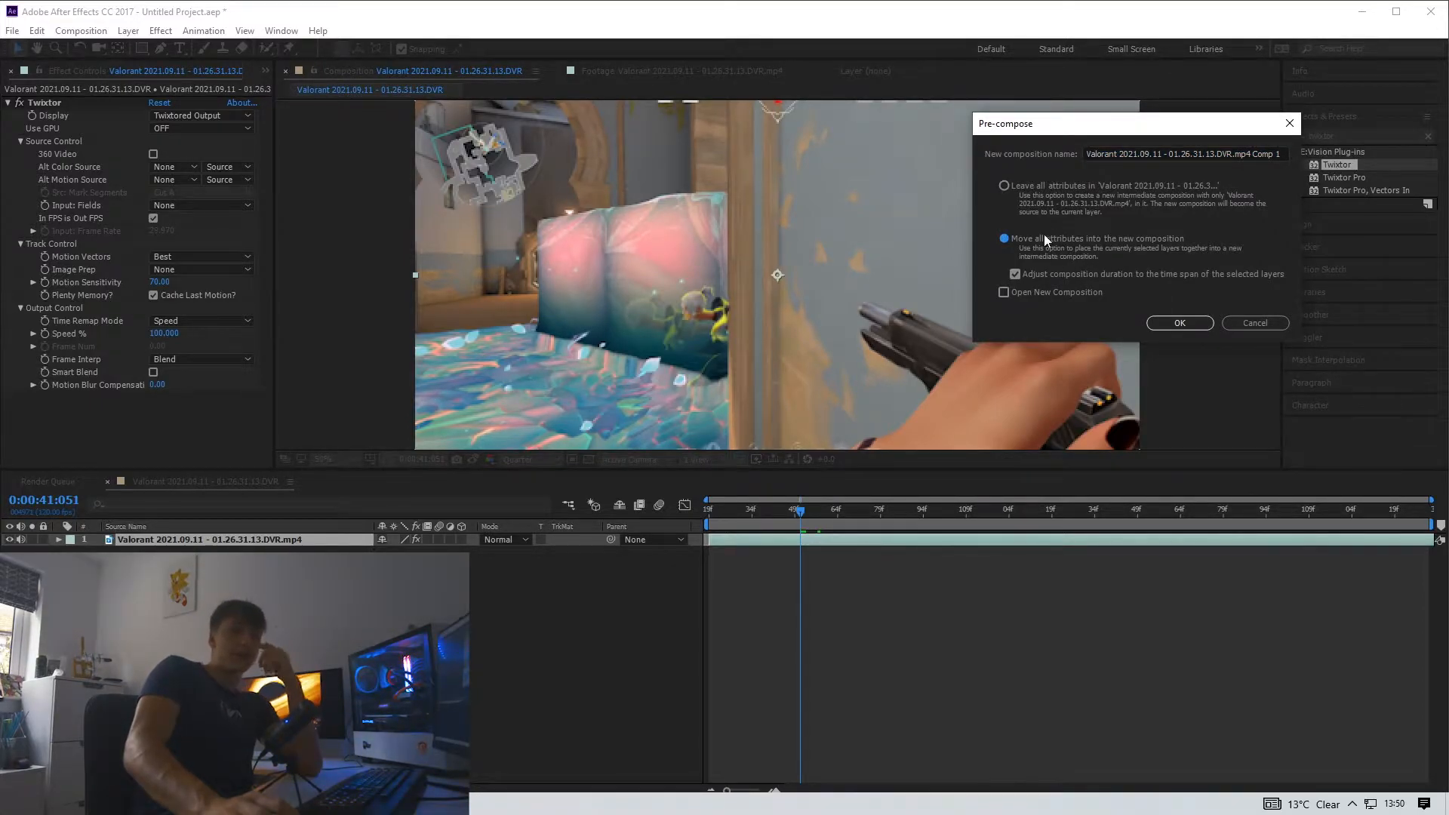
left_click(1051, 184)
left_click(1053, 236)
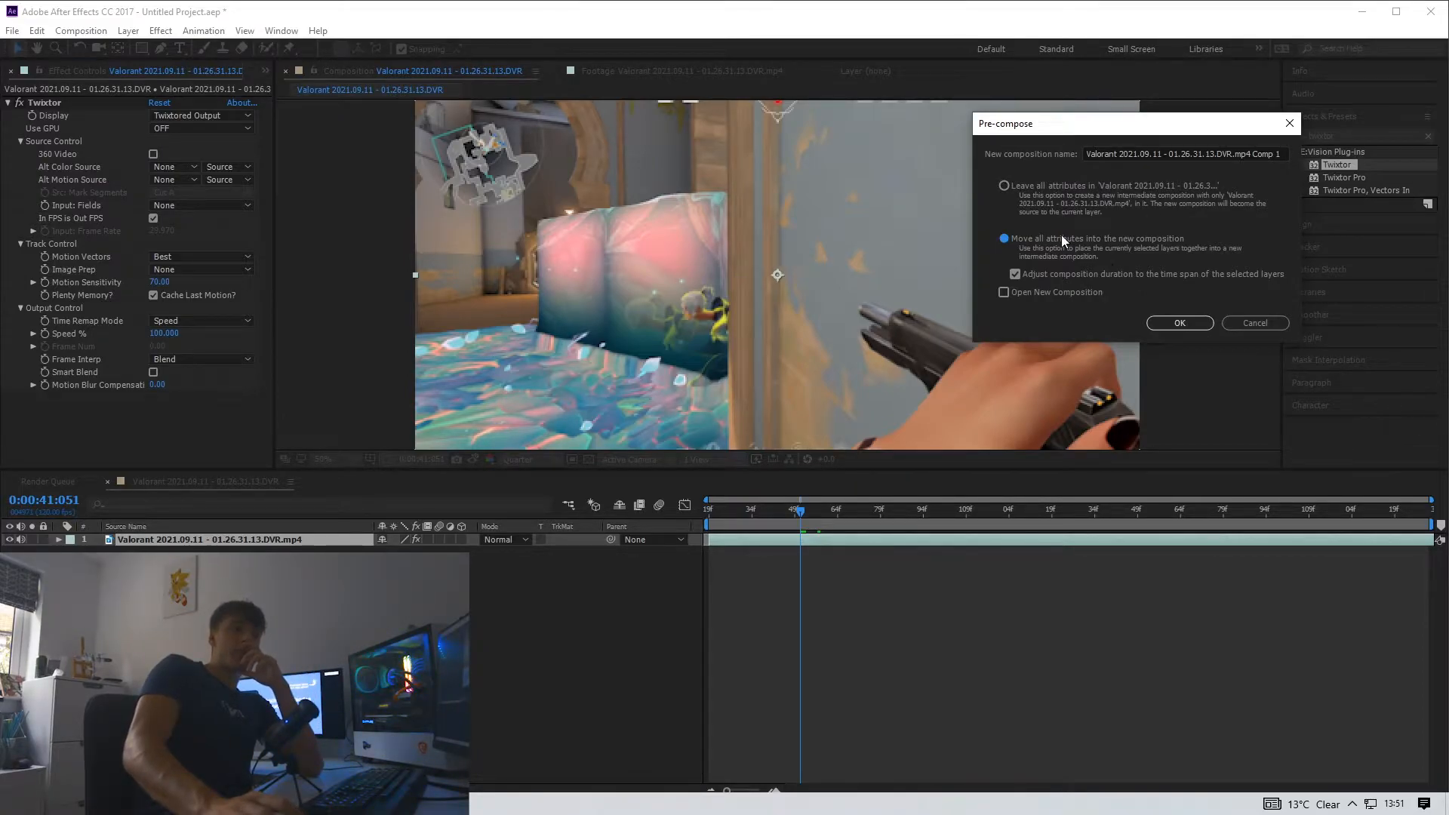
left_click(1177, 320)
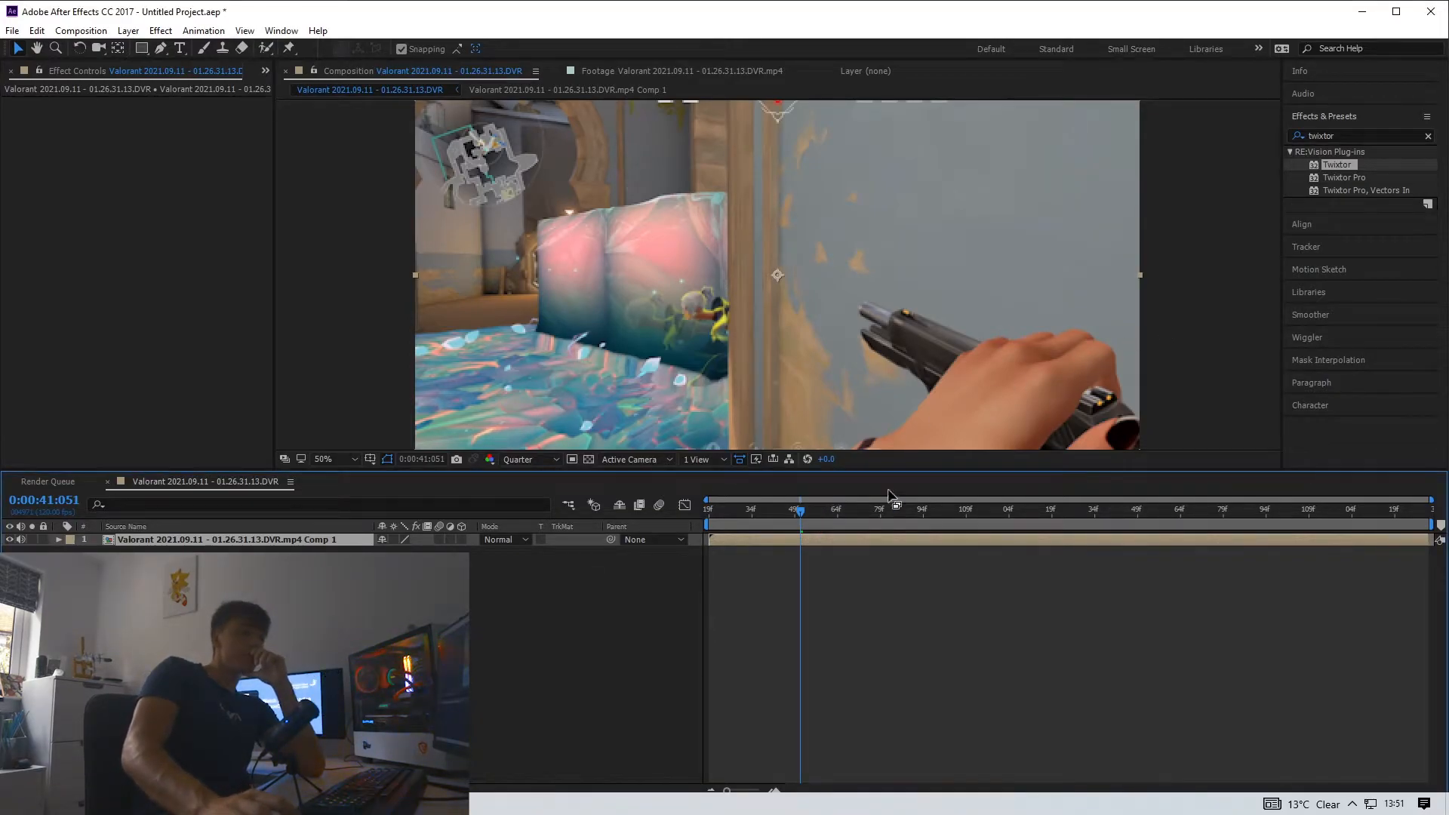
- Scrub through the pre-composed clip from beginning to end and return to its first frame
left_click(808, 512)
left_click_drag(807, 511, 673, 514)
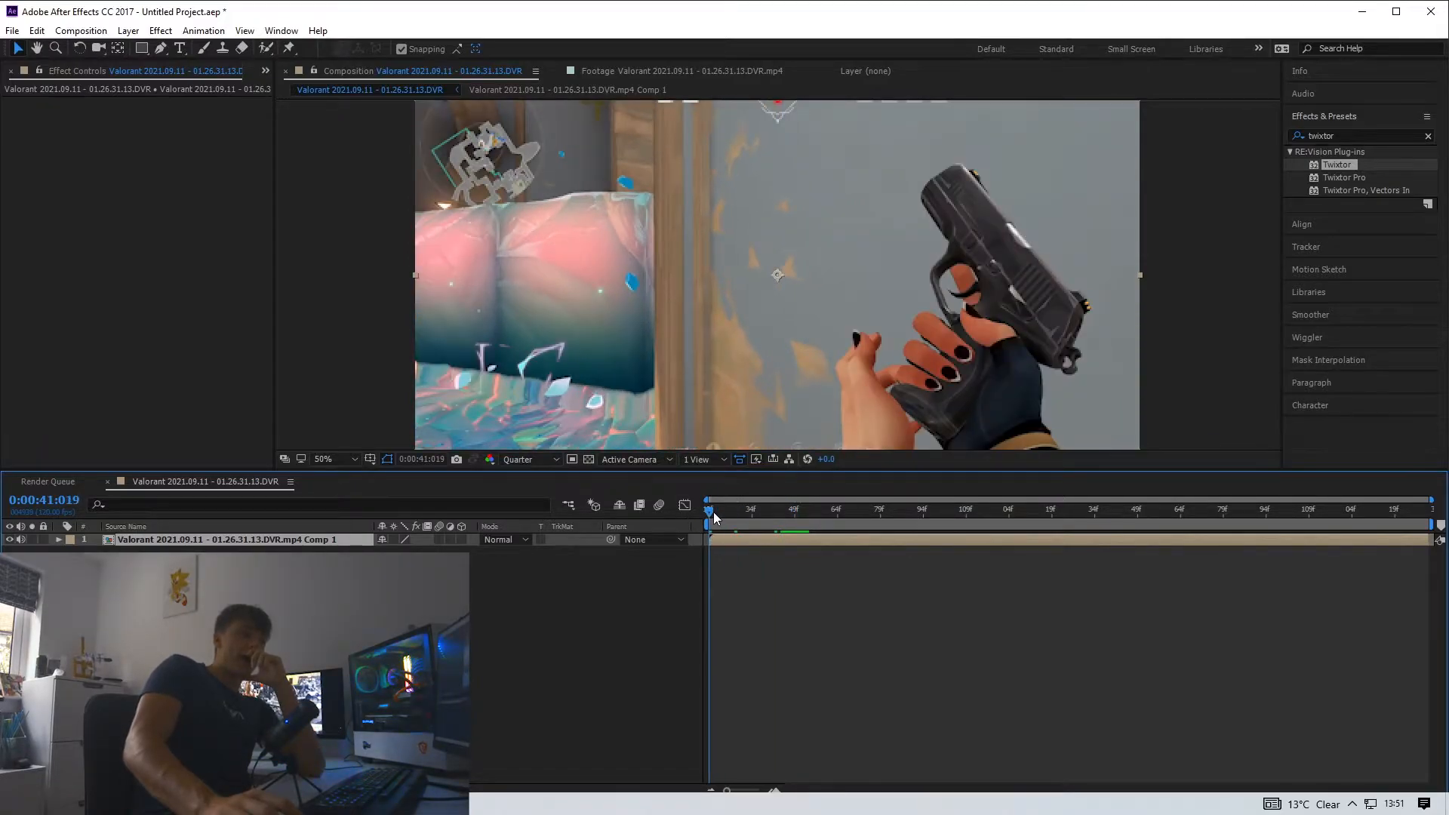
left_click(812, 511)
left_click_drag(850, 509, 693, 524)
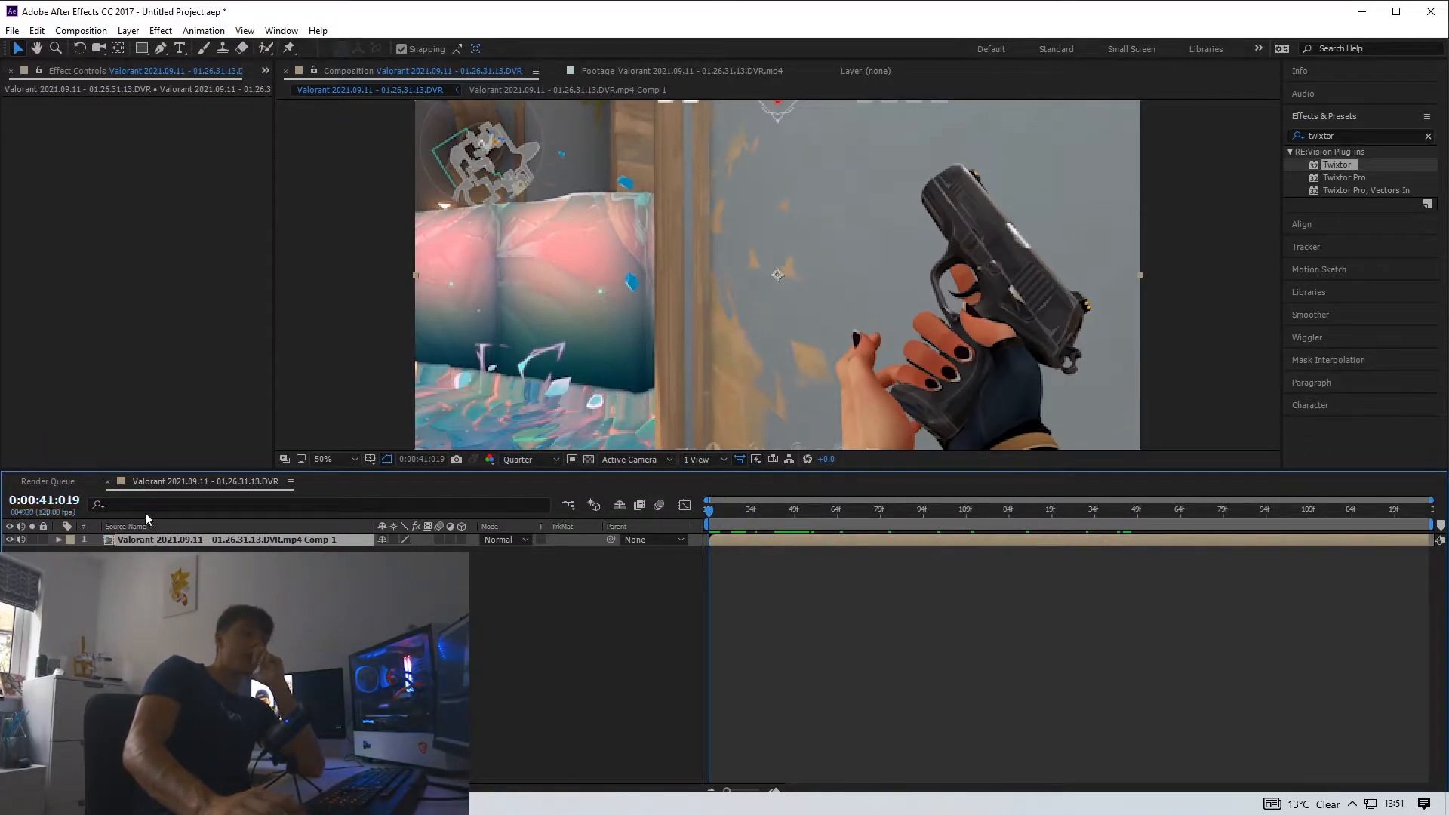
left_click(716, 516)
left_click_drag(716, 516, 1428, 527)
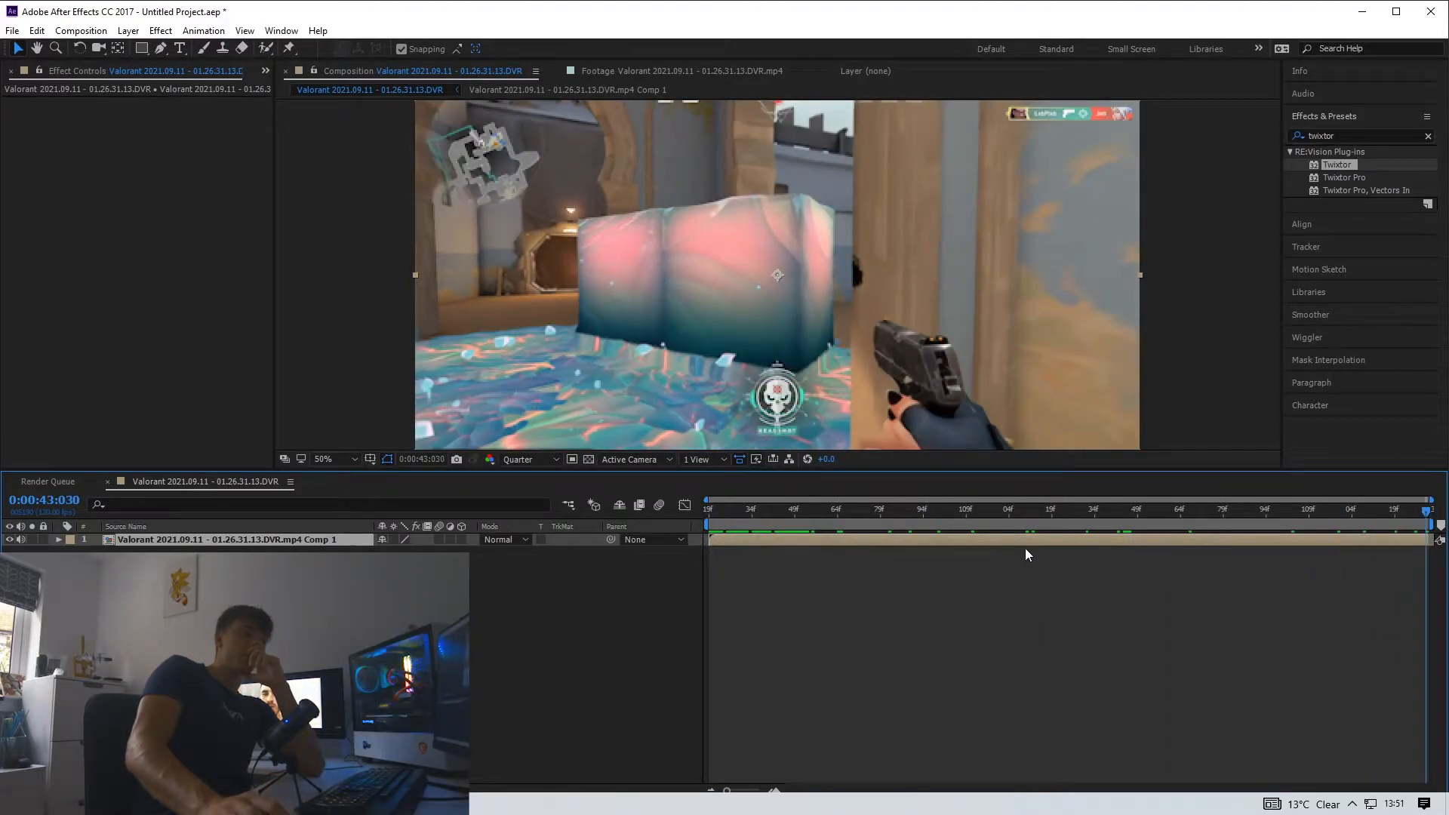
key("Home")
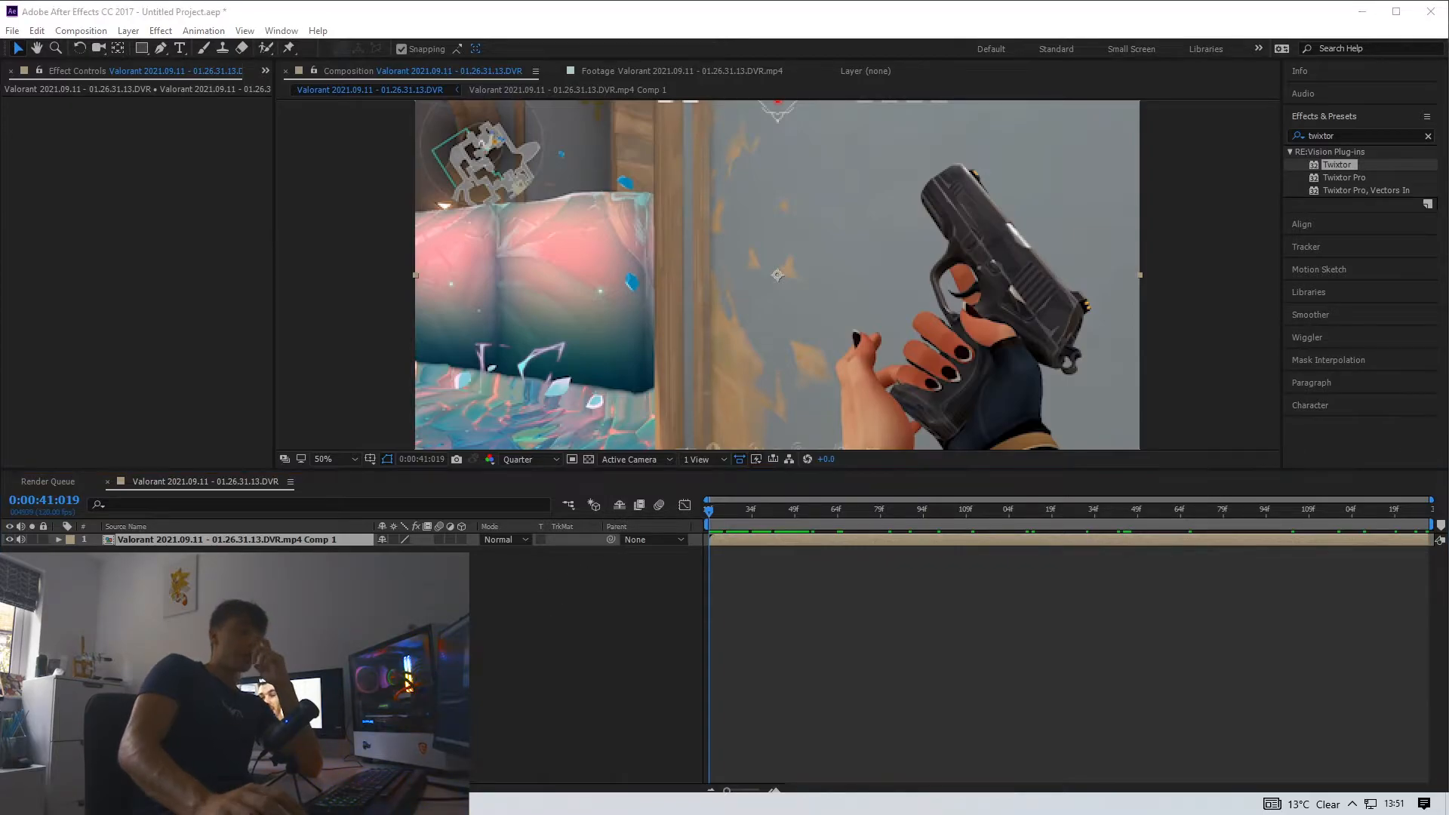
- Switch to Notepad, write "2 seconds and 11 frames" as the clip's length, and minimize the note
key("super")
type("note")
key("Return")
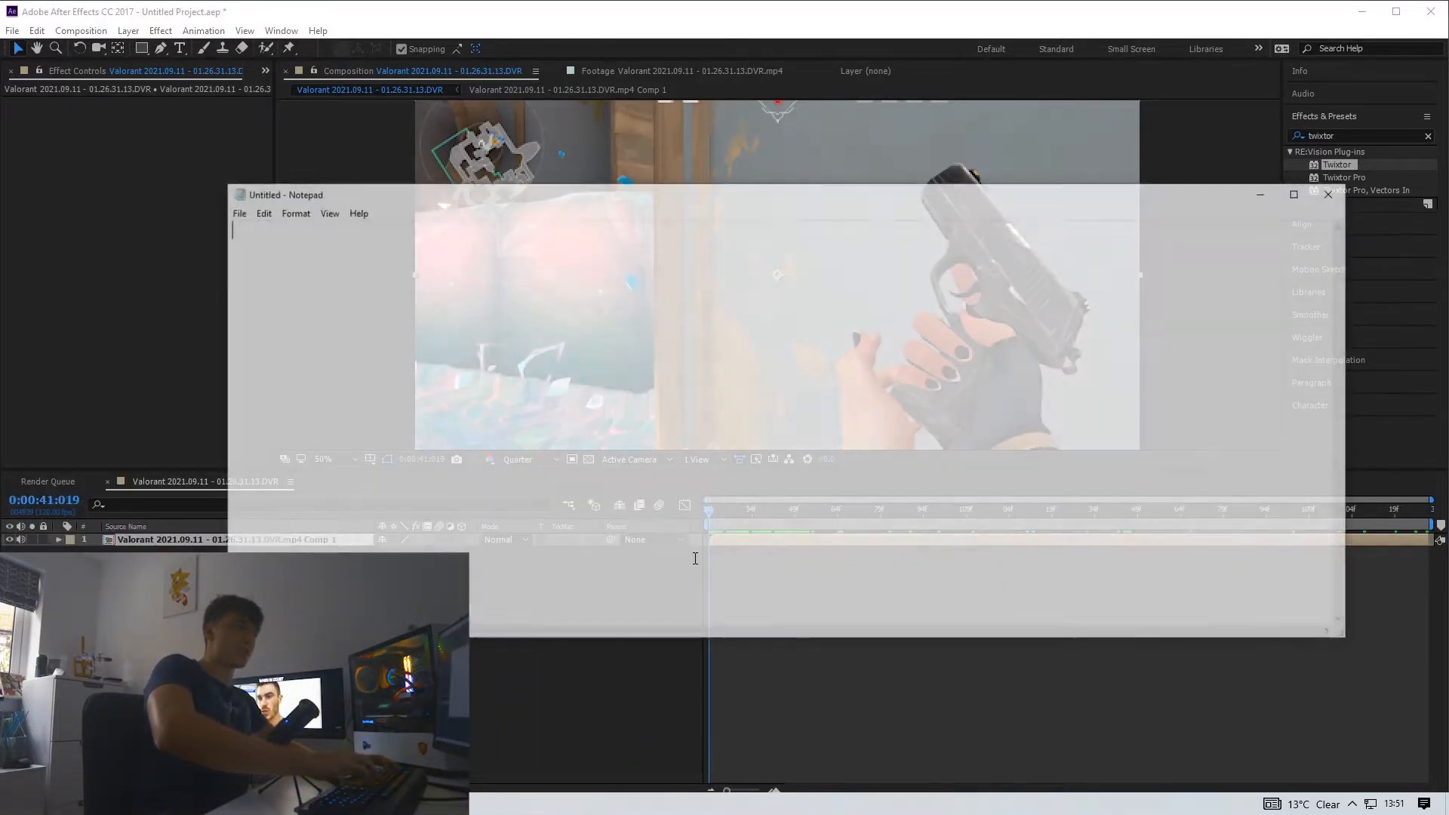
type("2 seconds and ")
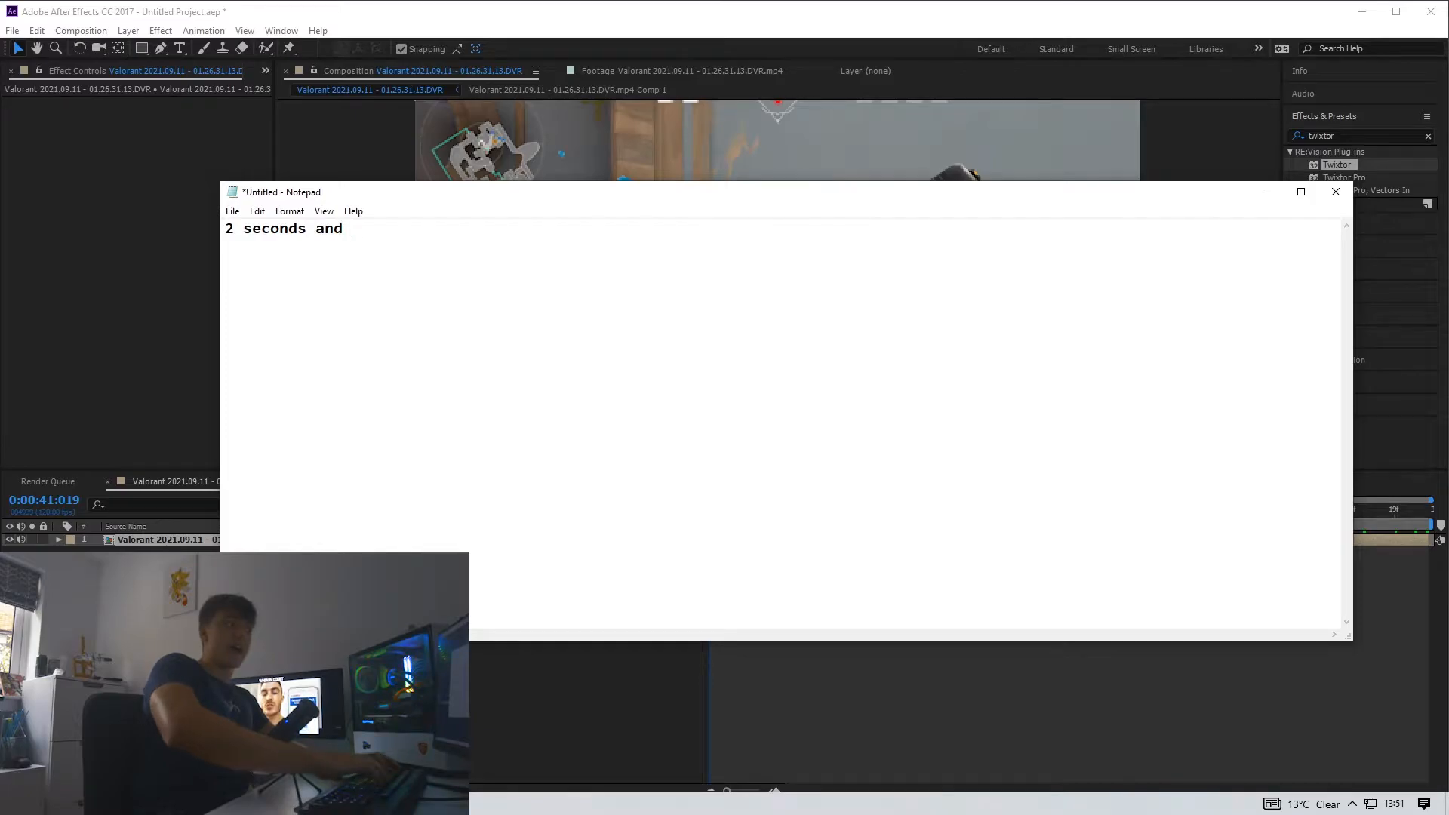
type("11 frames")
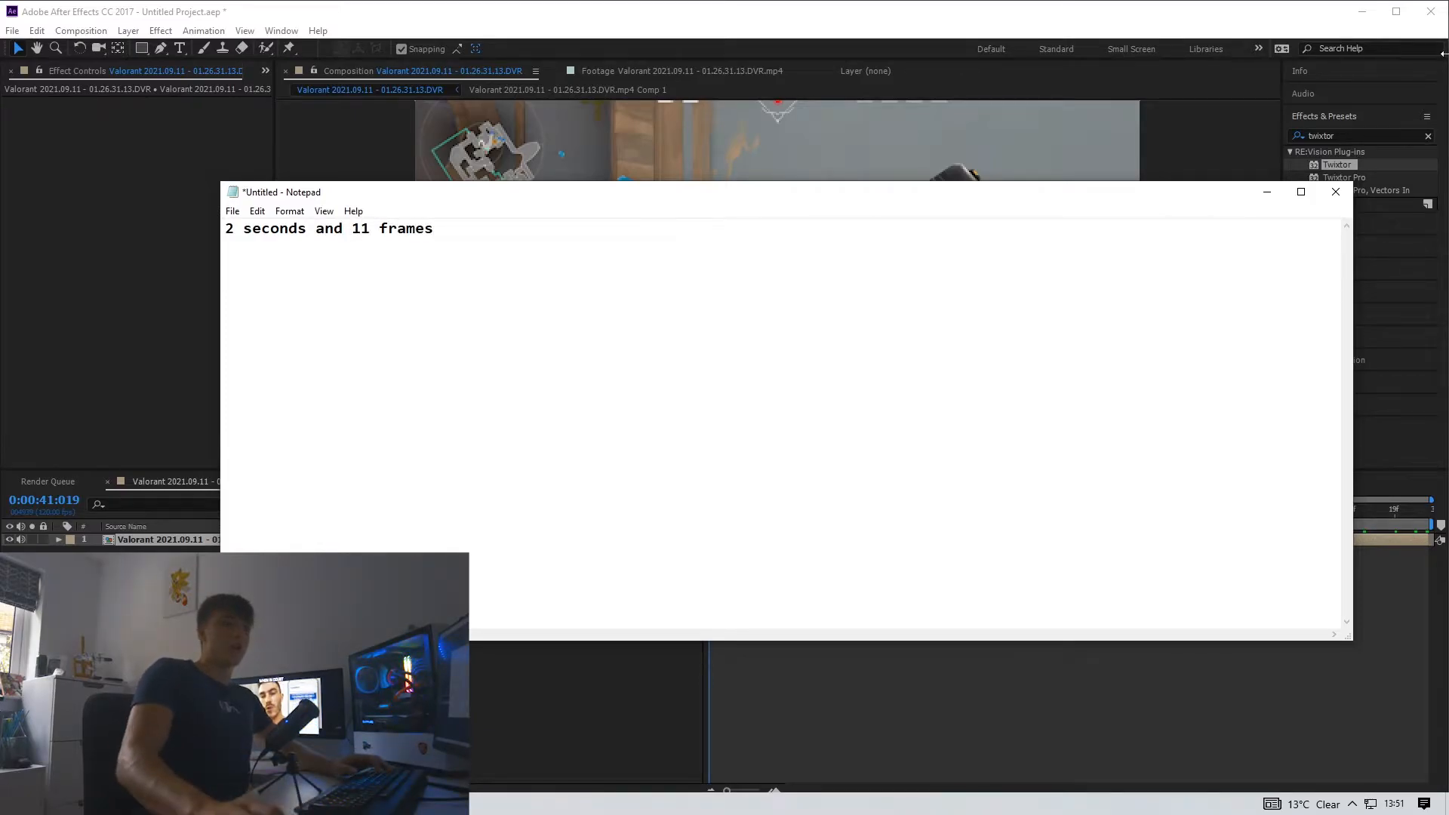
left_click(1268, 192)
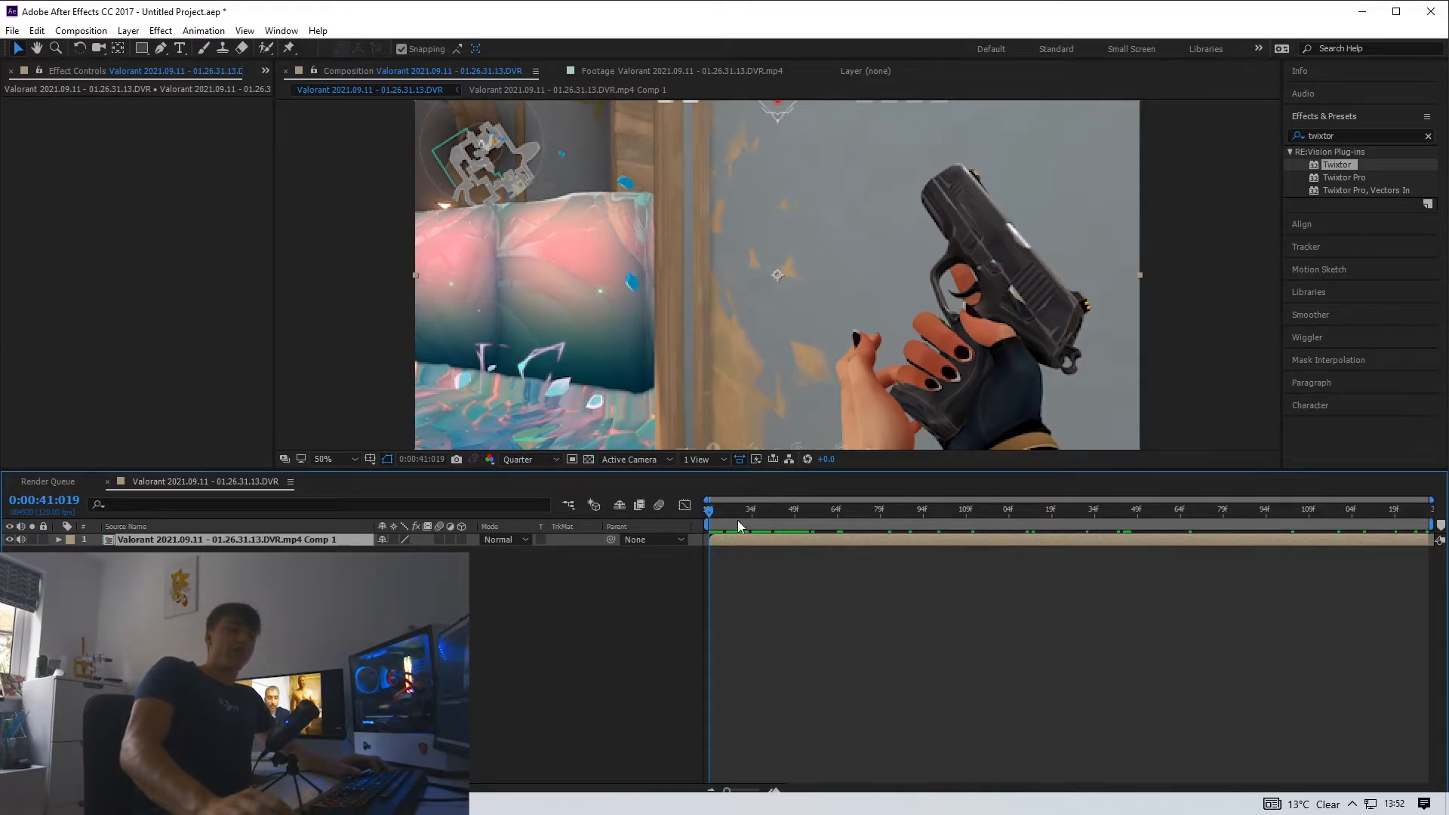
- Reopen the Notepad note, add the doubled length starting with 4 seconds below the first entry, and put the note away
left_click(400, 803)
left_click_drag(442, 202, 857, 221)
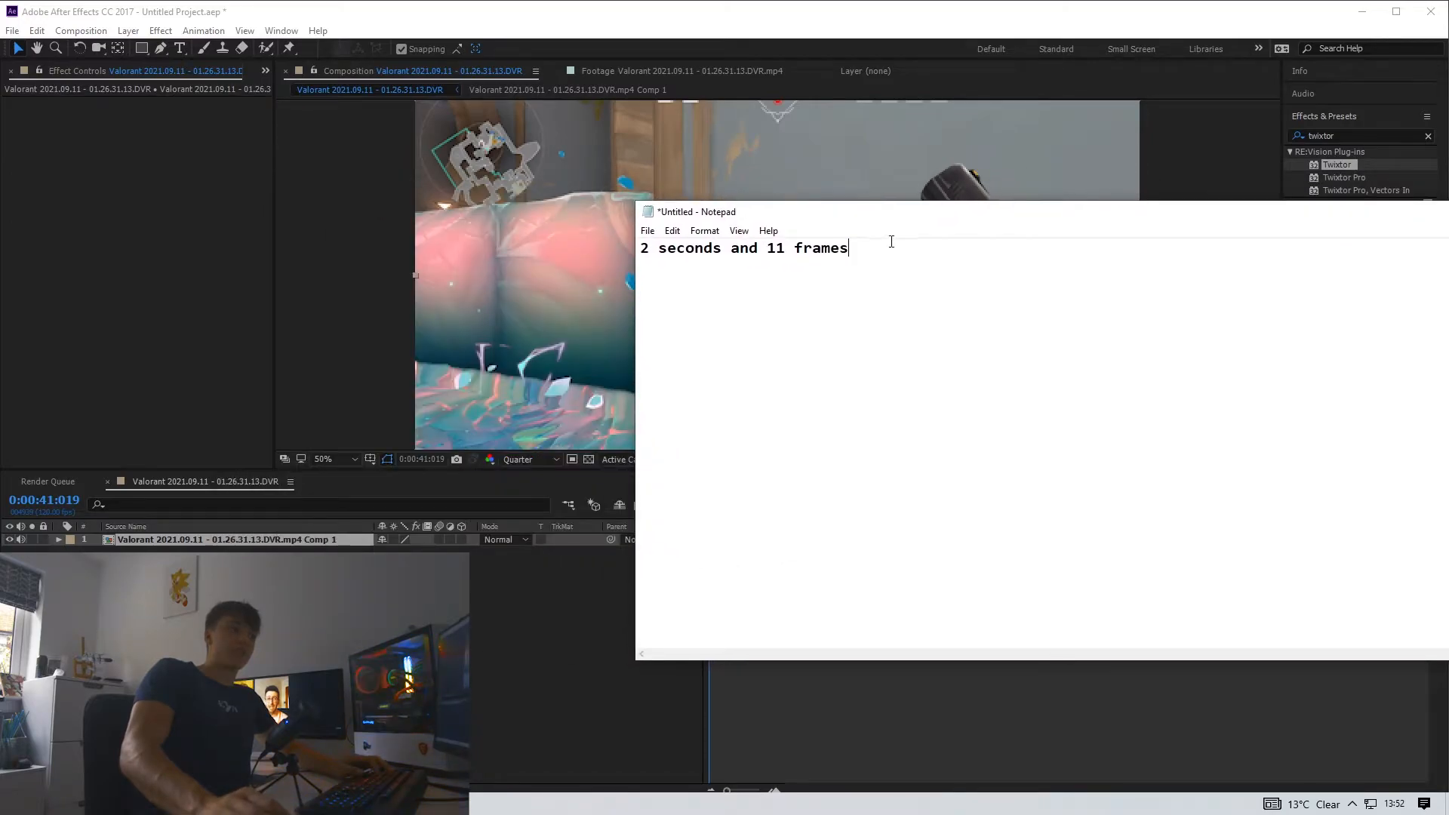
key("Return")
key("Return")
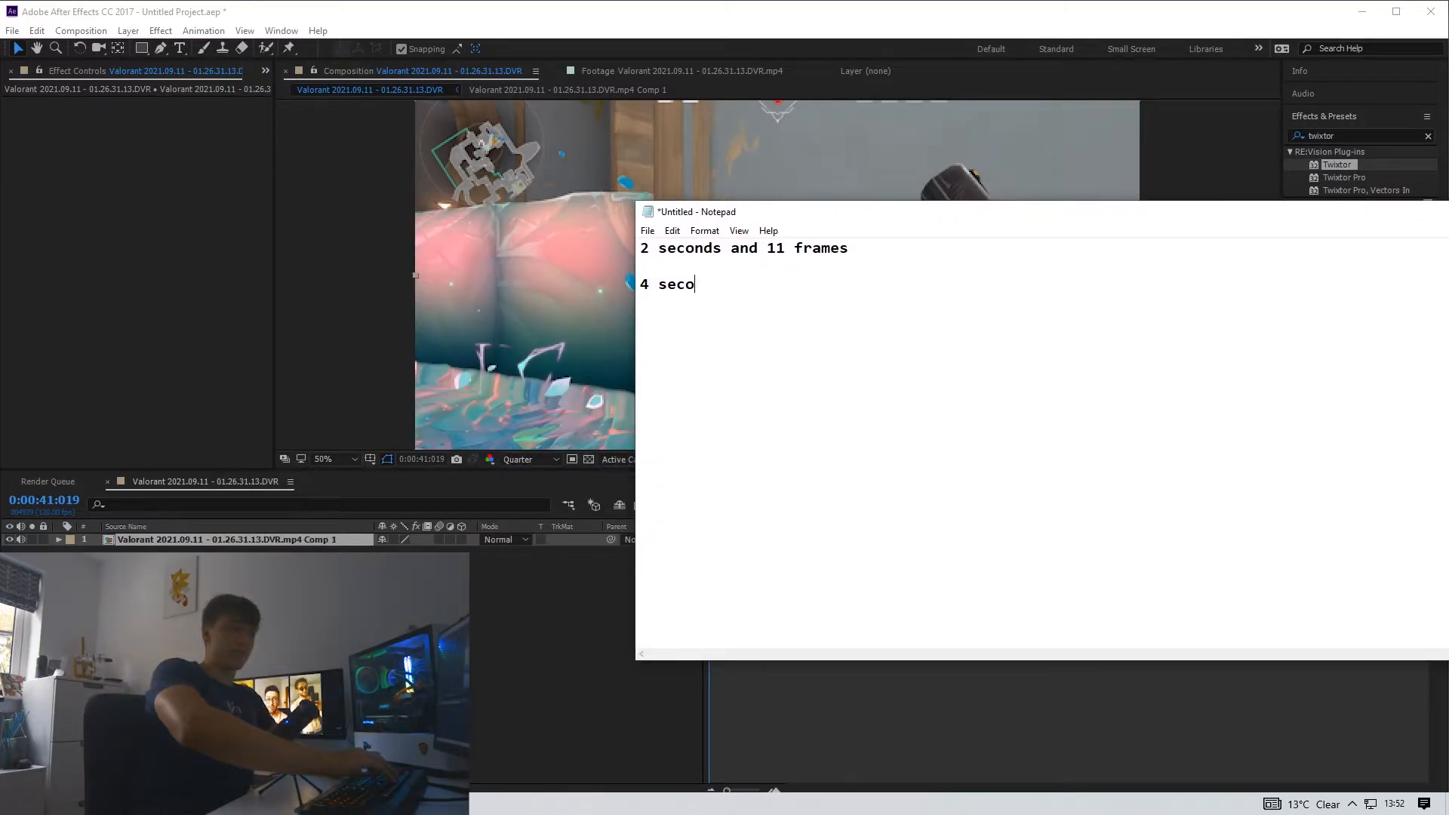
type("2 frames")
left_click_drag(1322, 204, 1141, 234)
left_click_drag(1377, 242, 1216, 252)
left_click(1370, 249)
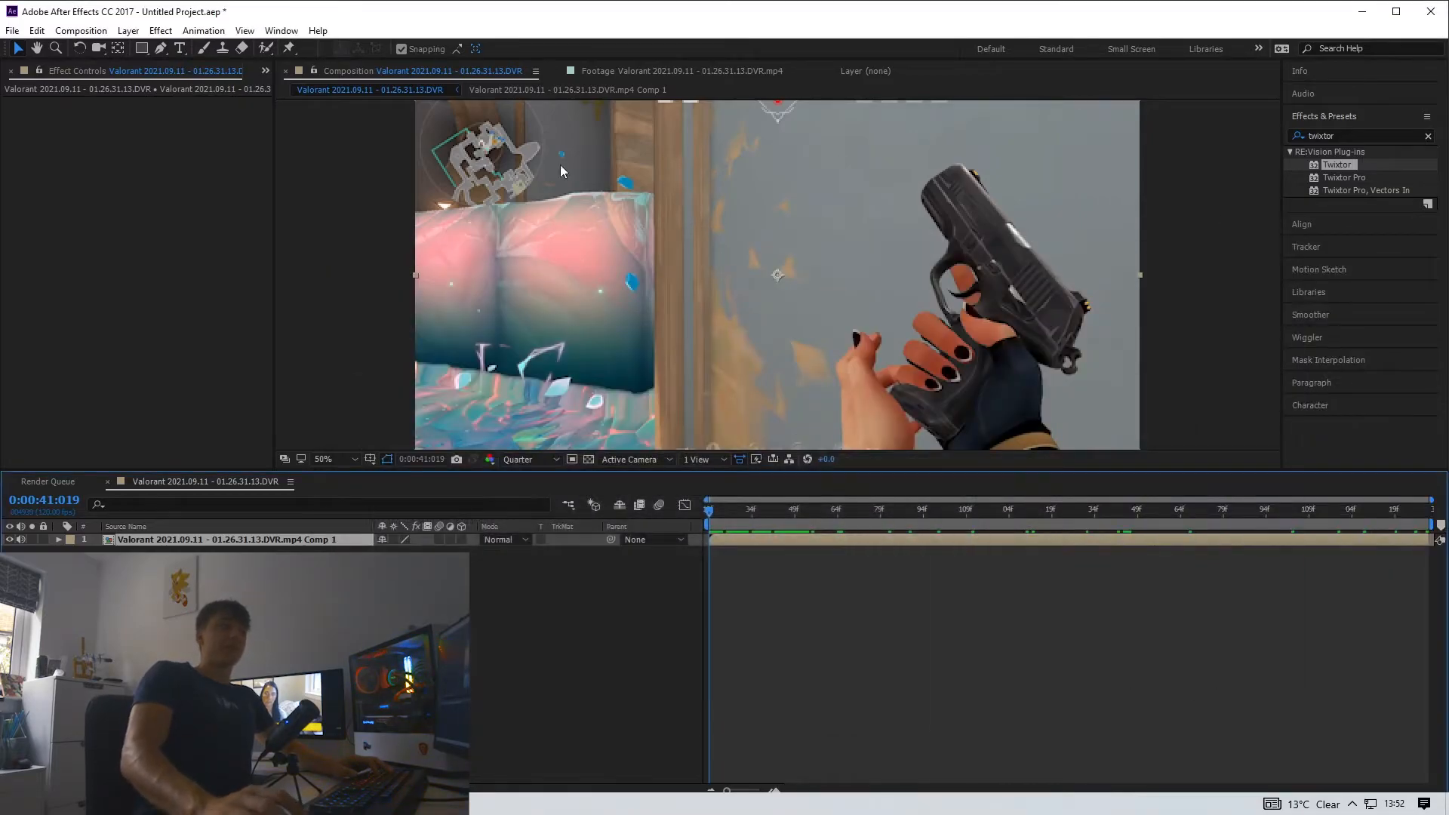
- Set the main composition's duration to 0:00:04:012 and fit the full extended timeline in view
left_click(81, 31)
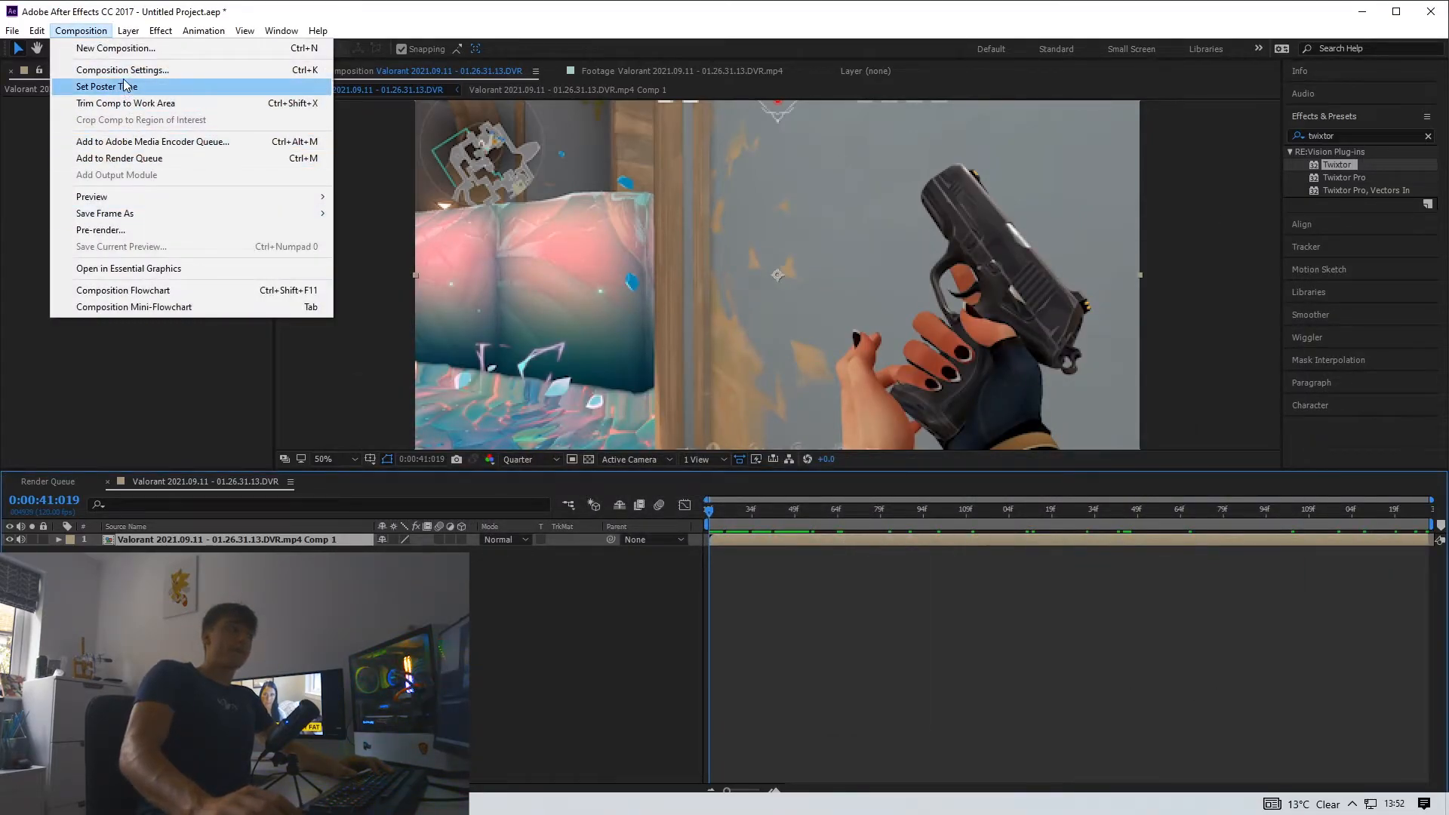
left_click(91, 67)
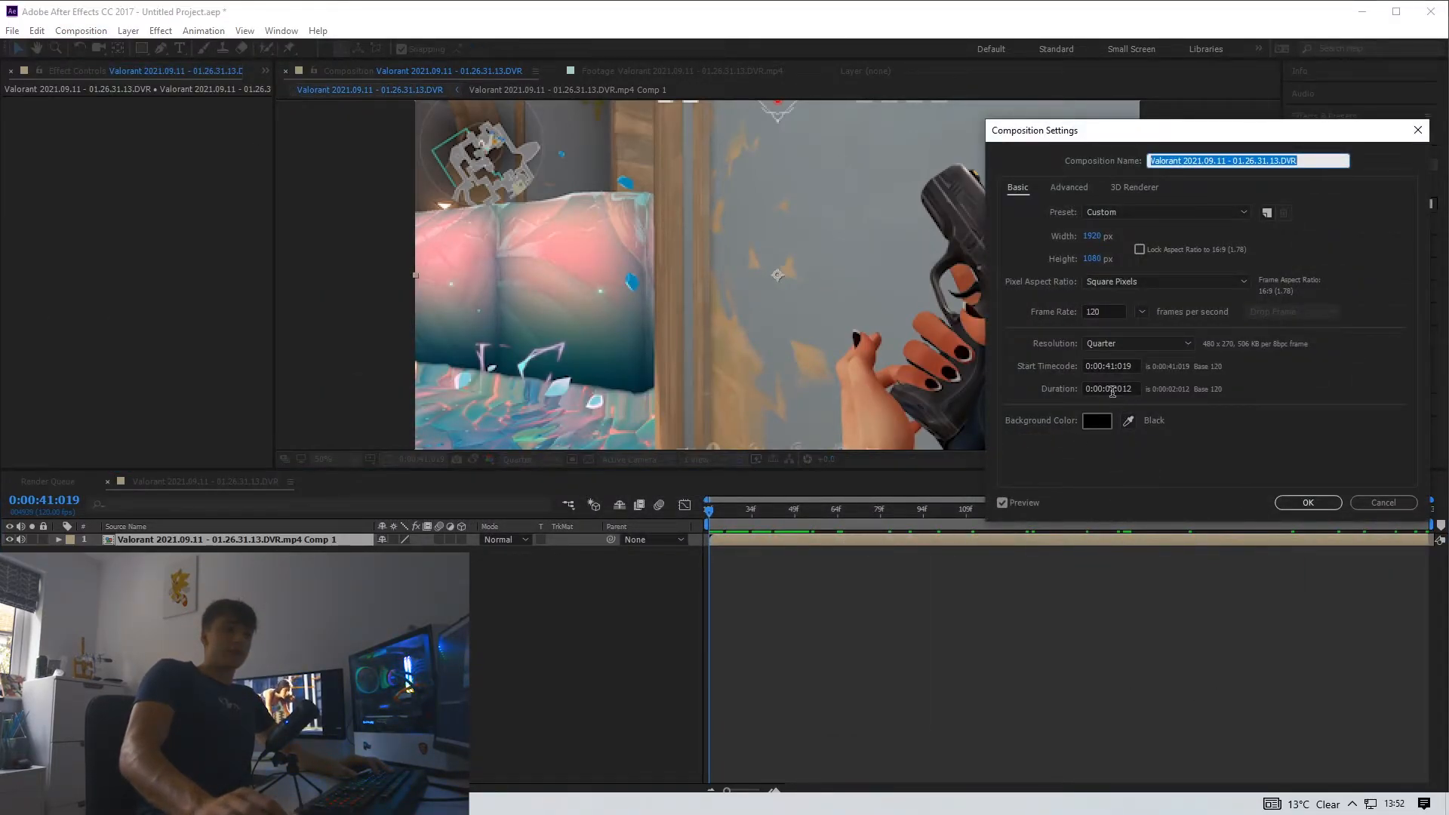
left_click_drag(1115, 391, 1109, 398)
type("4")
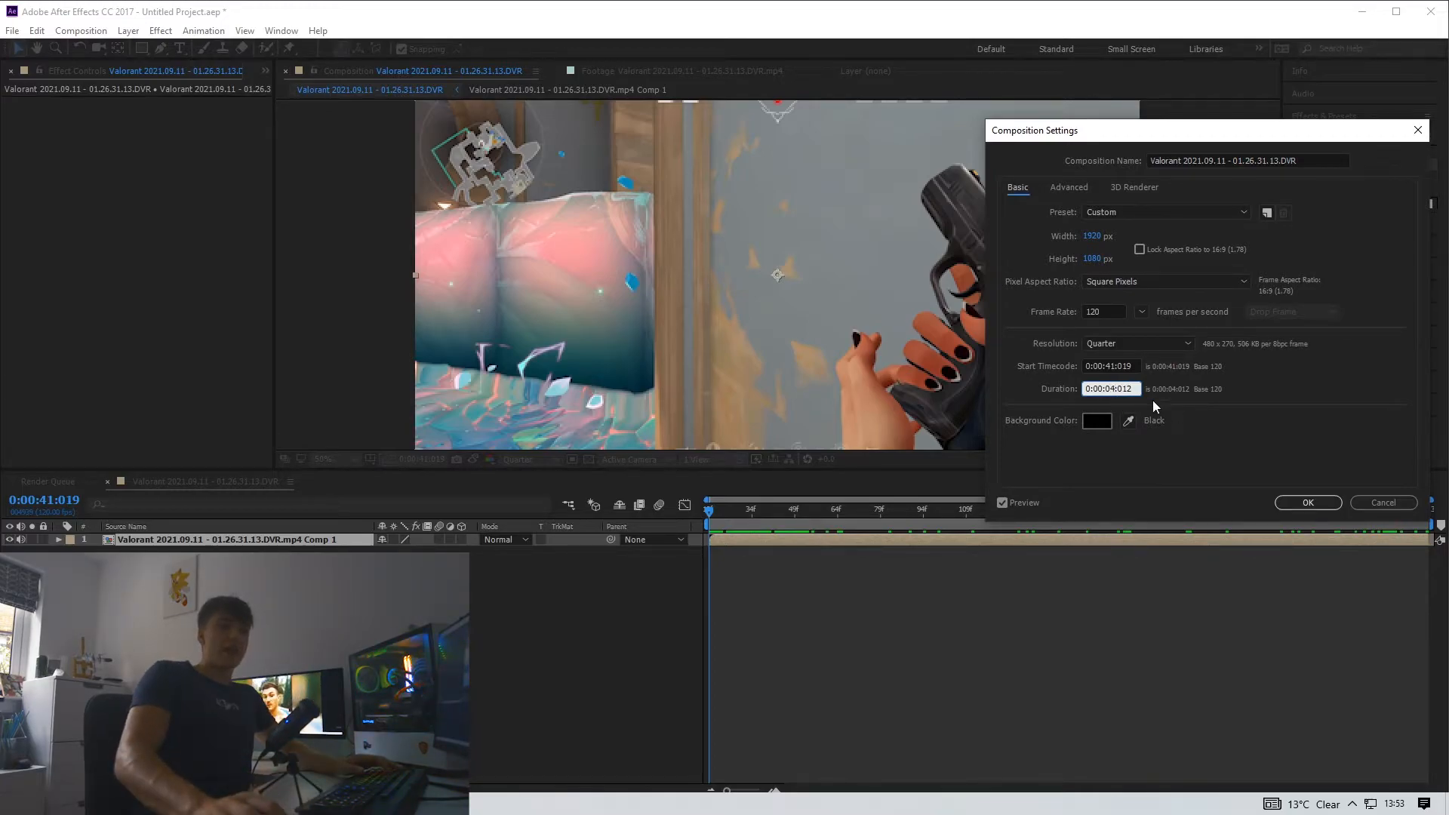
key("Return")
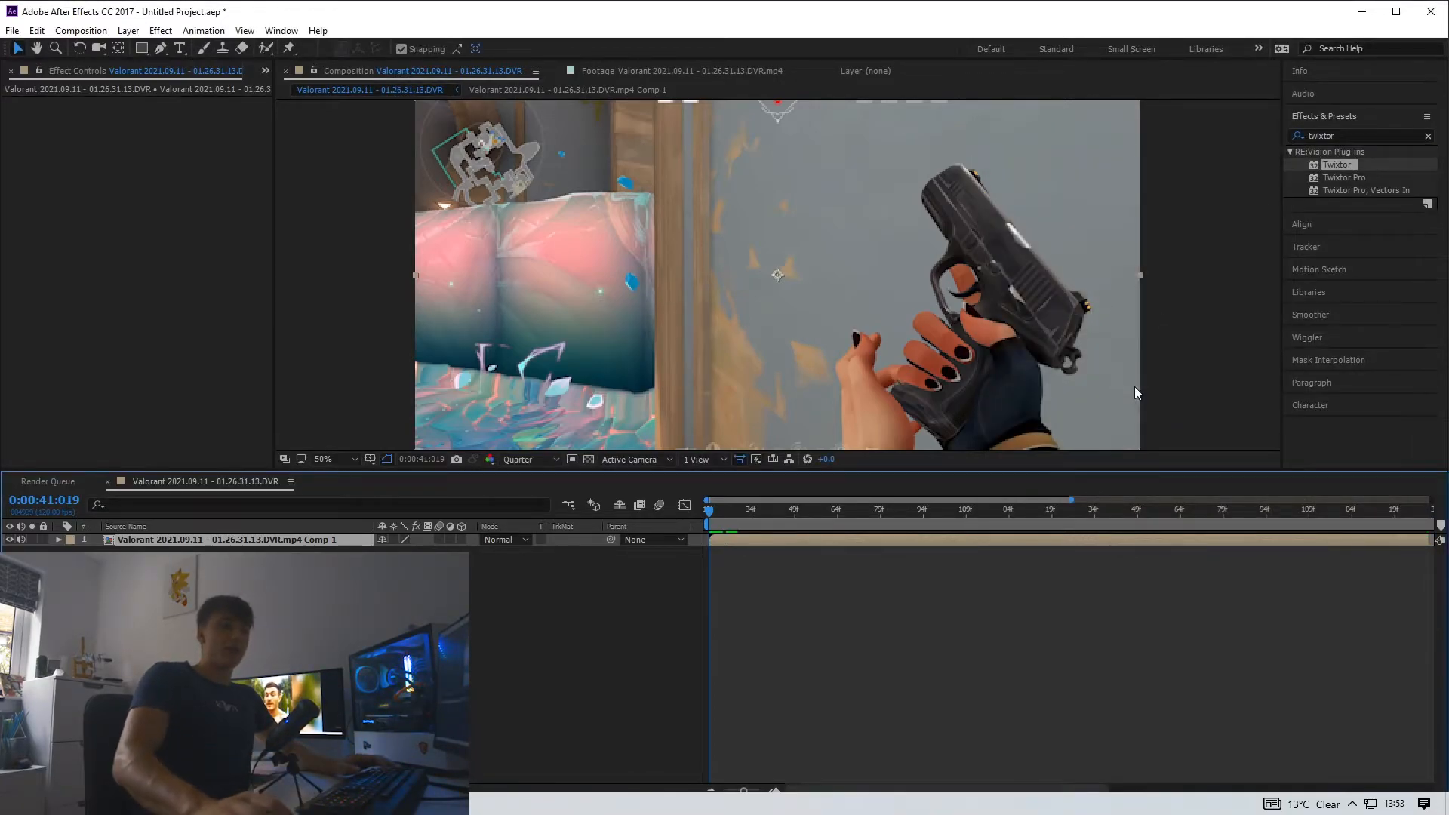
left_click_drag(745, 792, 727, 793)
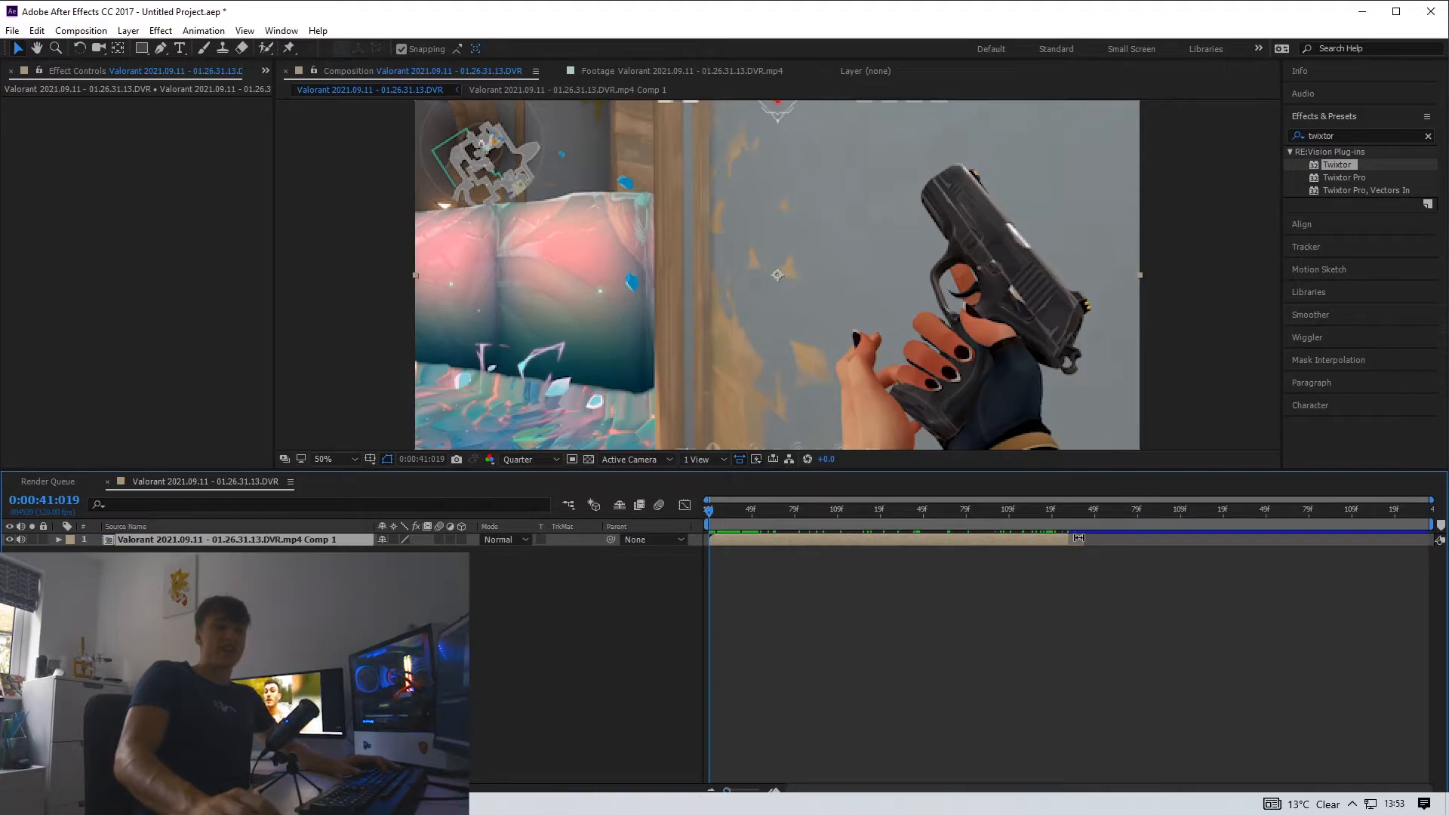
- Enable time remapping on the pre-composed clip and add a Time Remap keyframe at the clip's end, 0:00:43:031
left_click(1068, 513)
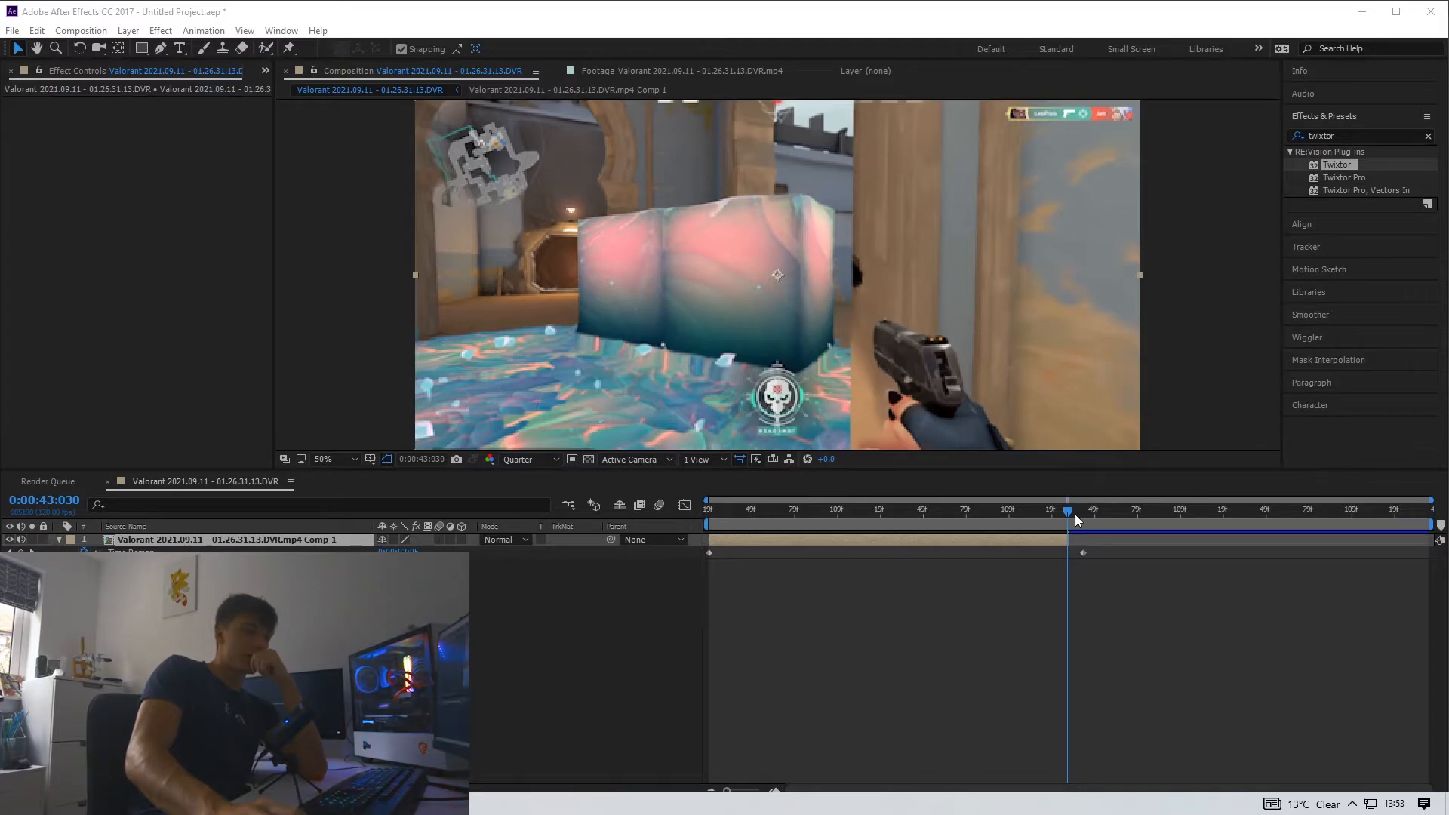
left_click_drag(1068, 511, 1067, 511)
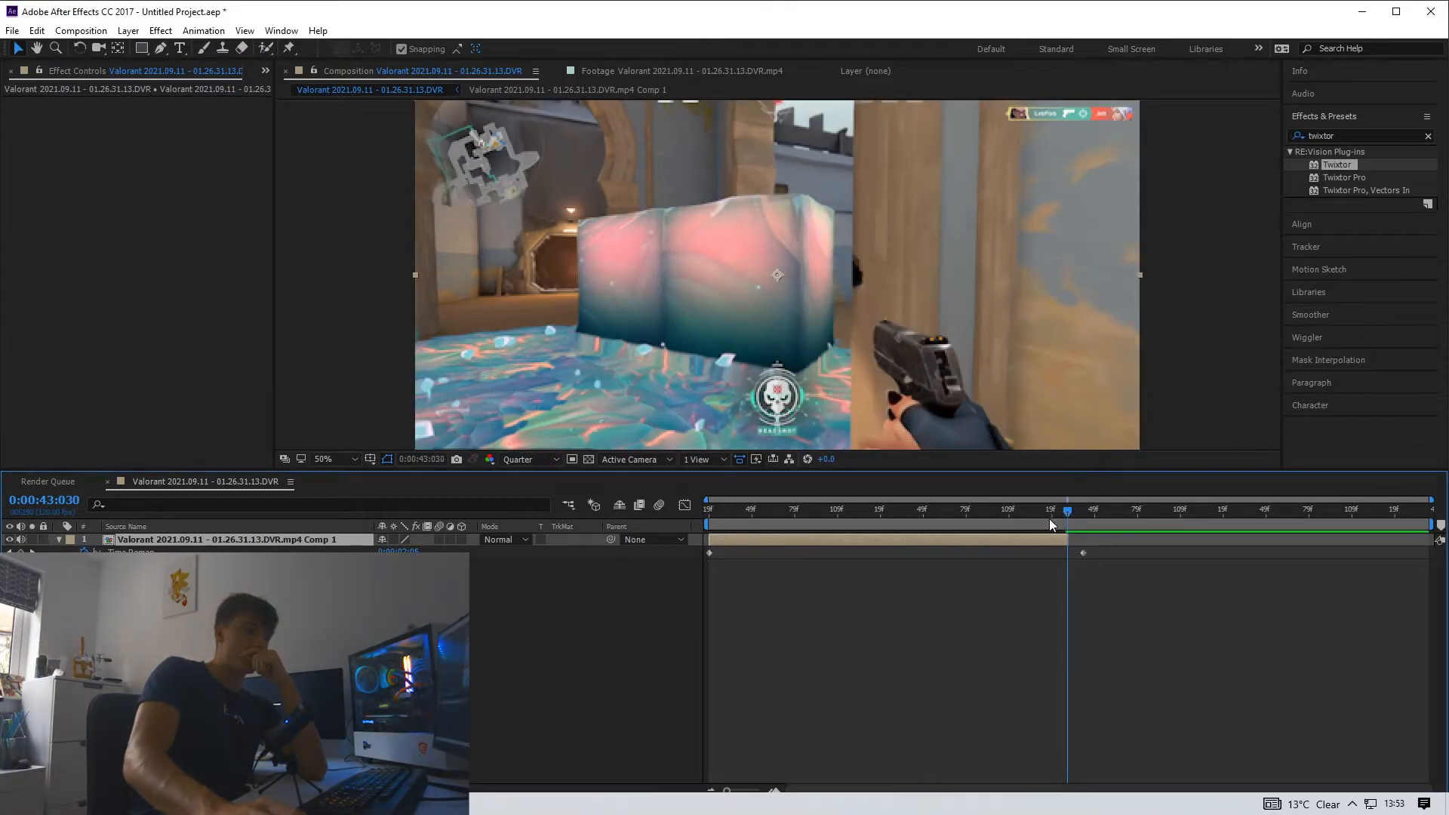
left_click_drag(727, 791, 760, 791)
left_click(1108, 508)
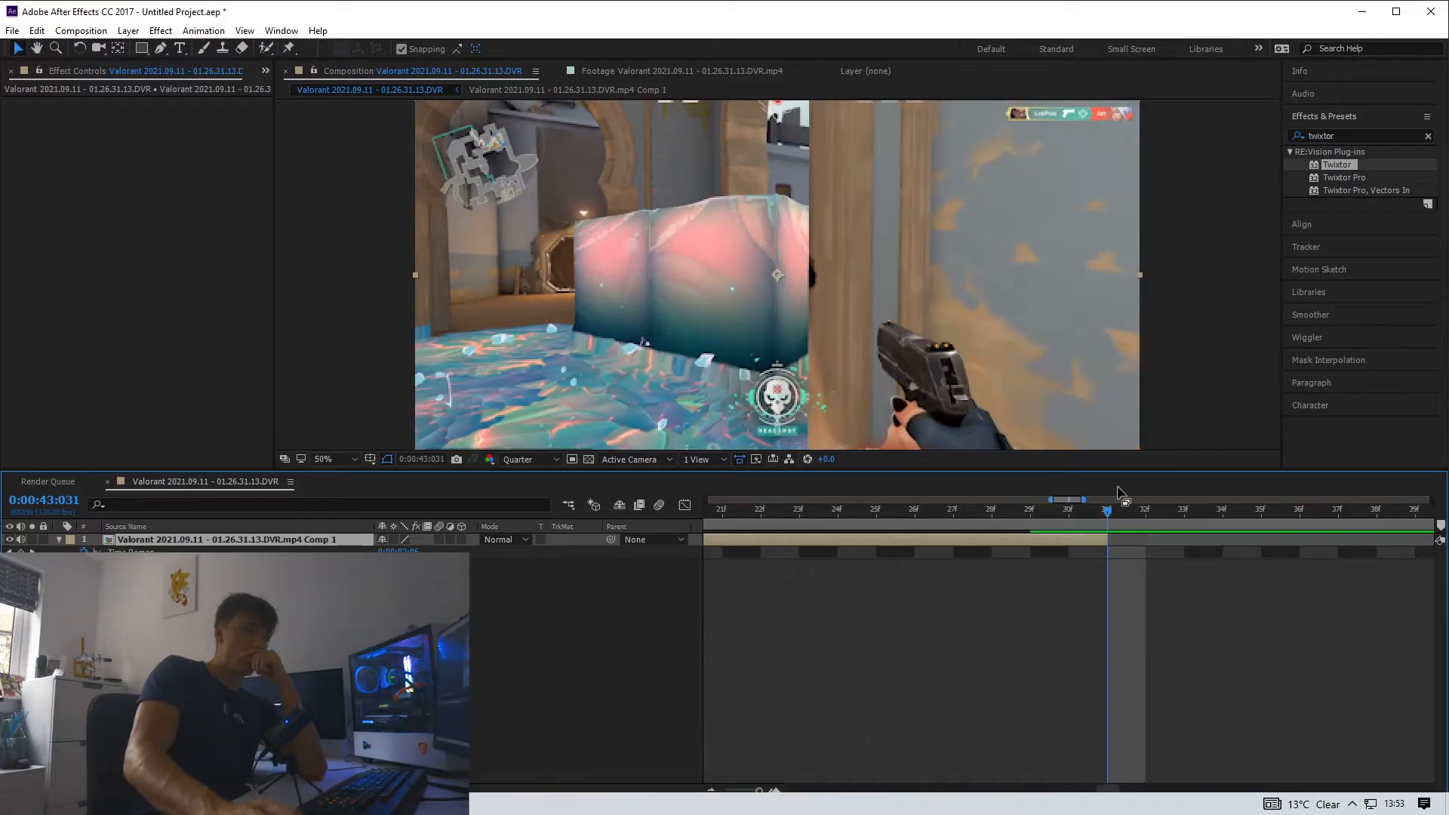
left_click(1398, 13)
left_click_drag(755, 786, 751, 775)
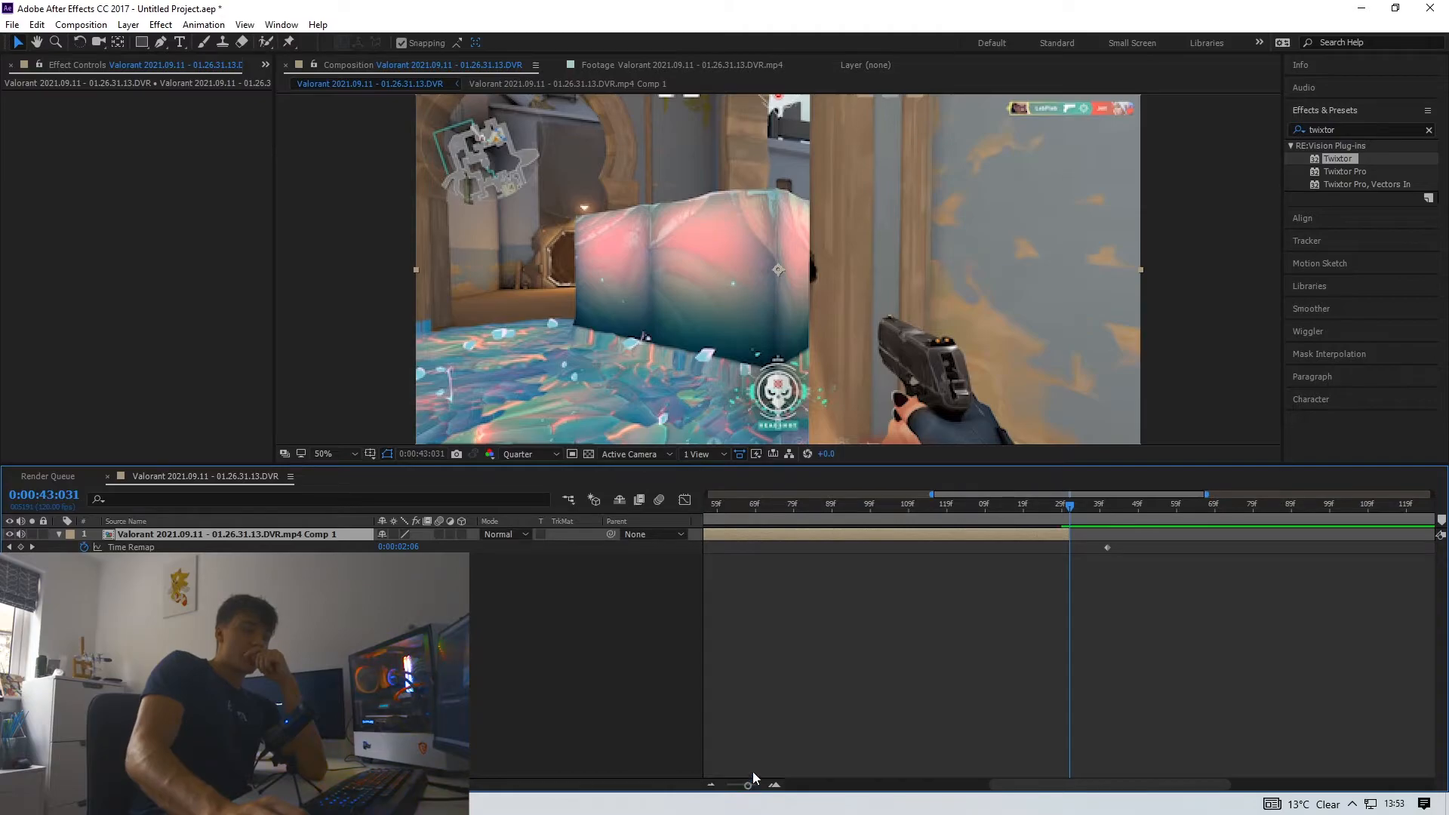
left_click(20, 546)
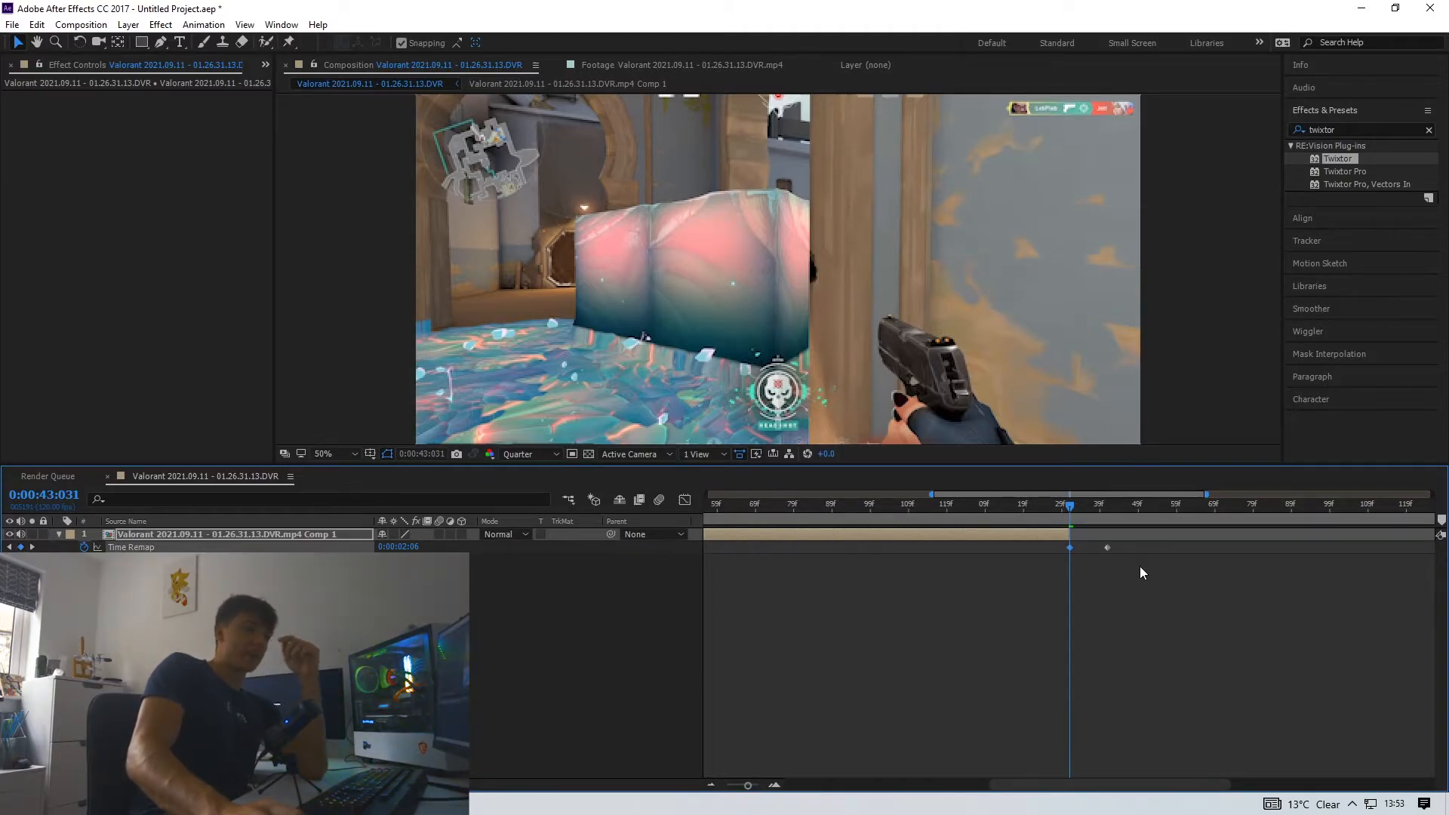
- Delete the original final Time Remap keyframe that lies beyond the end of the clip
left_click(1108, 547)
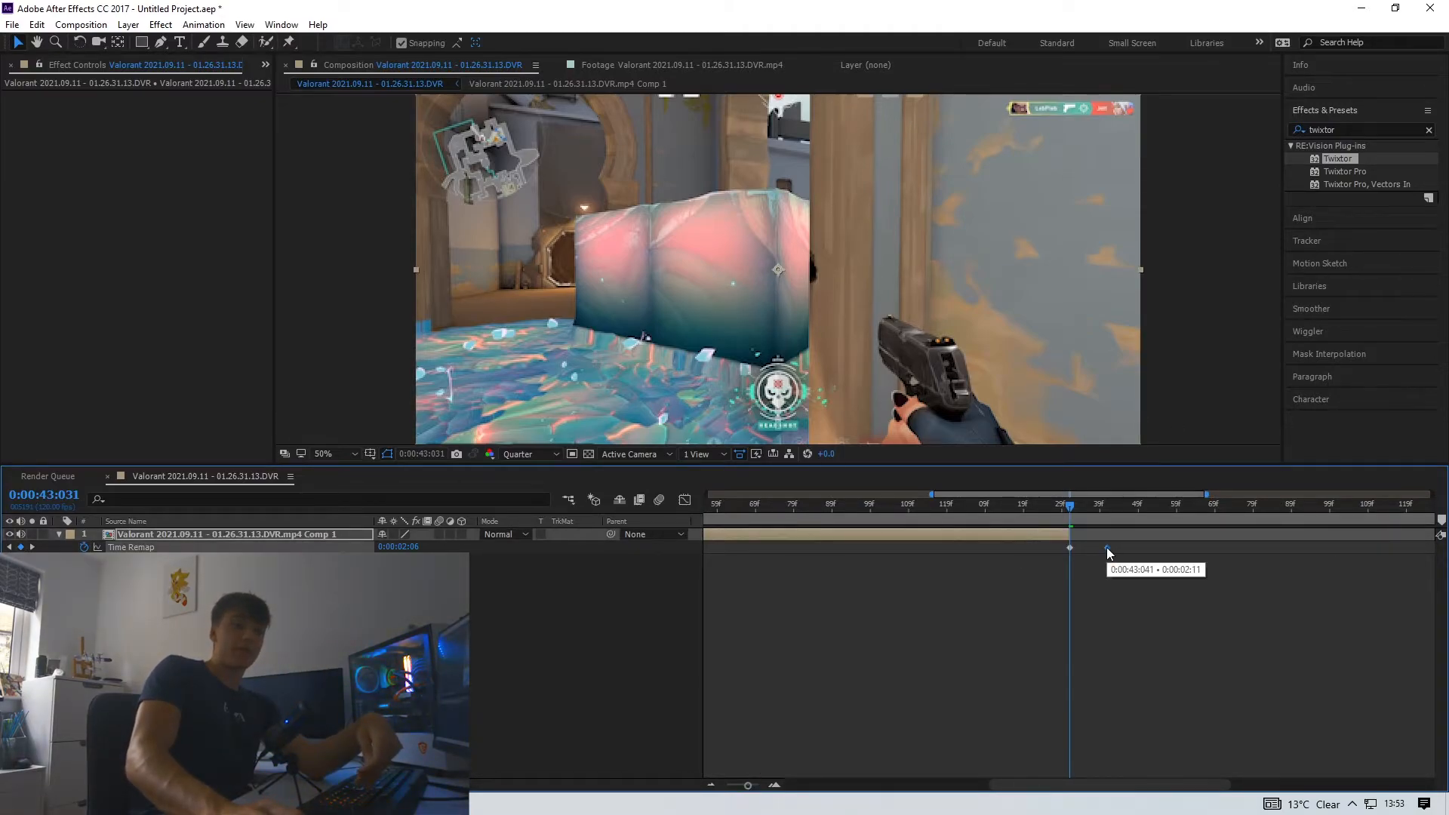
key("Delete")
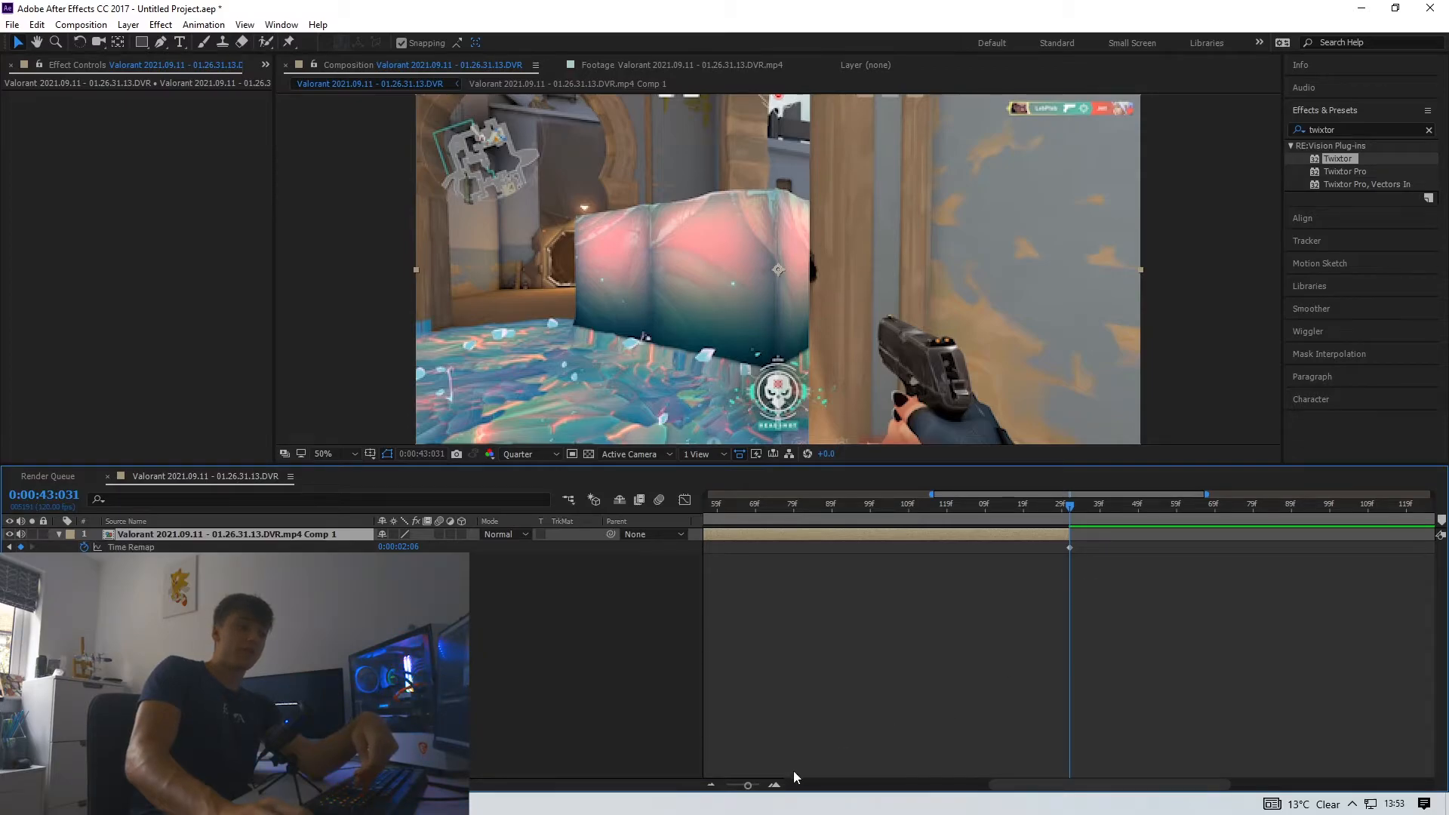
left_click_drag(750, 787, 727, 786)
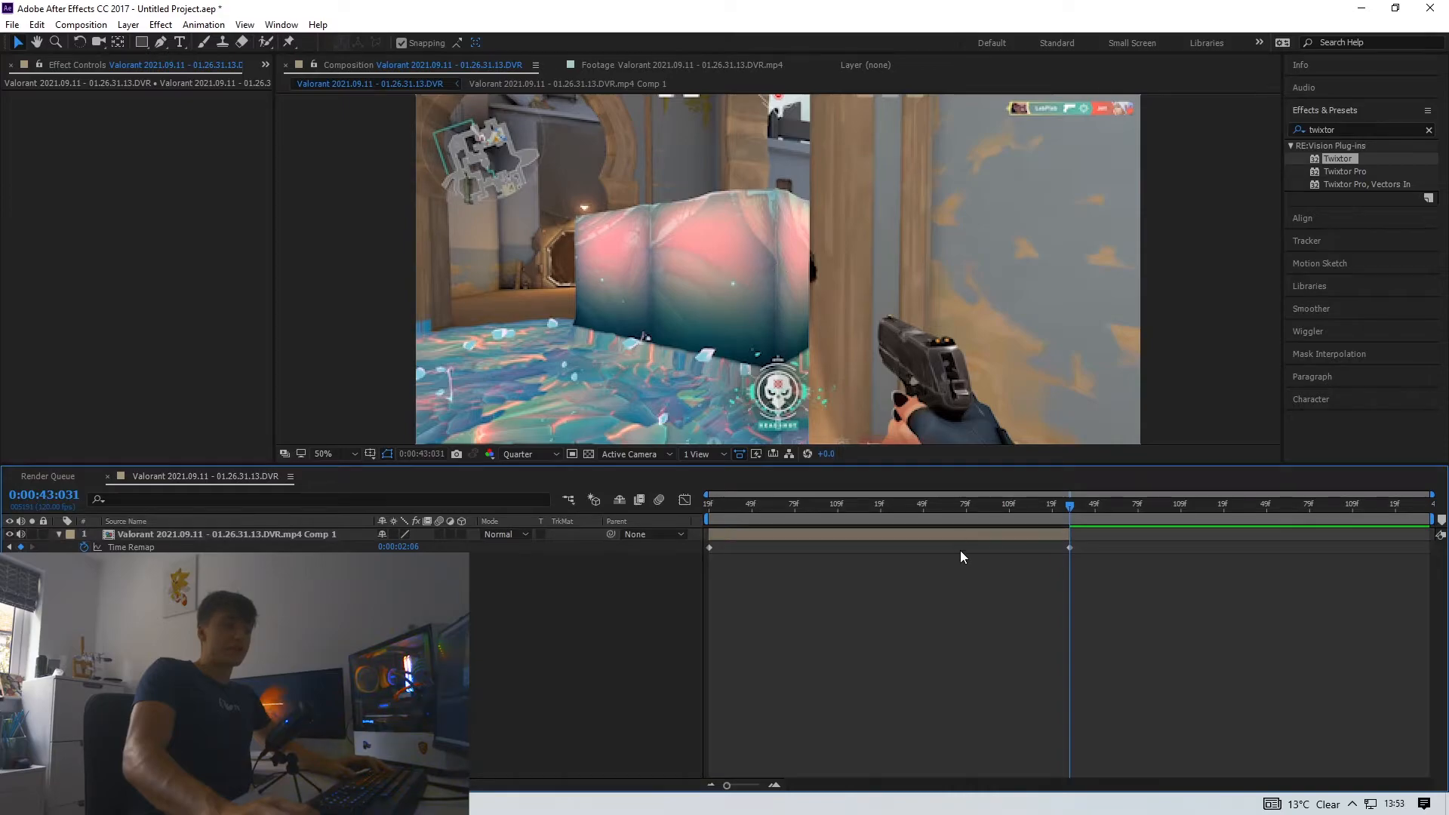
- Look inside the nested composition at the clip with its Twixtor effect and return to the main composition
double_click(871, 536)
left_click(822, 535)
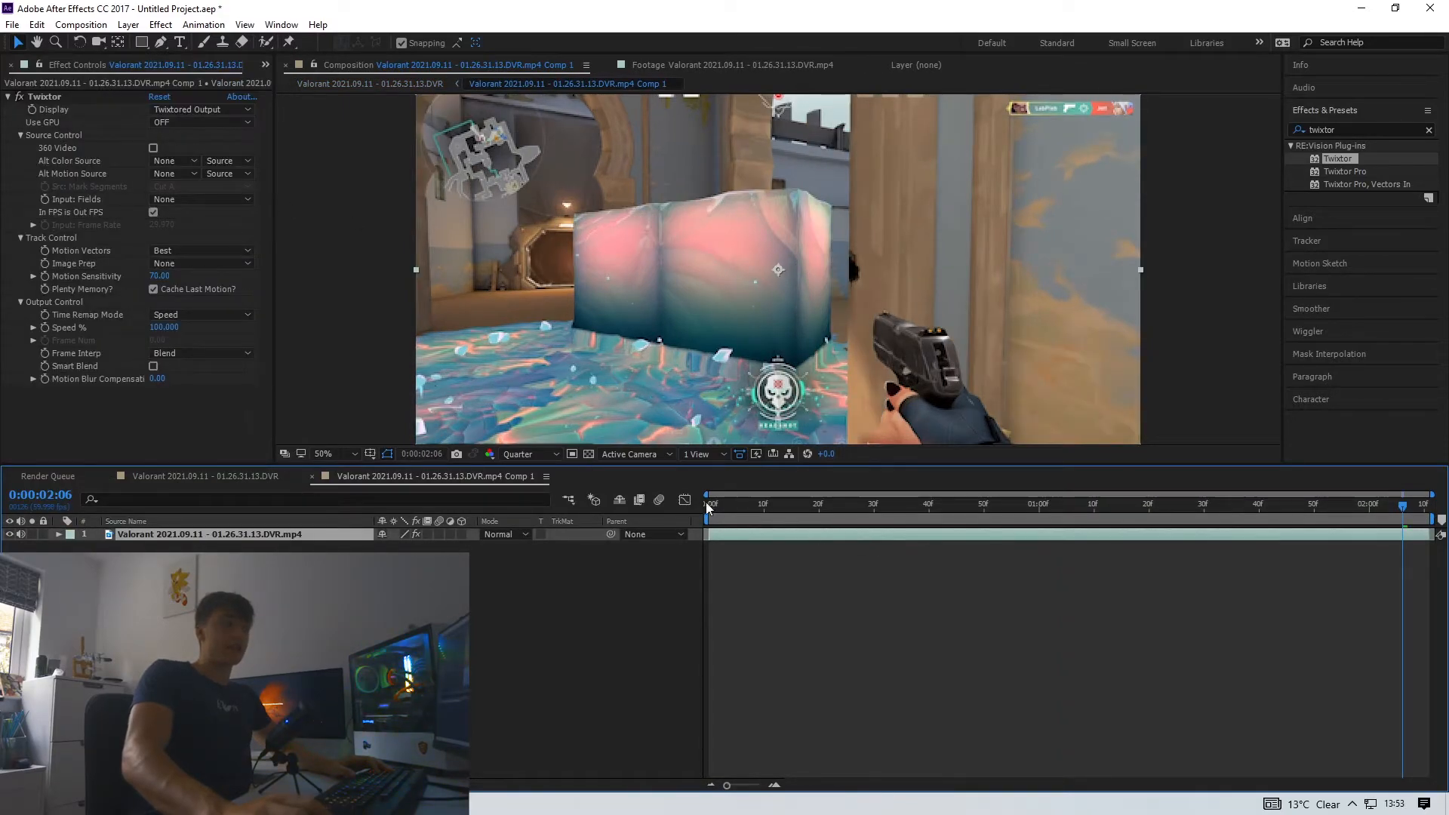
left_click(177, 477)
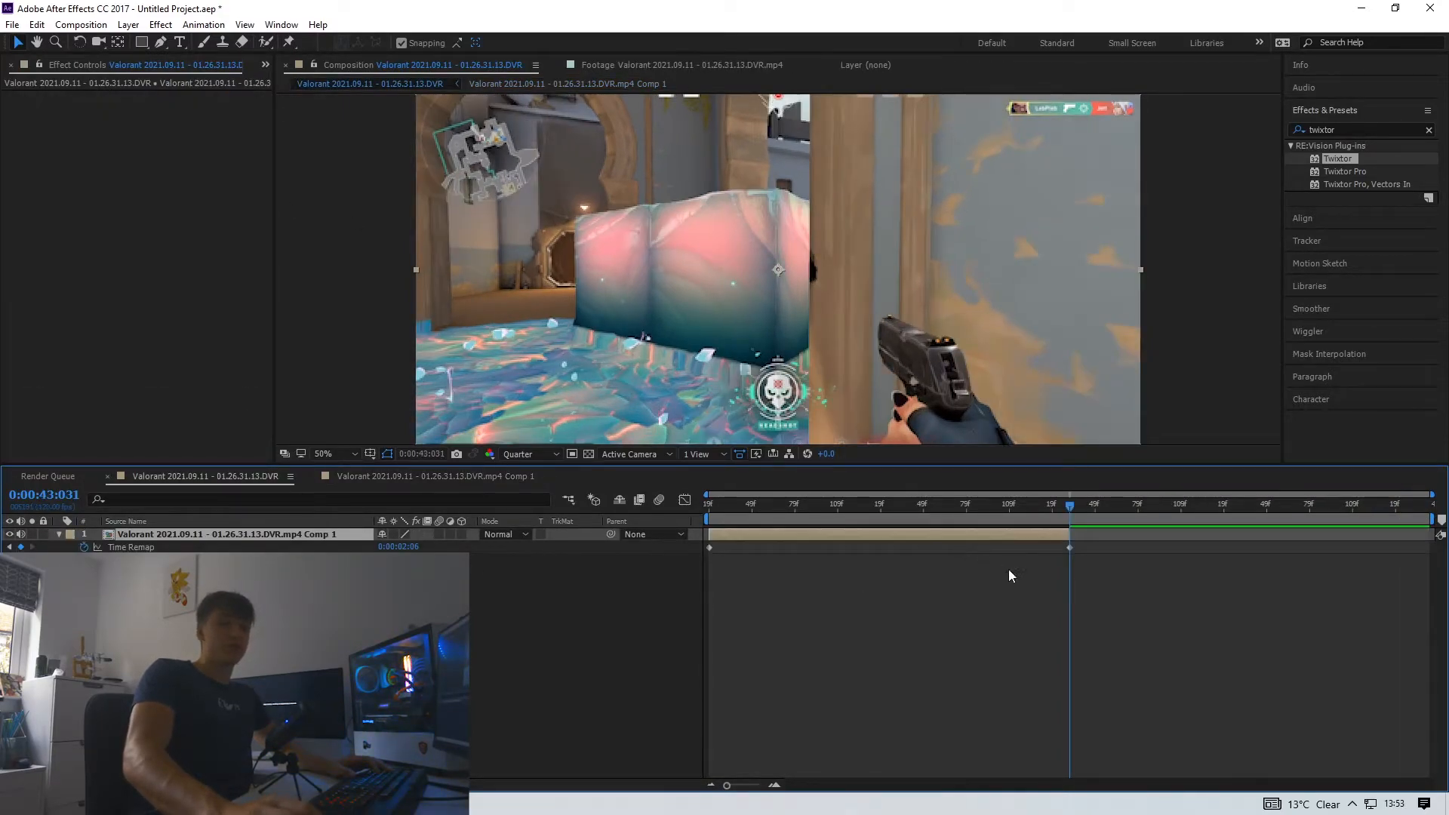
double_click(796, 537)
left_click(253, 477)
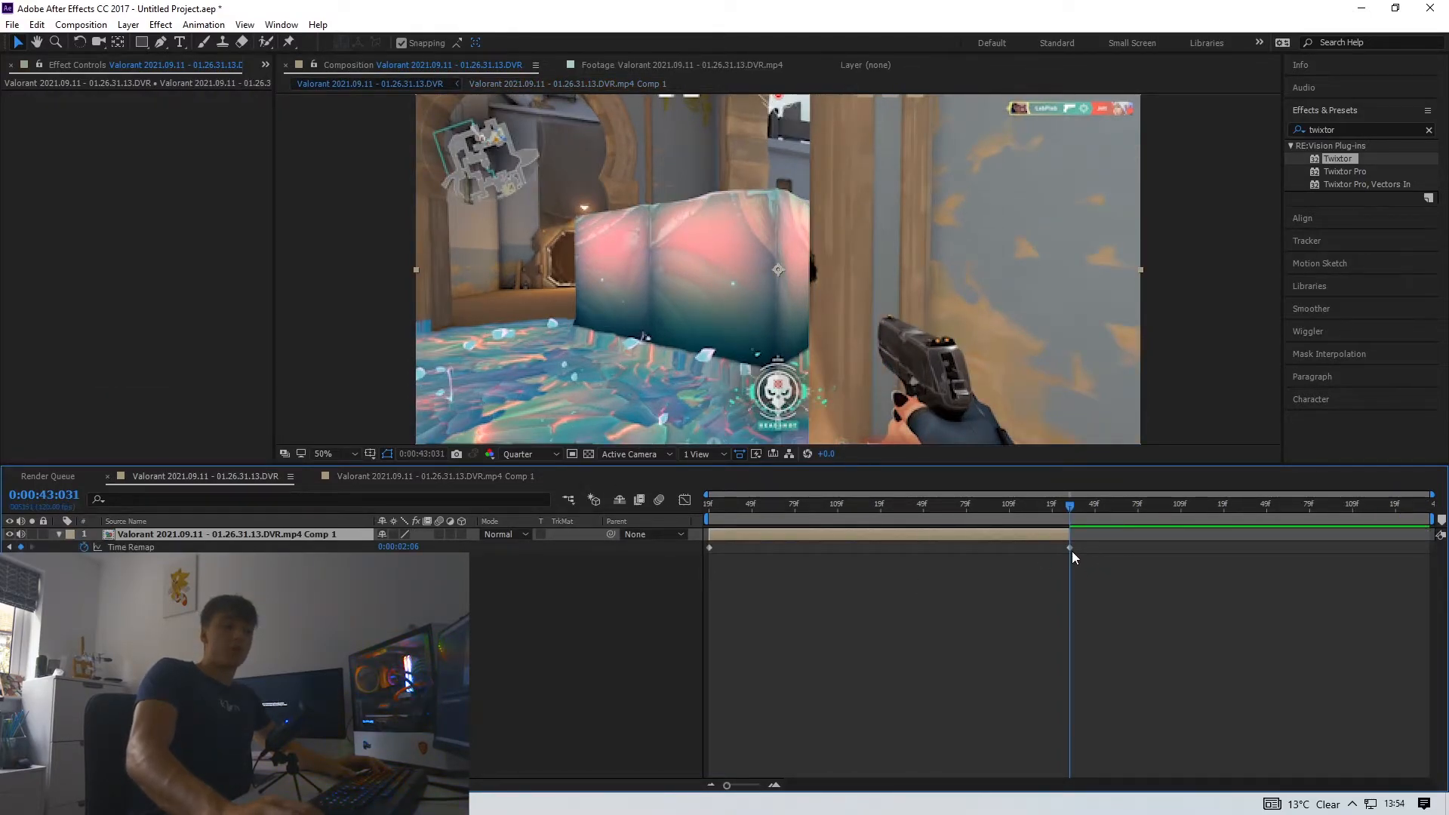
- Move the last Time Remap keyframe to the composition's final frame at 0:00:45:042
left_click_drag(1069, 548, 1431, 581)
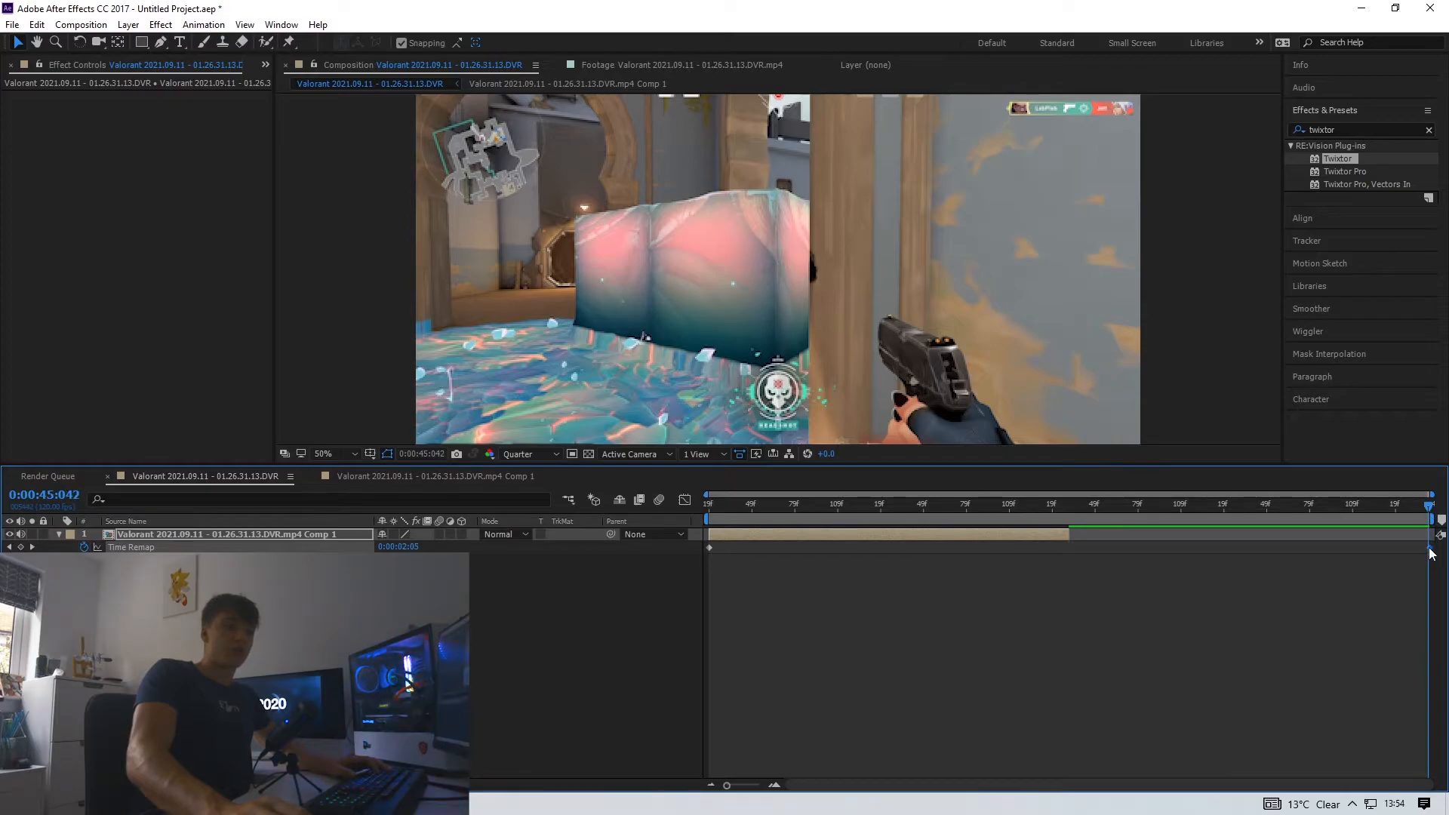
left_click(776, 785)
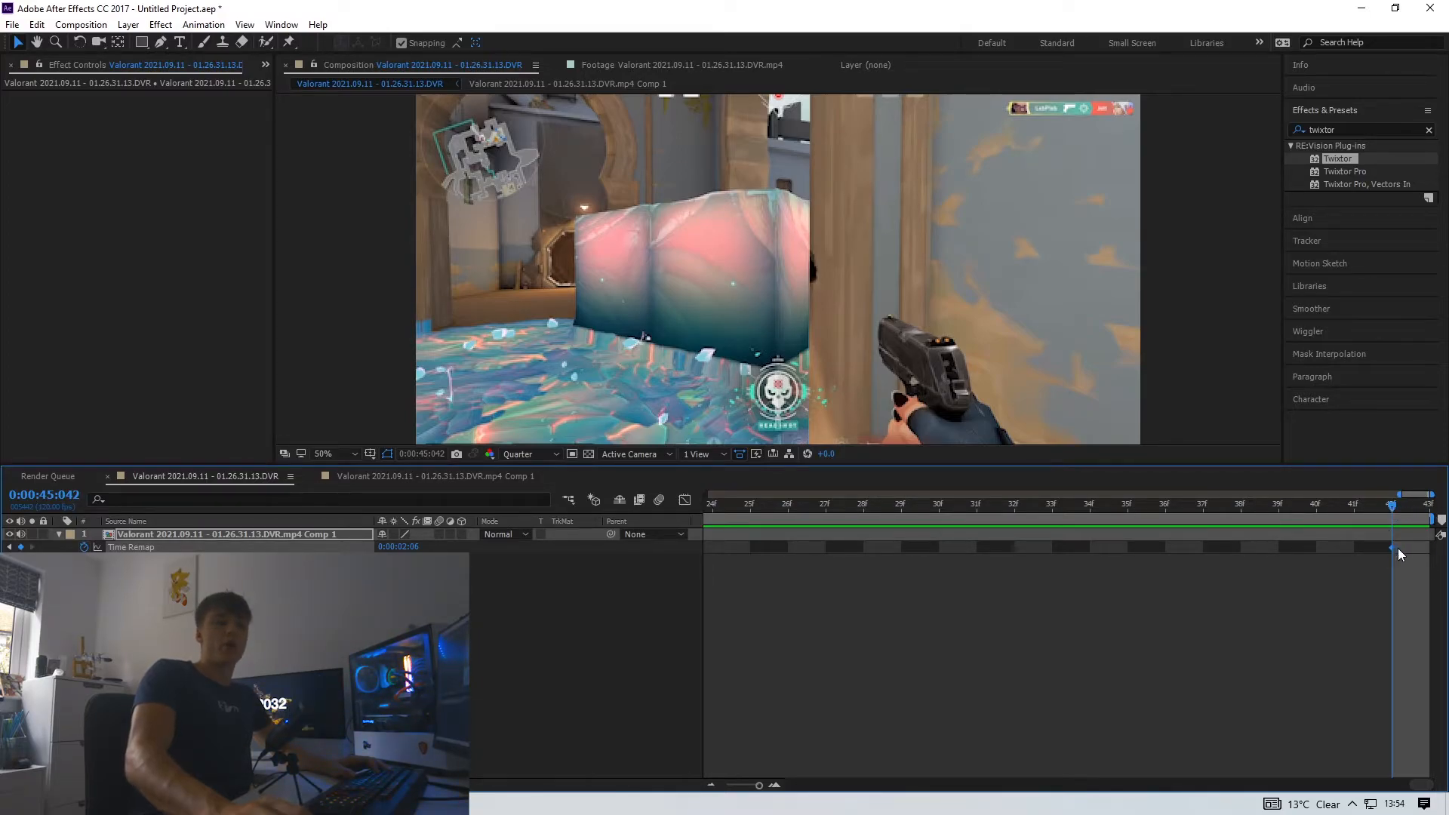
left_click_drag(1397, 549, 1425, 547)
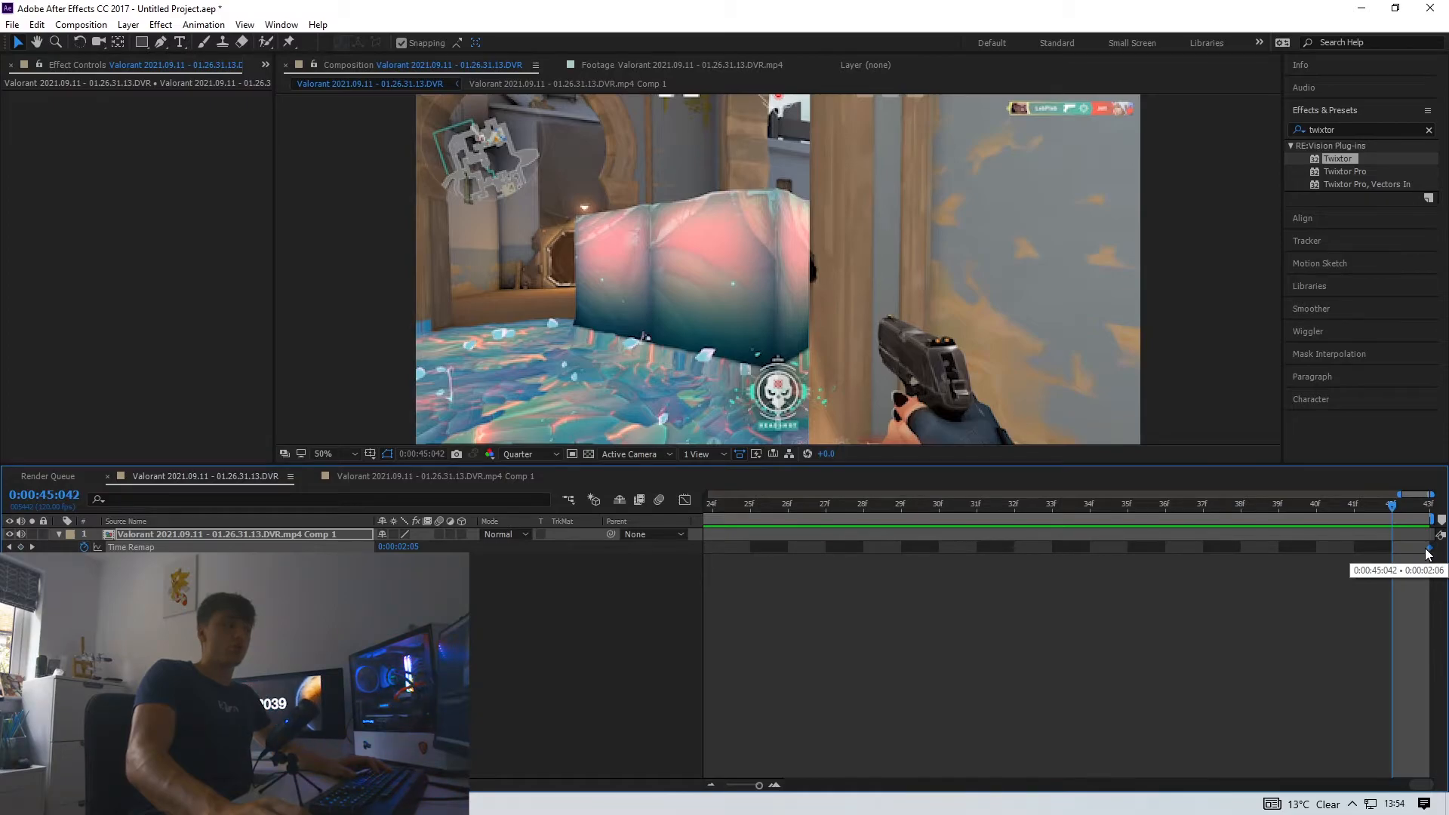
left_click_drag(769, 801, 725, 801)
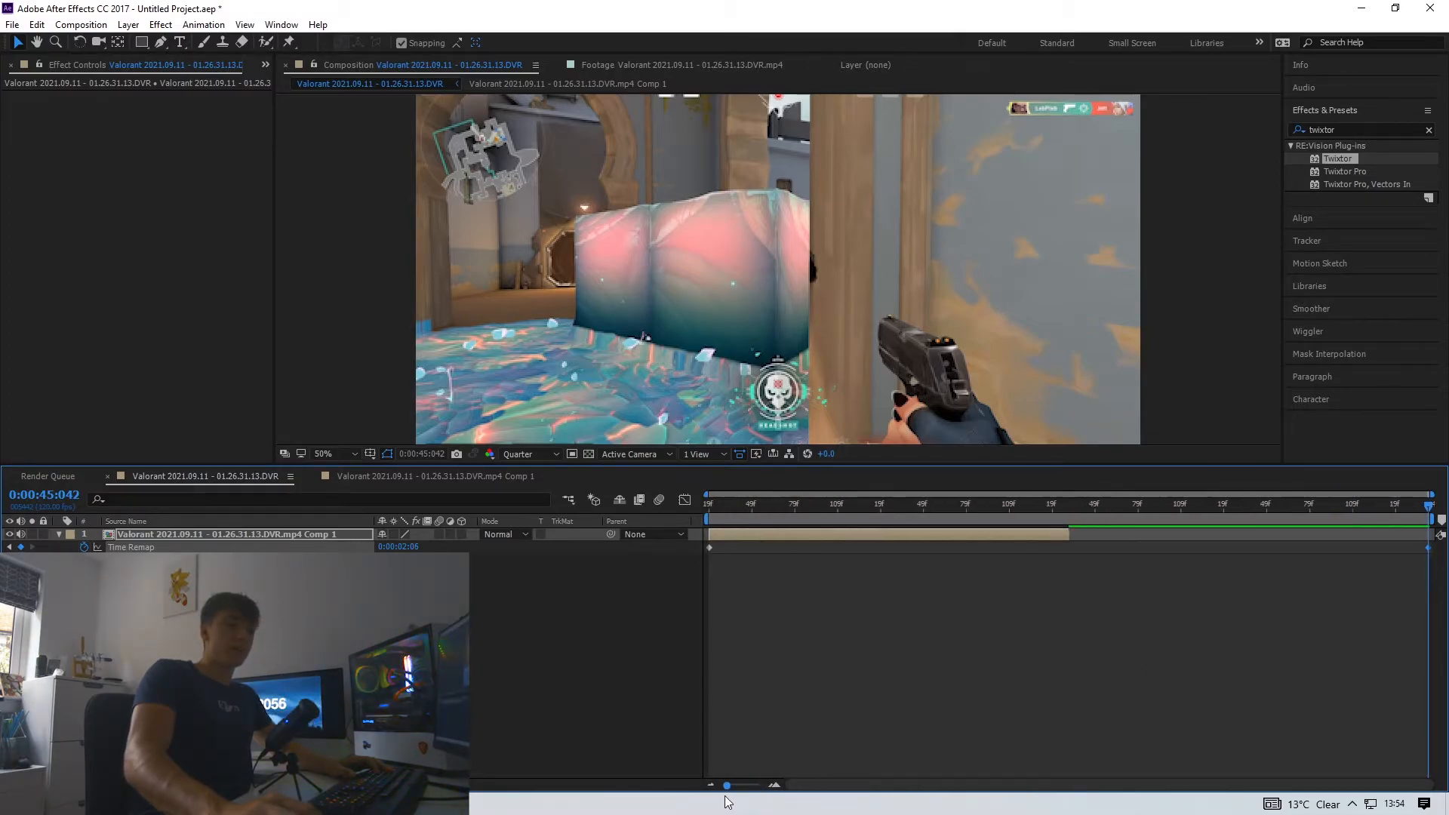
- Extend the pre-composed layer's out point to the end of the composition and check its last frame
left_click(1055, 504)
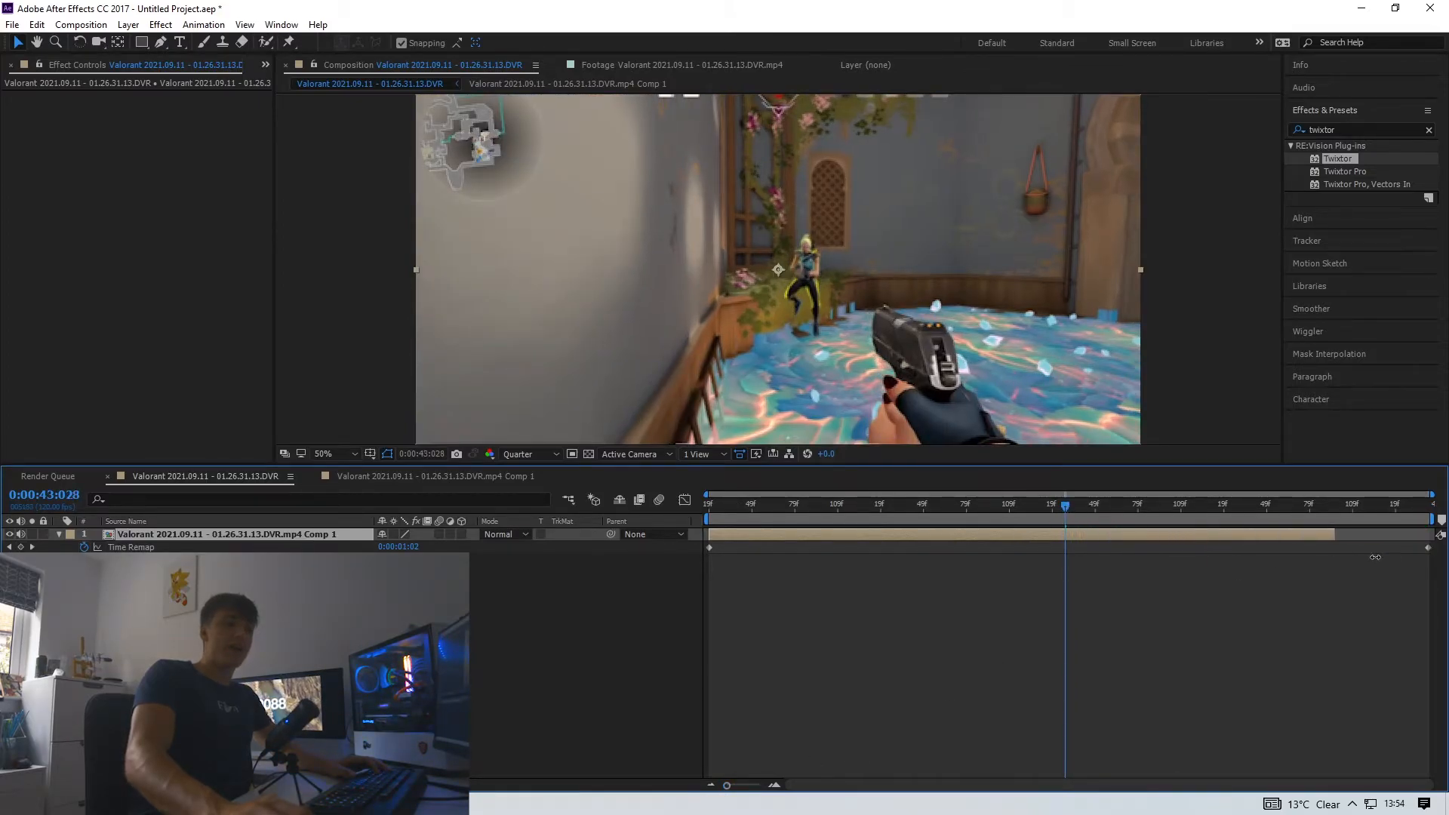
left_click_drag(1415, 507, 1428, 509)
left_click(774, 785)
left_click_drag(760, 786, 727, 787)
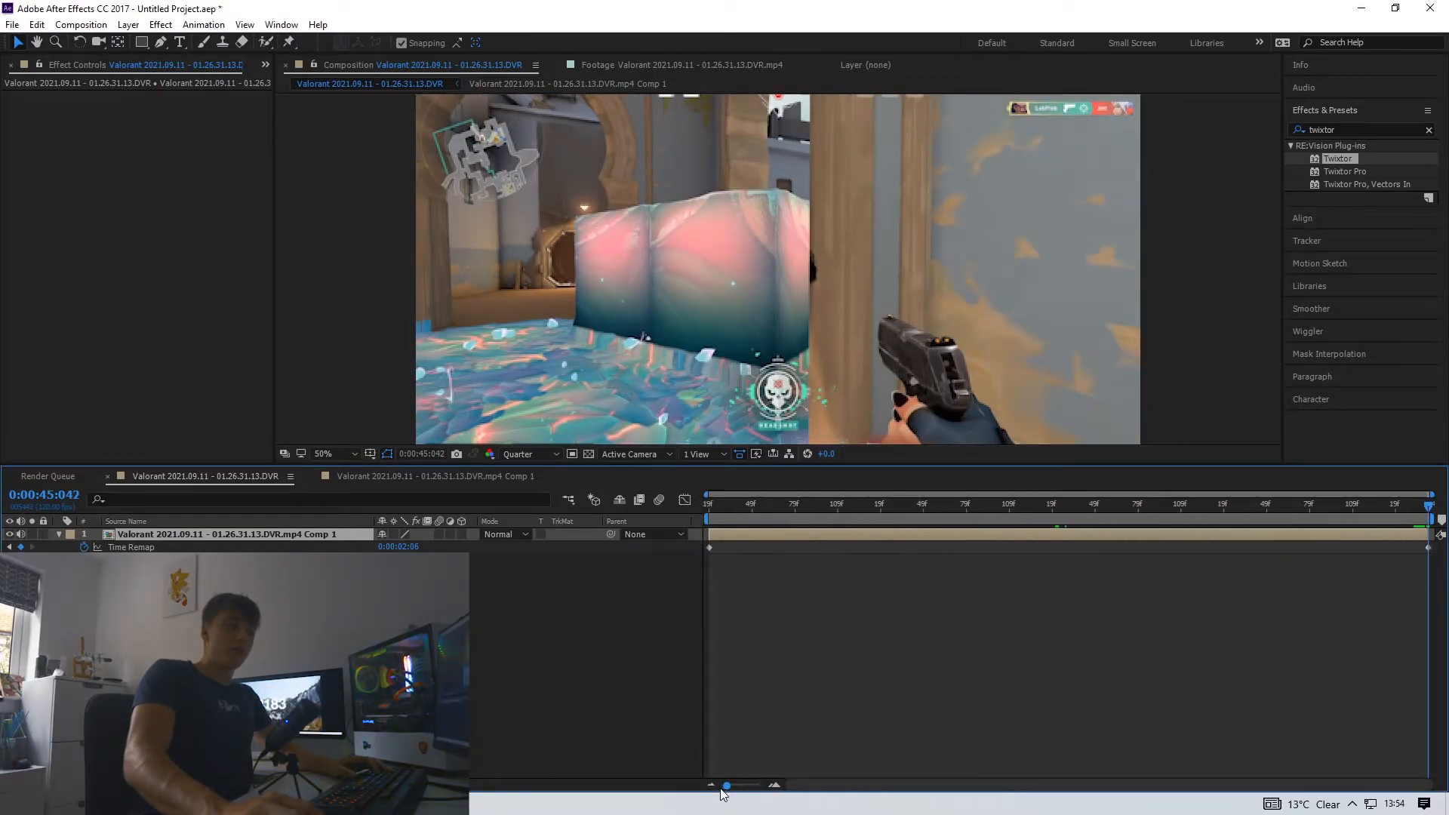
- Preview the time-remapped clip repeatedly from its first frame to judge the slow motion
left_click_drag(734, 511, 700, 511)
key("space")
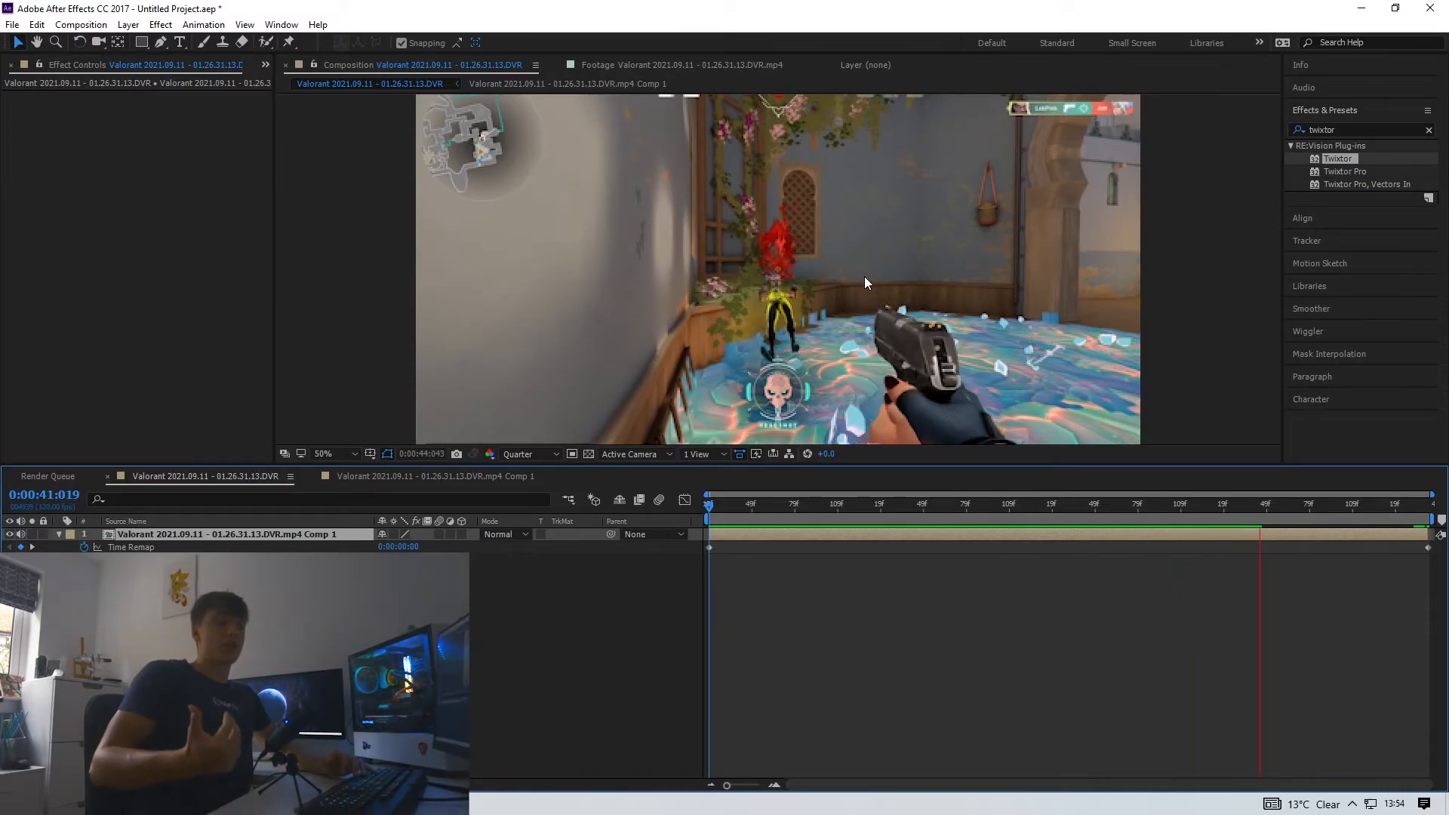
left_click(852, 510)
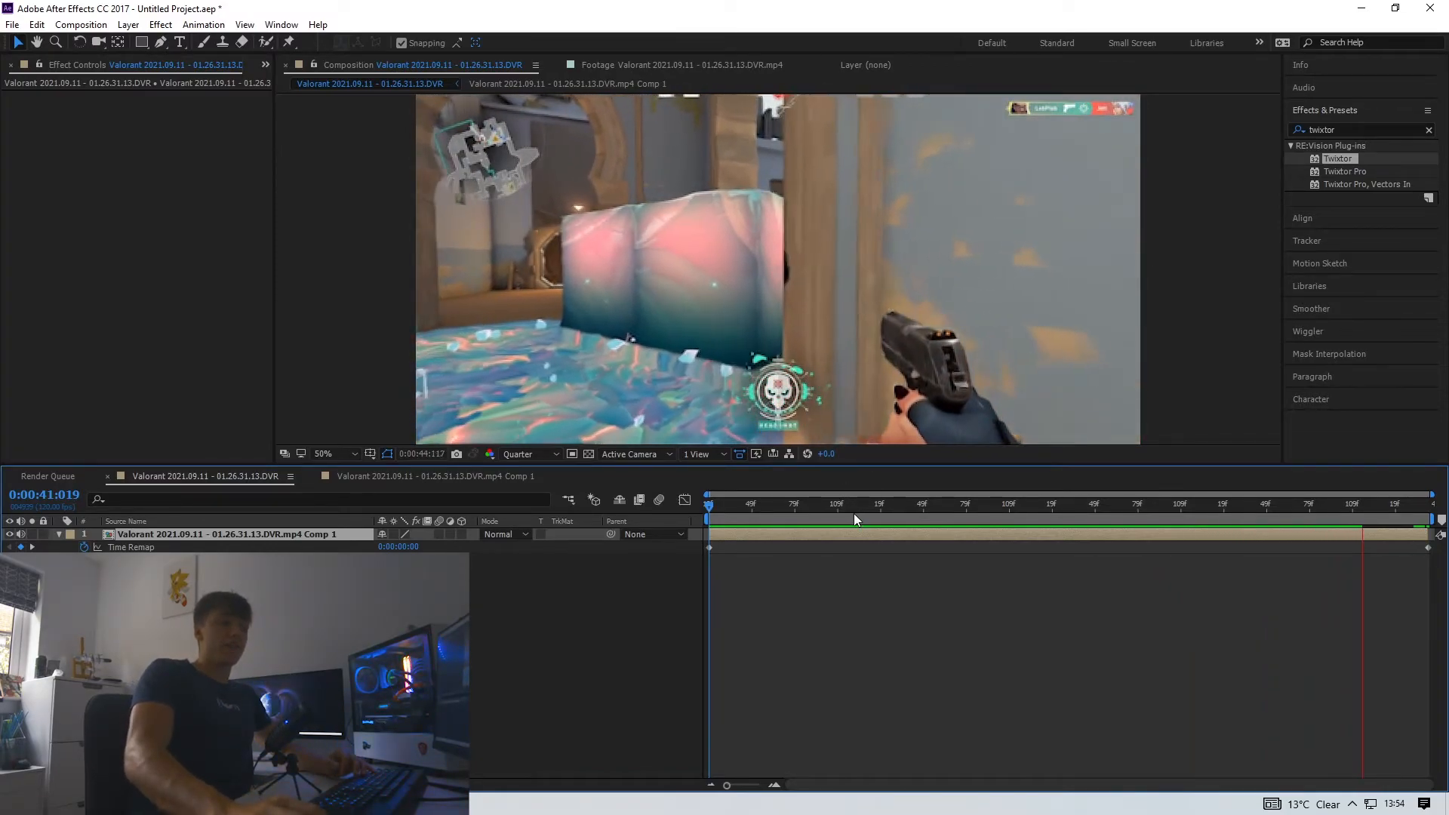
left_click_drag(851, 514, 693, 519)
key("space")
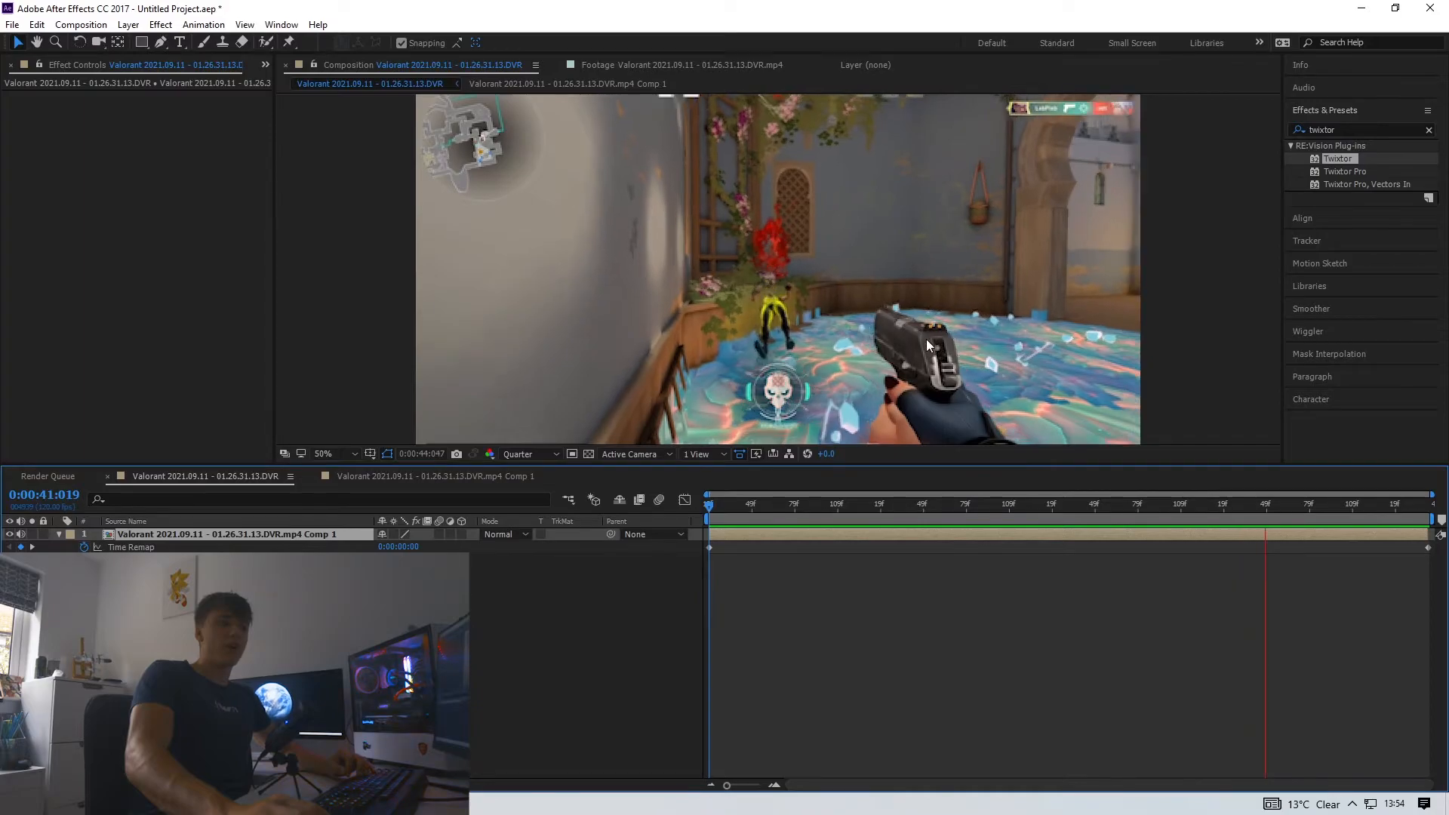
left_click_drag(1238, 504, 693, 519)
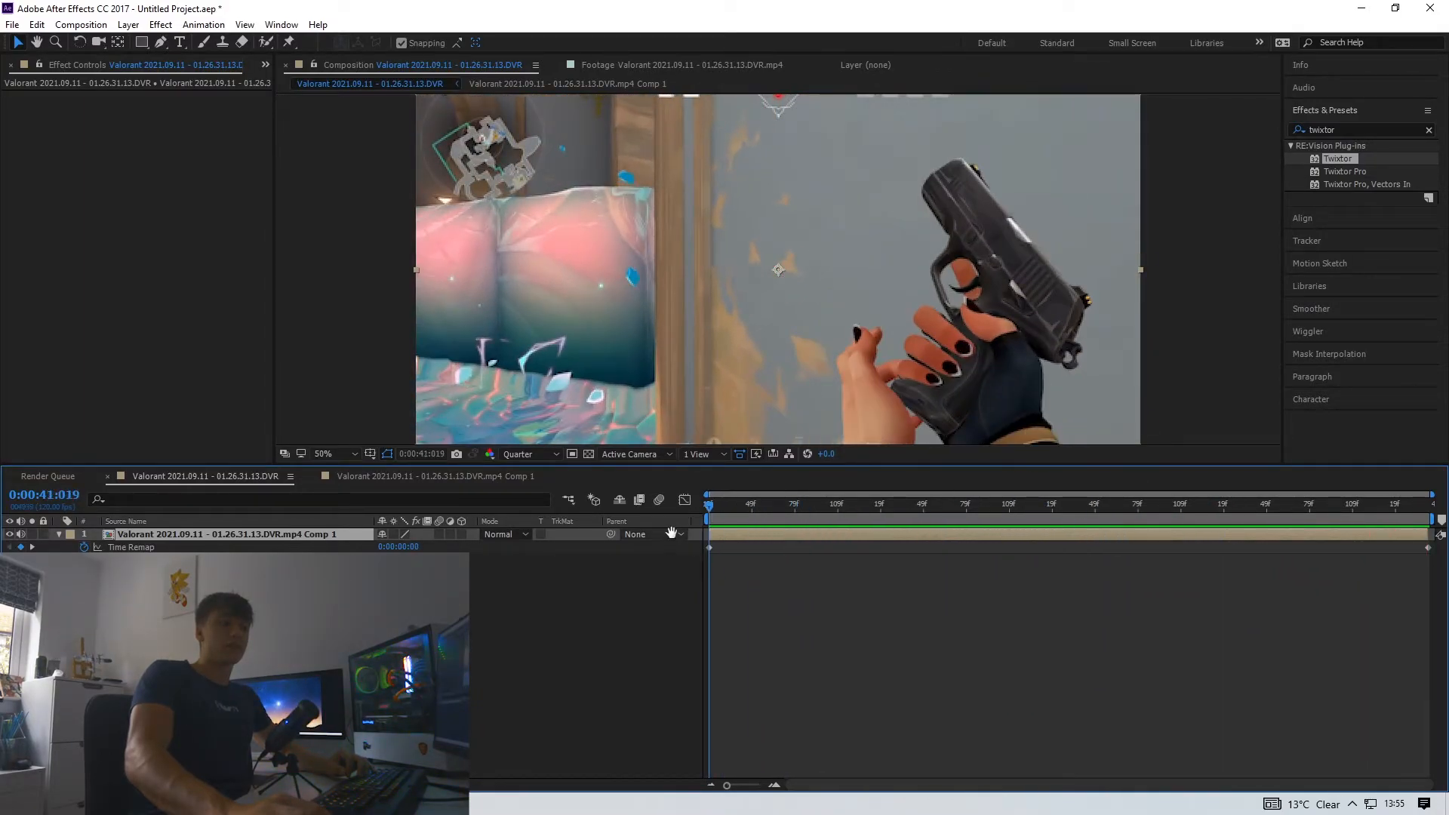
key("space")
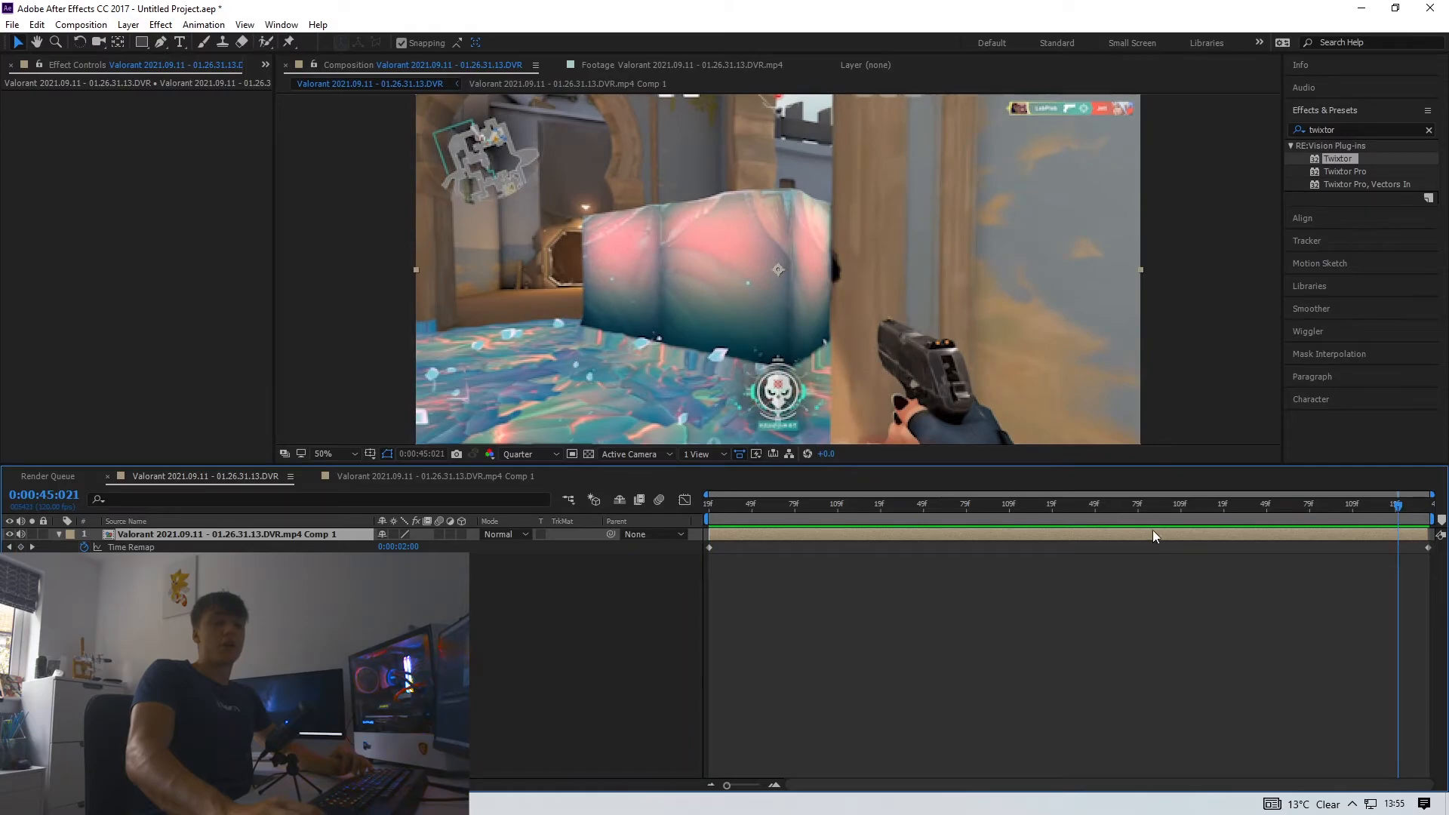
- Open the nested composition and set Twixtor's Motion Sensitivity to 40
left_click(1148, 506)
double_click(1135, 534)
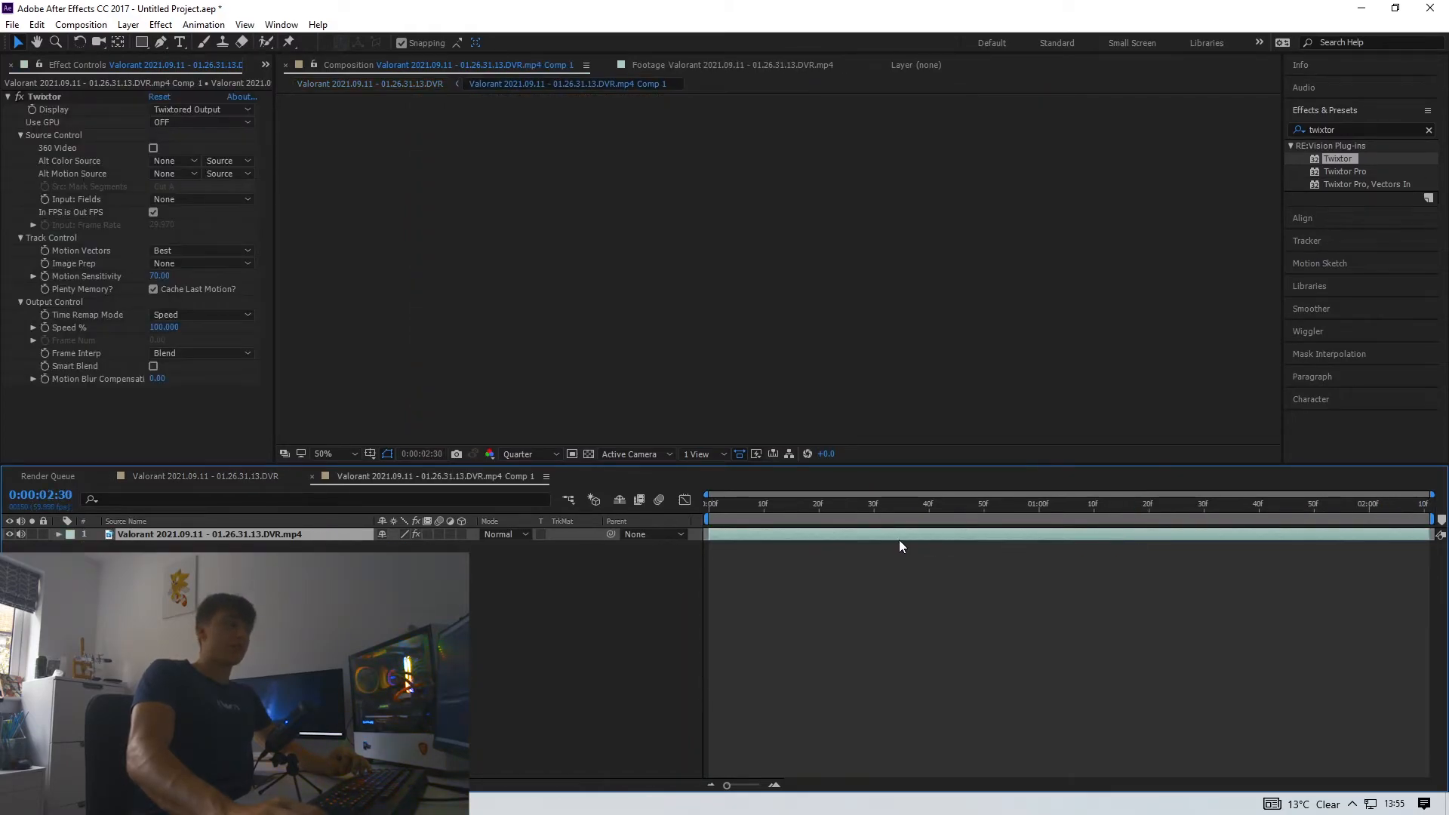
left_click(159, 277)
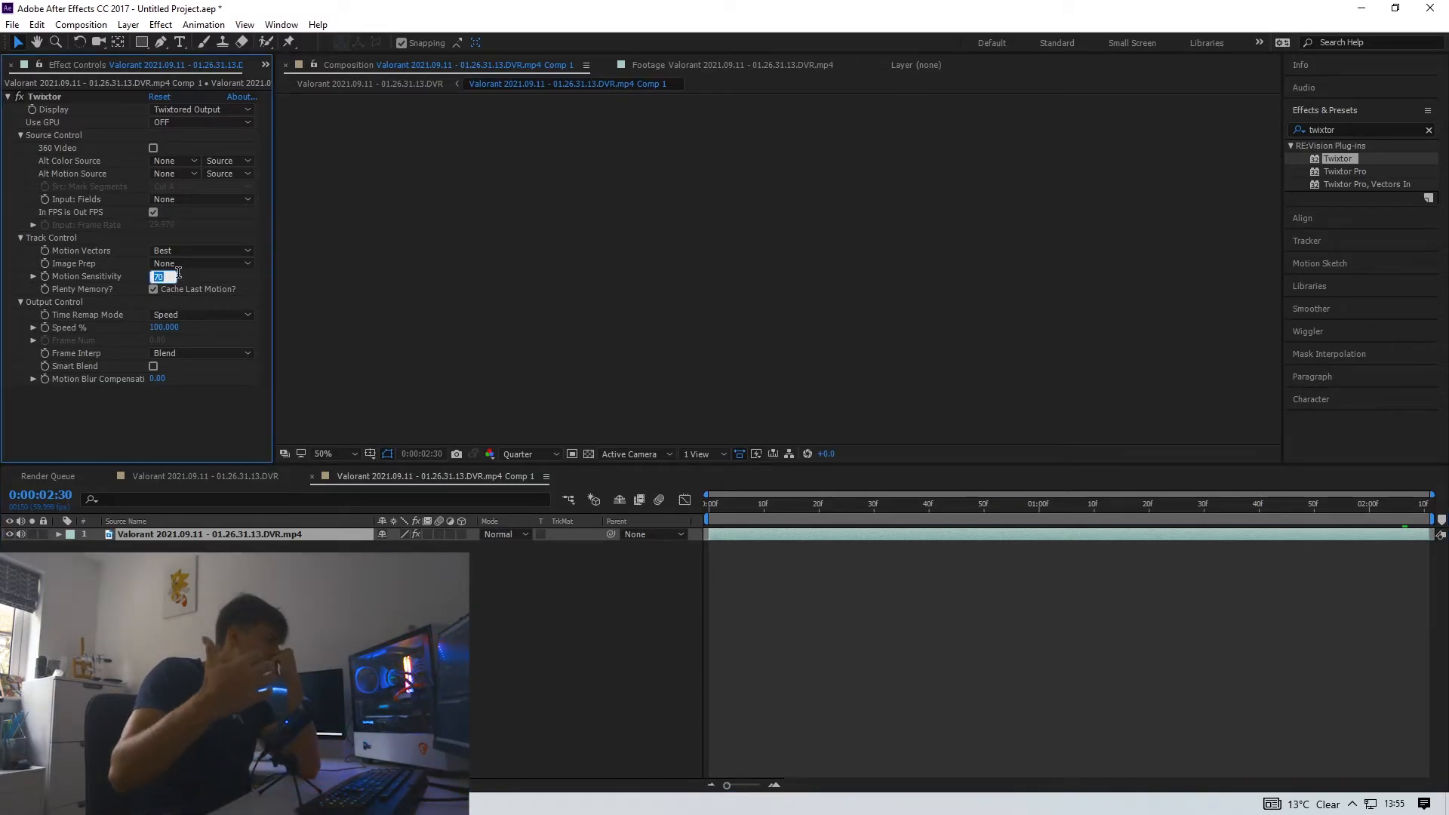
type("40.00")
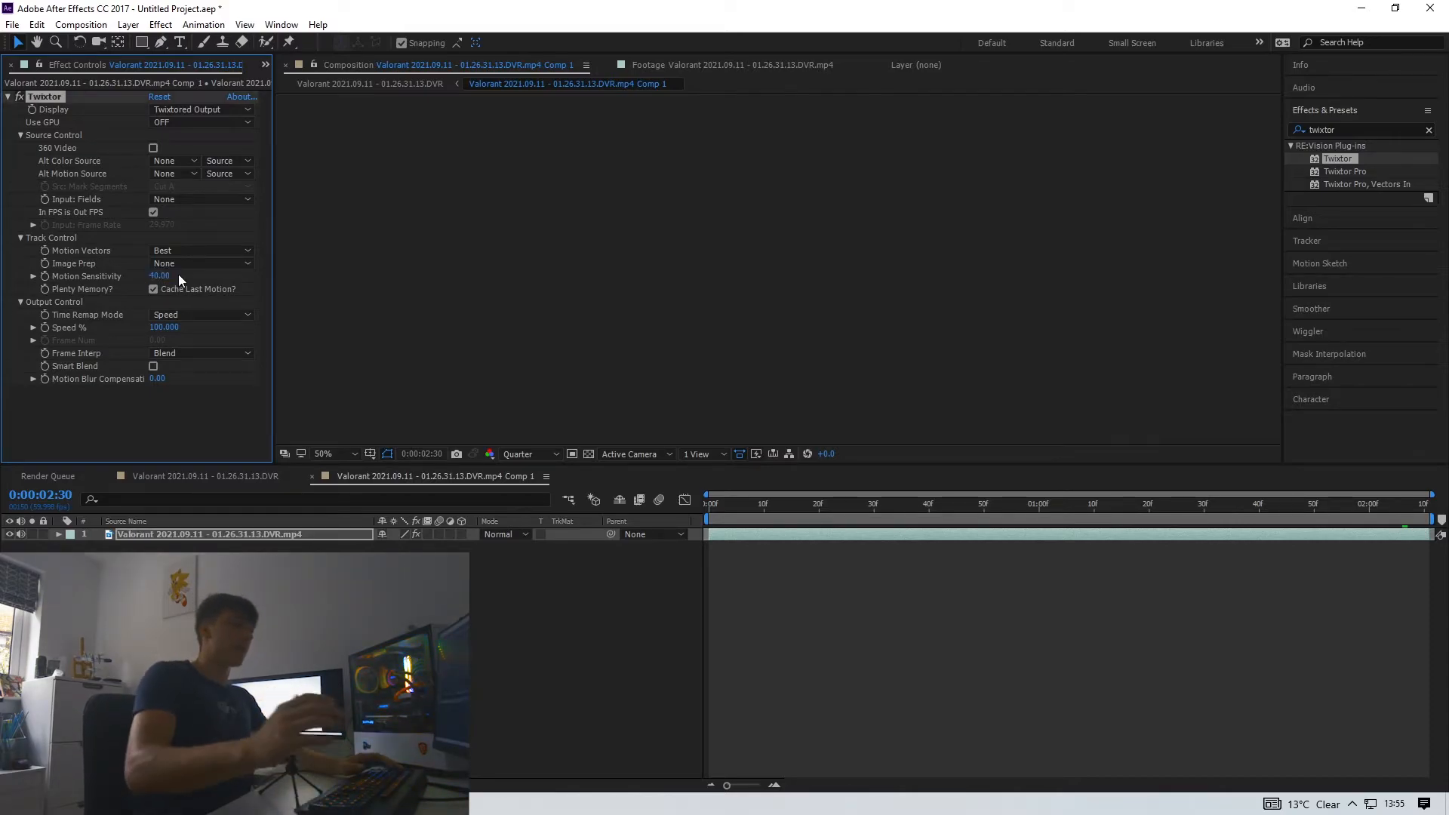
- Return to the main composition, play the slowed clip again with the new Twixtor setting, and go back to the first frame
left_click(198, 475)
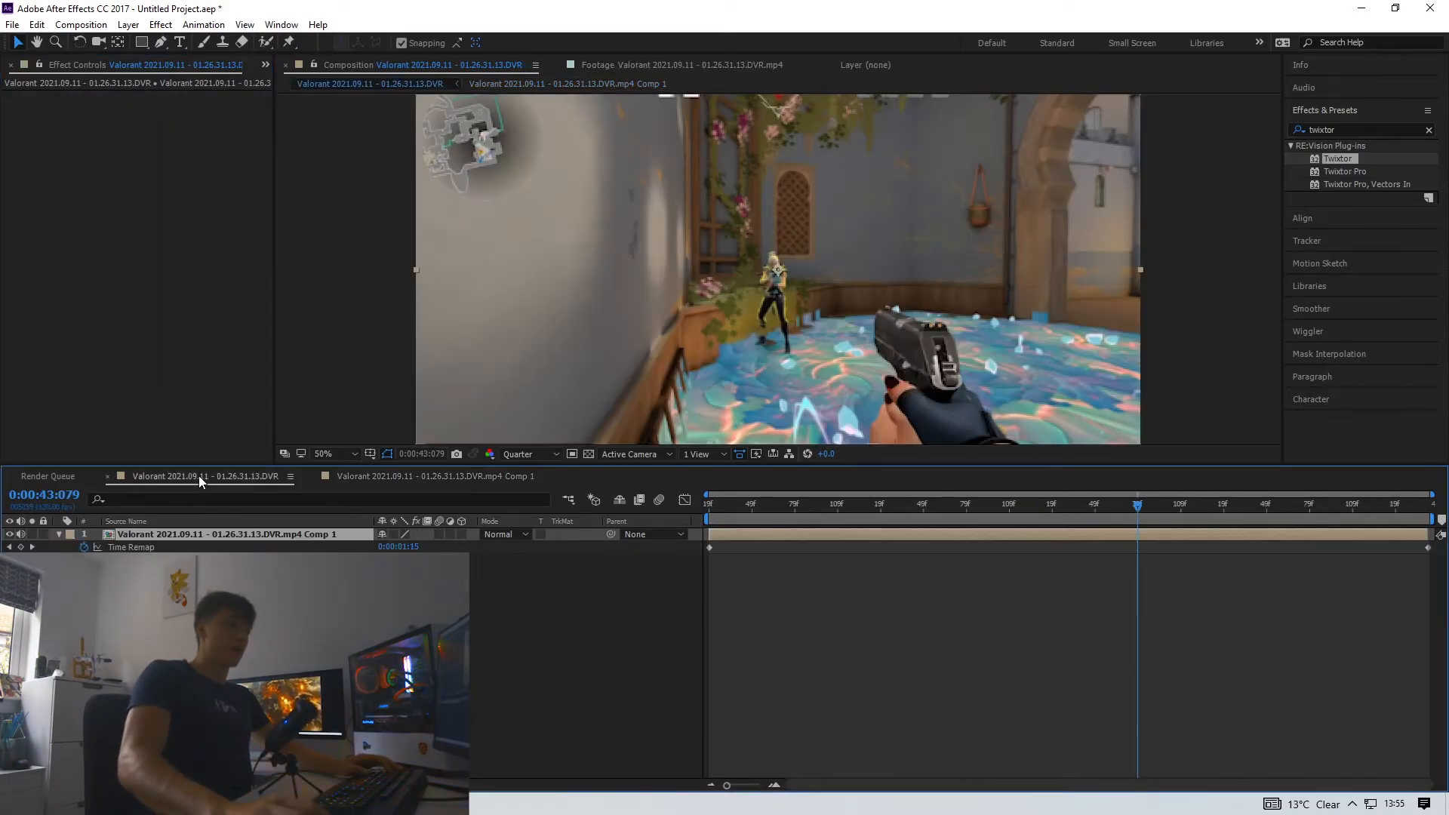
left_click(756, 505)
key("space")
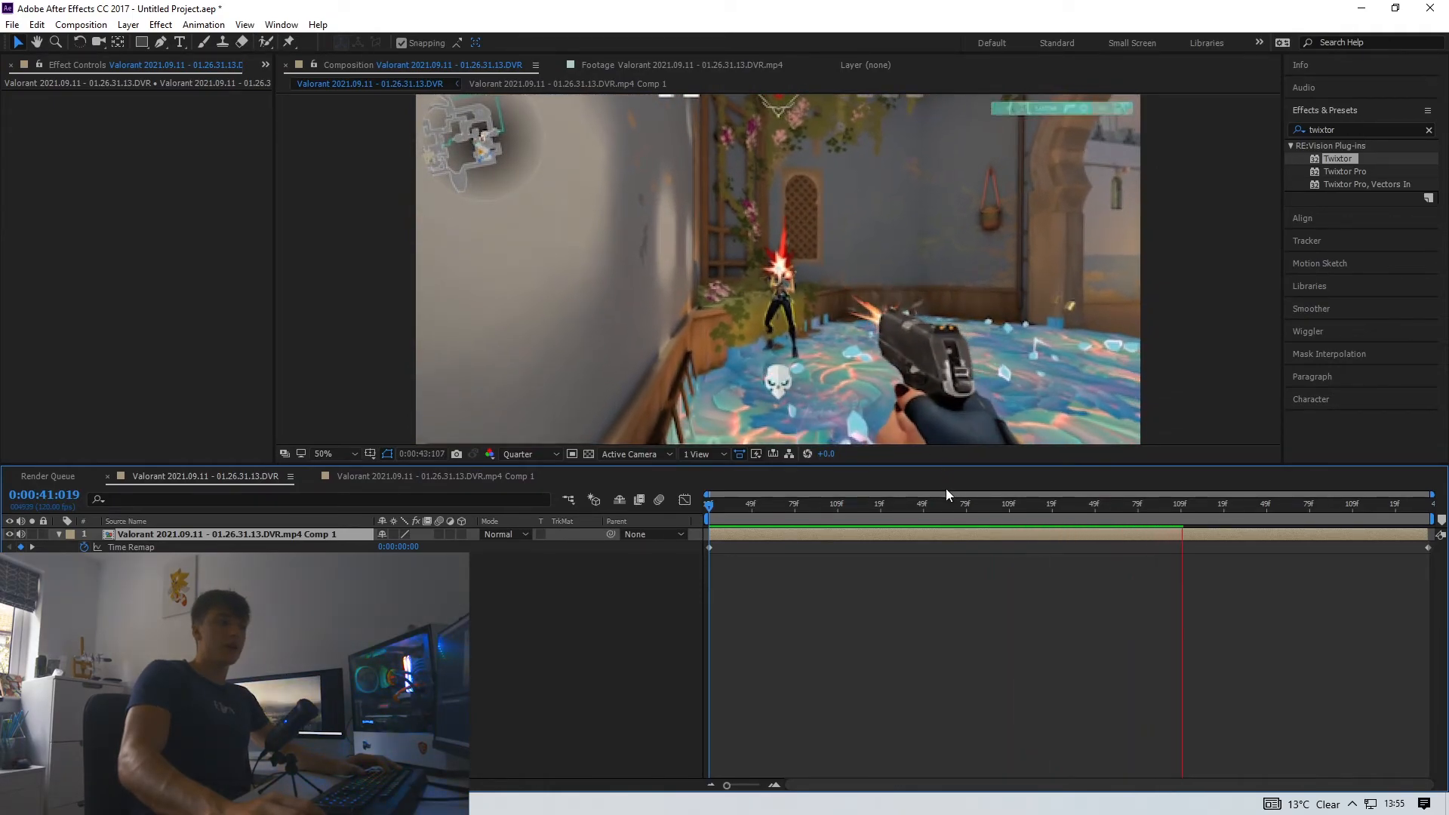
left_click_drag(1122, 510, 681, 499)
key("space")
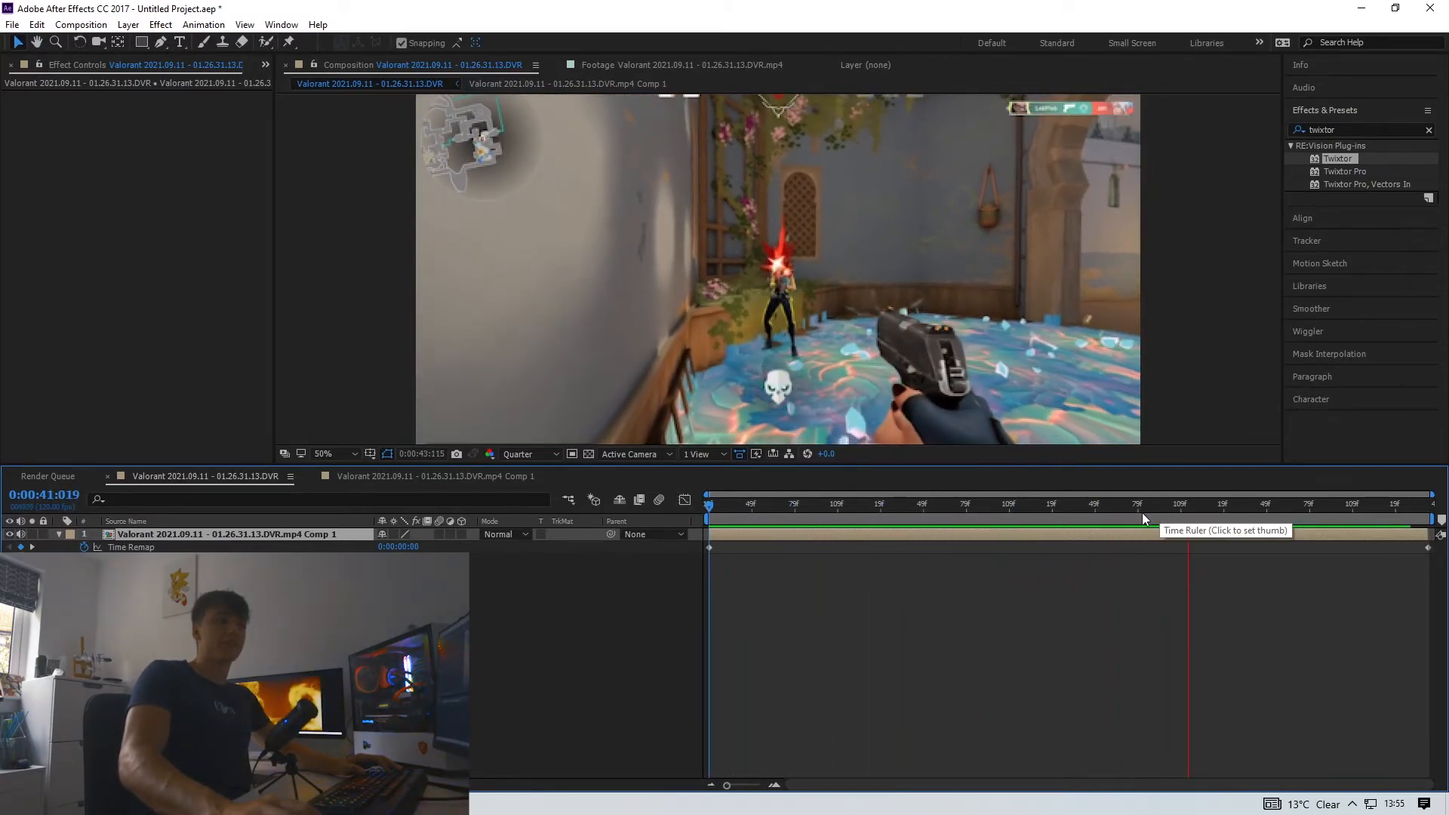
left_click_drag(1141, 513, 697, 527)
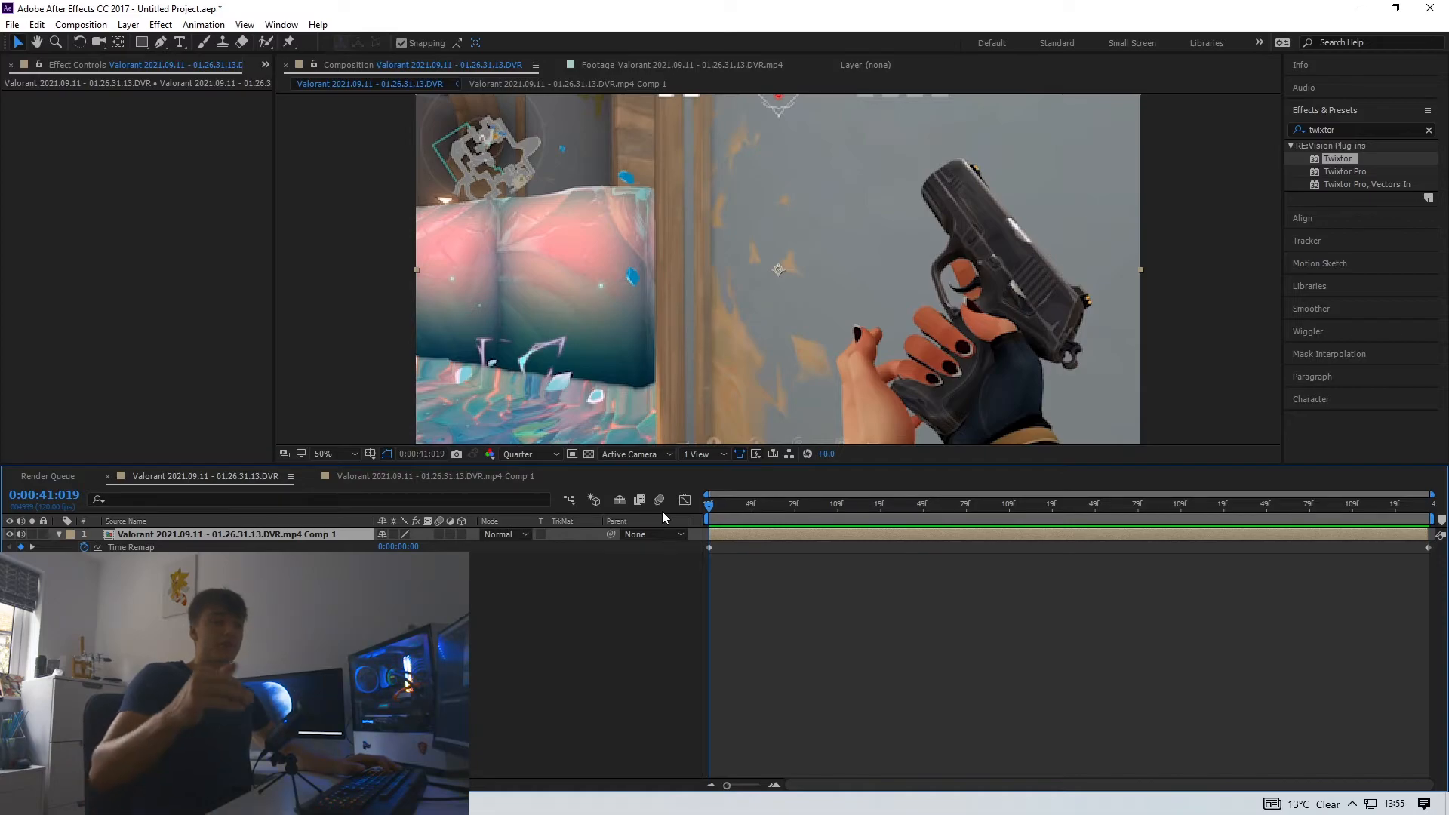
- Pre-compose the time-remapped layer with all attributes moved into the new composition, and enable Time Remapping on the result
left_click(1112, 546)
right_click(1108, 534)
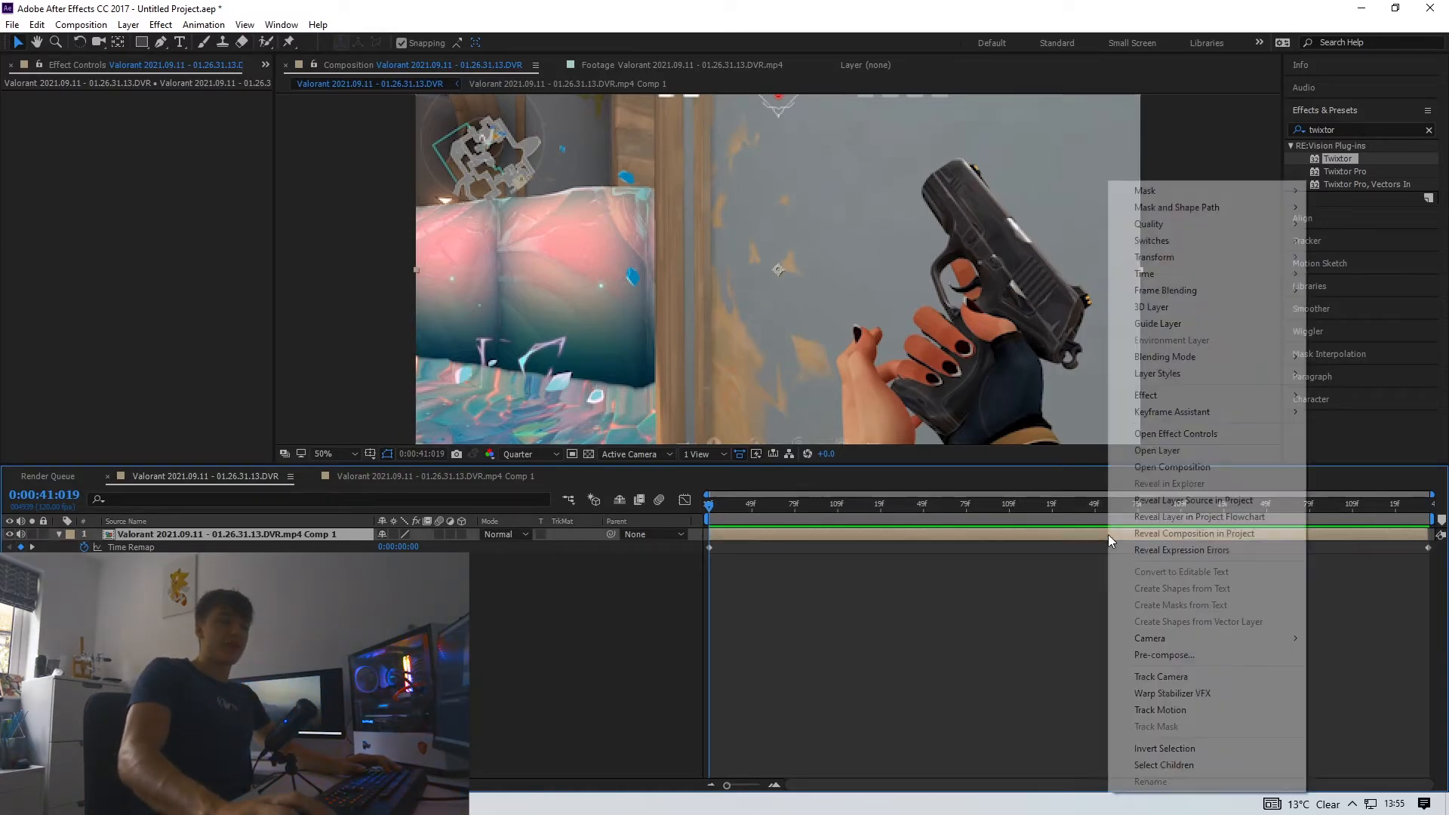
left_click(1183, 655)
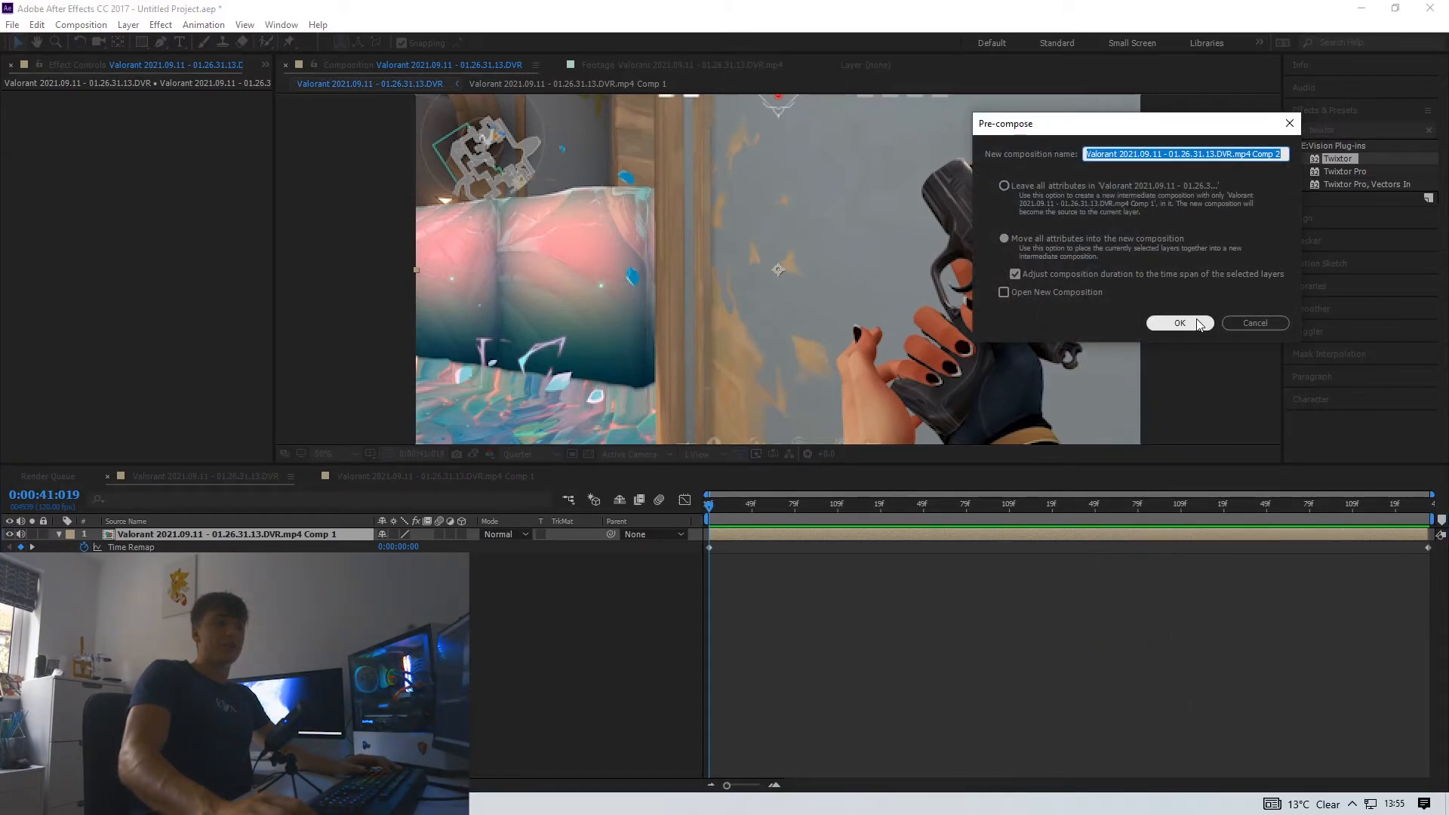
left_click(1027, 220)
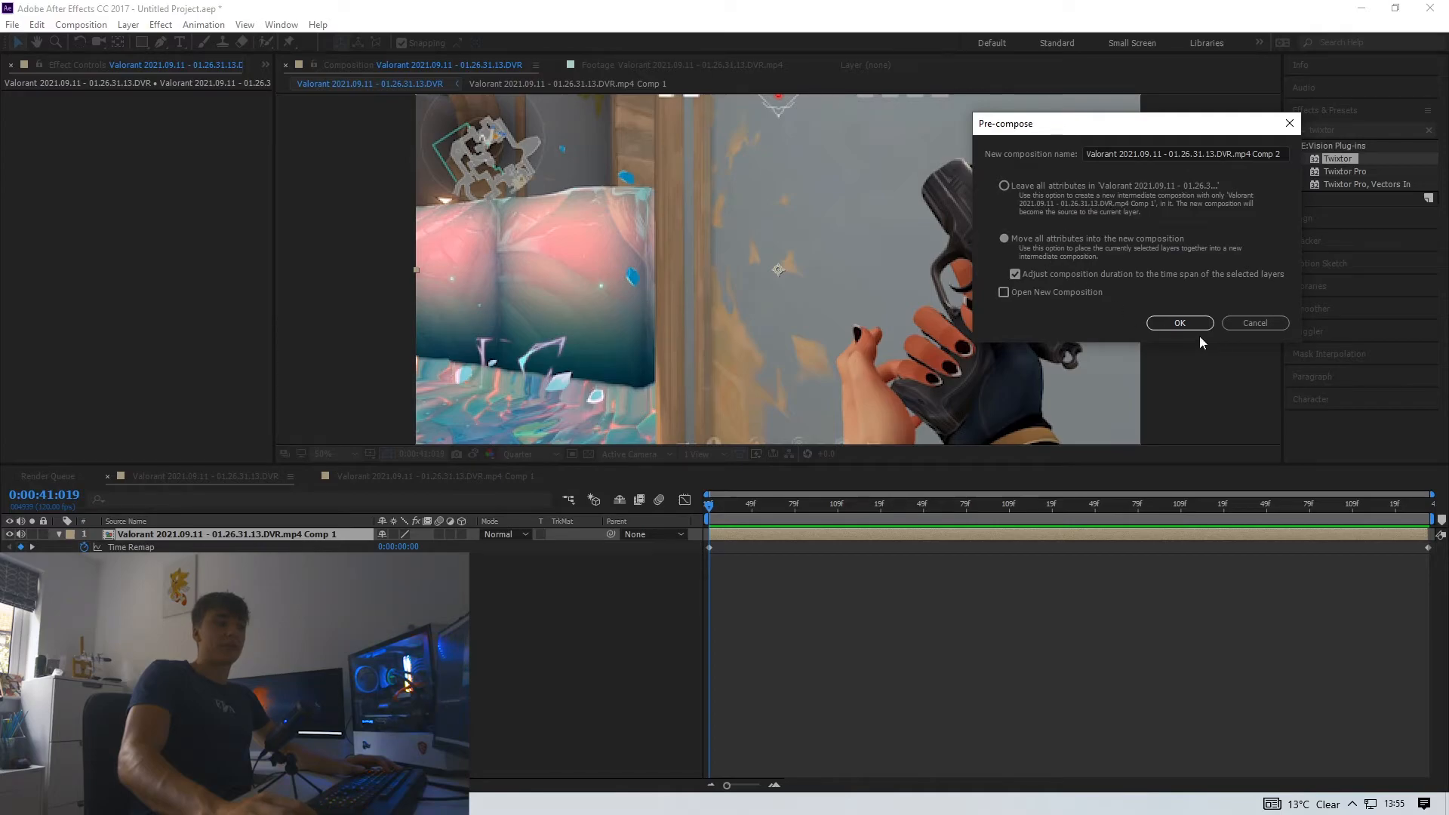
left_click(1166, 325)
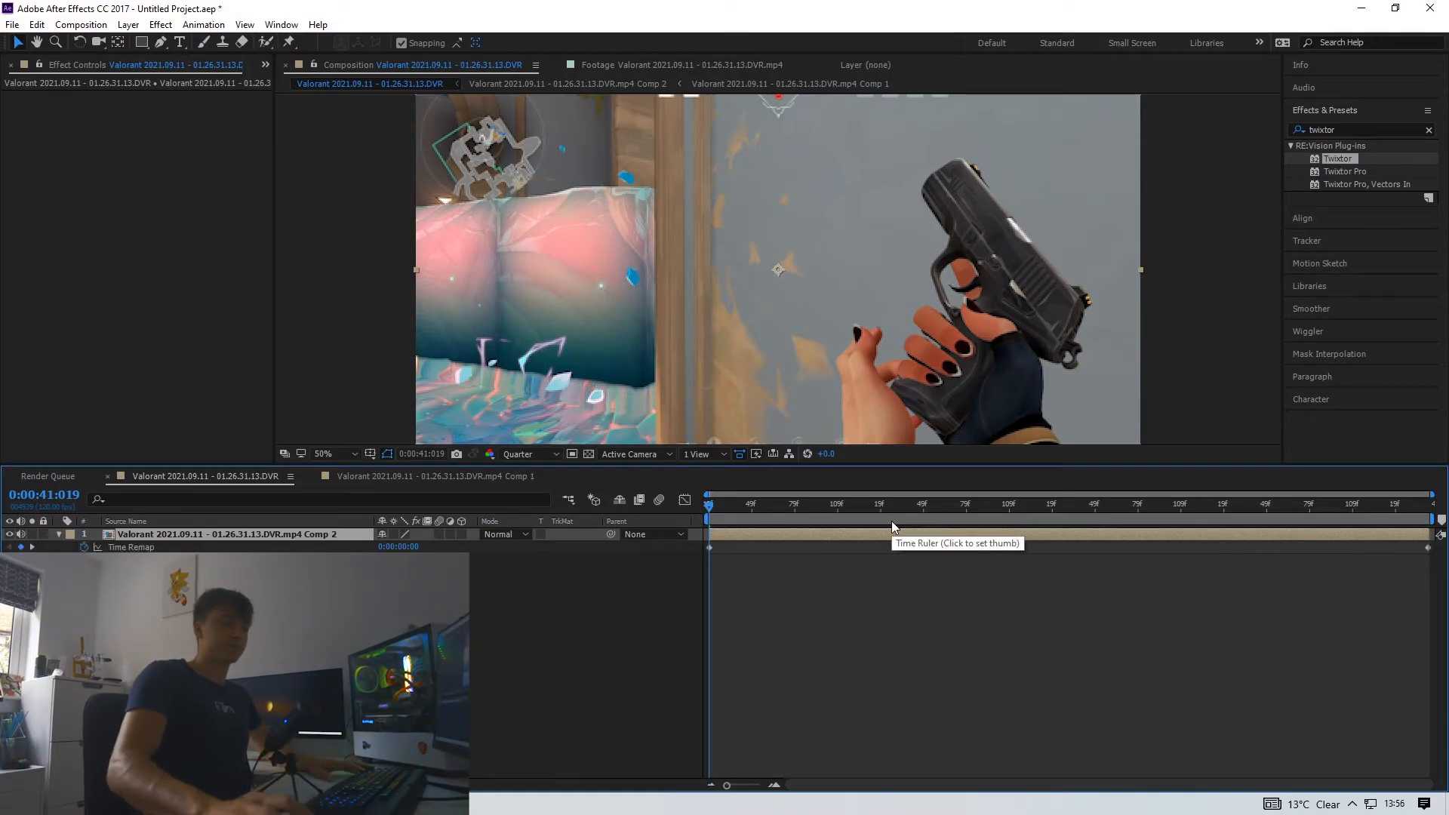
key("ctrl+alt+t")
- Check the frame rate and duration in the composition settings and the noted durations in Notepad
left_click(79, 28)
left_click(123, 63)
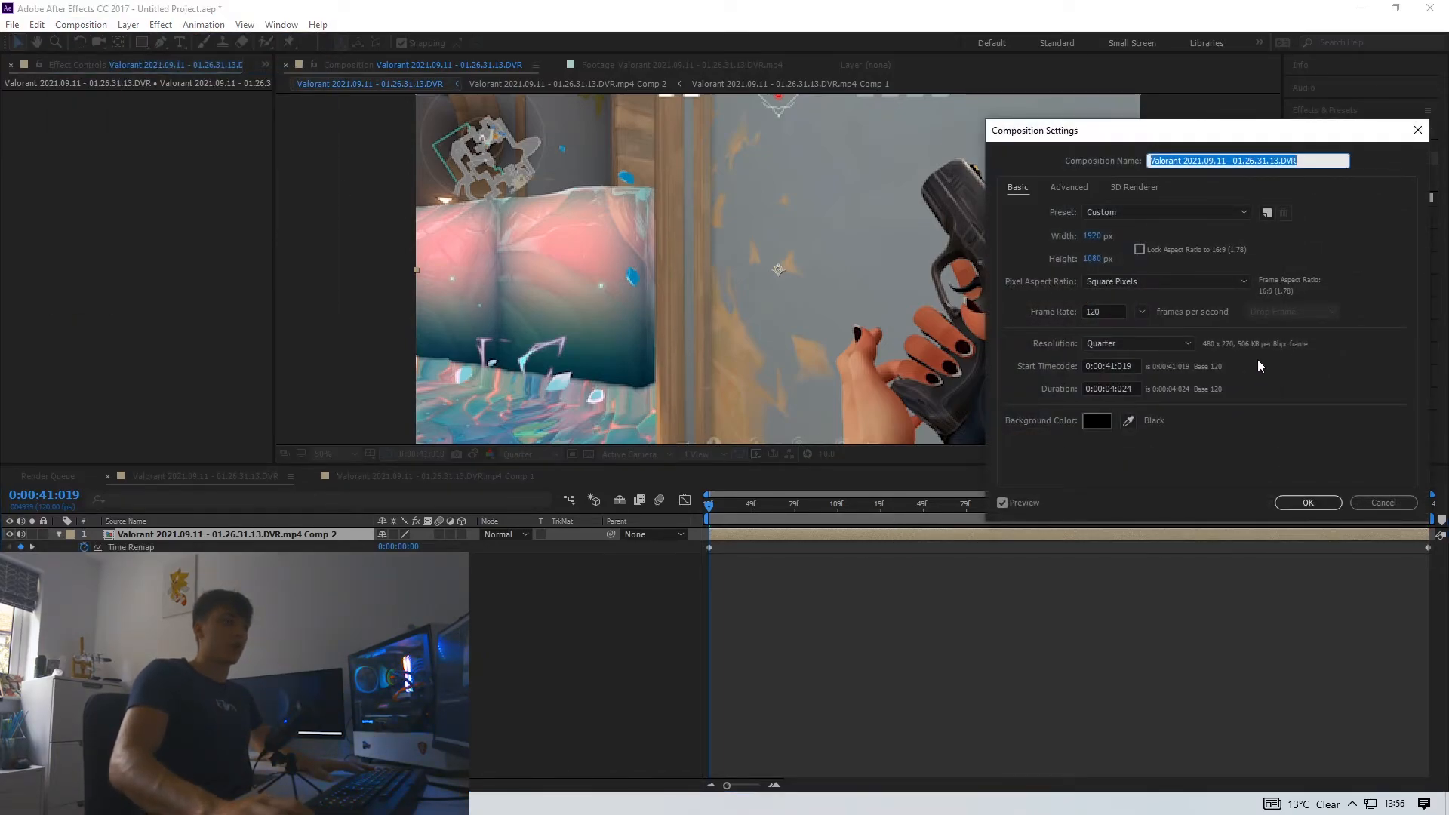
left_click(1419, 132)
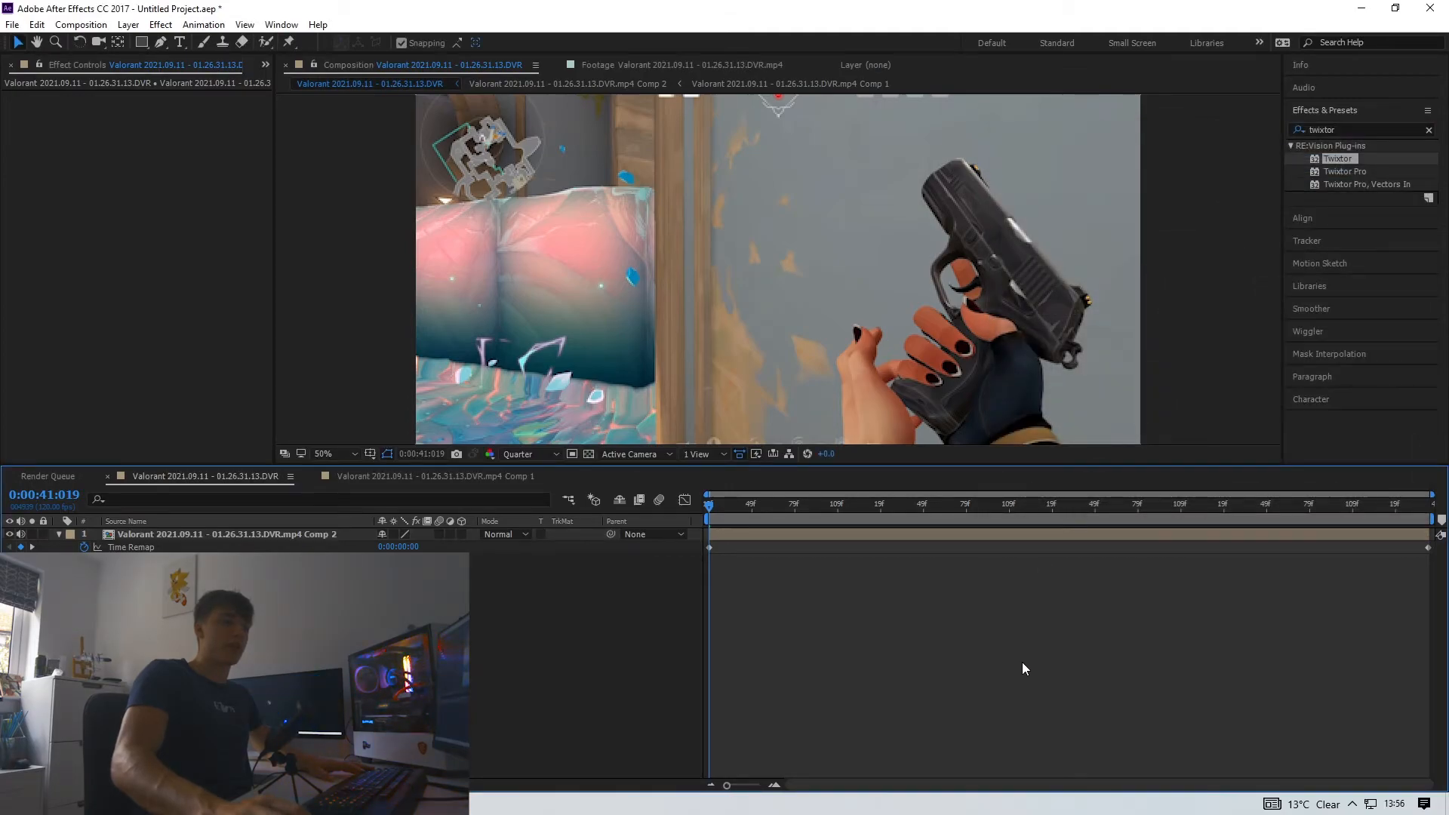
left_click_drag(737, 506, 695, 505)
key("alt+Tab")
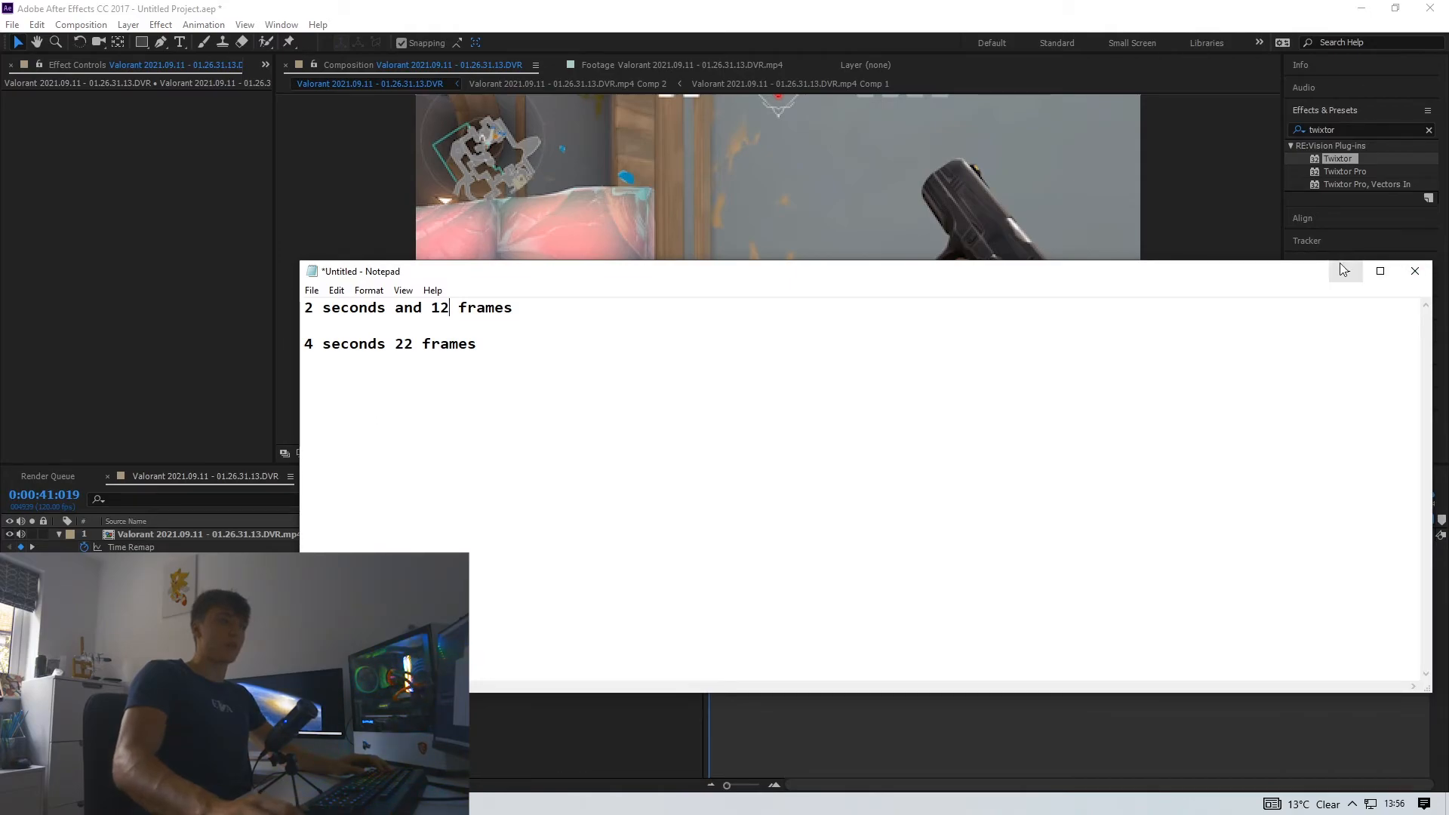
left_click(1347, 273)
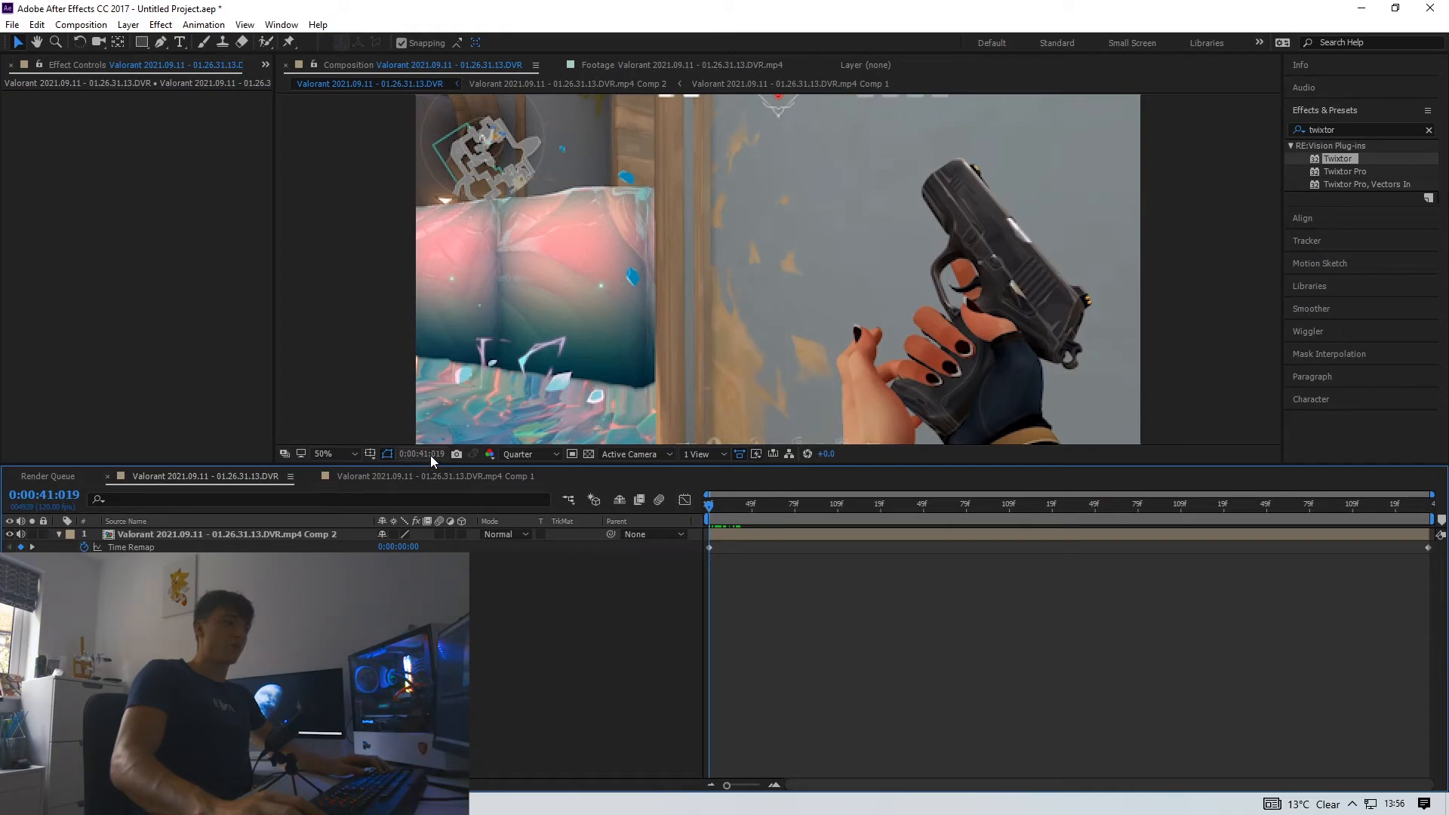
- Set the current time to 0:00:43:031 and move the layer's last Time Remap keyframe there
left_click_drag(807, 510, 899, 518)
left_click(423, 803)
left_click(423, 803)
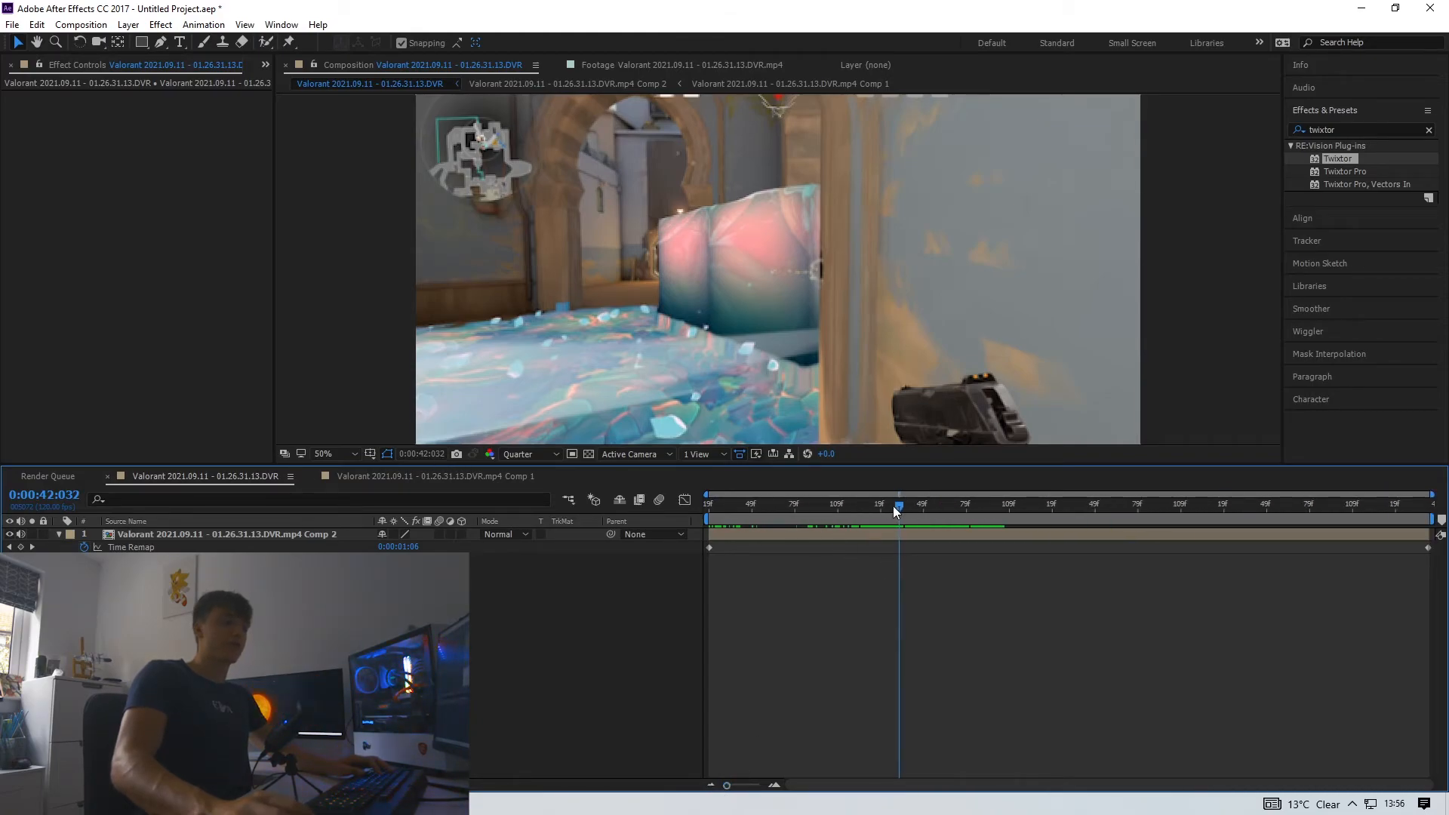
left_click_drag(901, 505, 1072, 518)
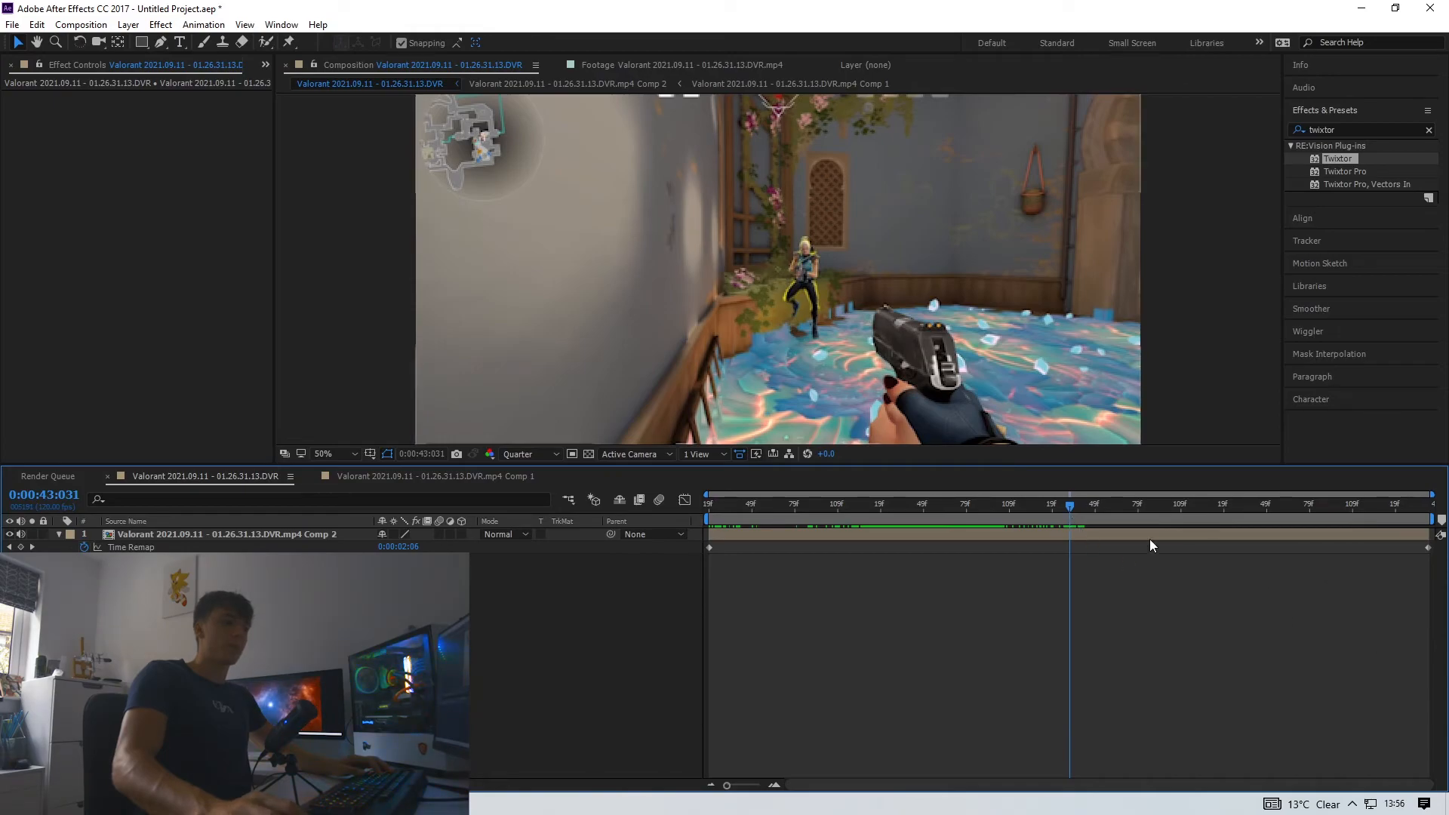
left_click(1070, 536)
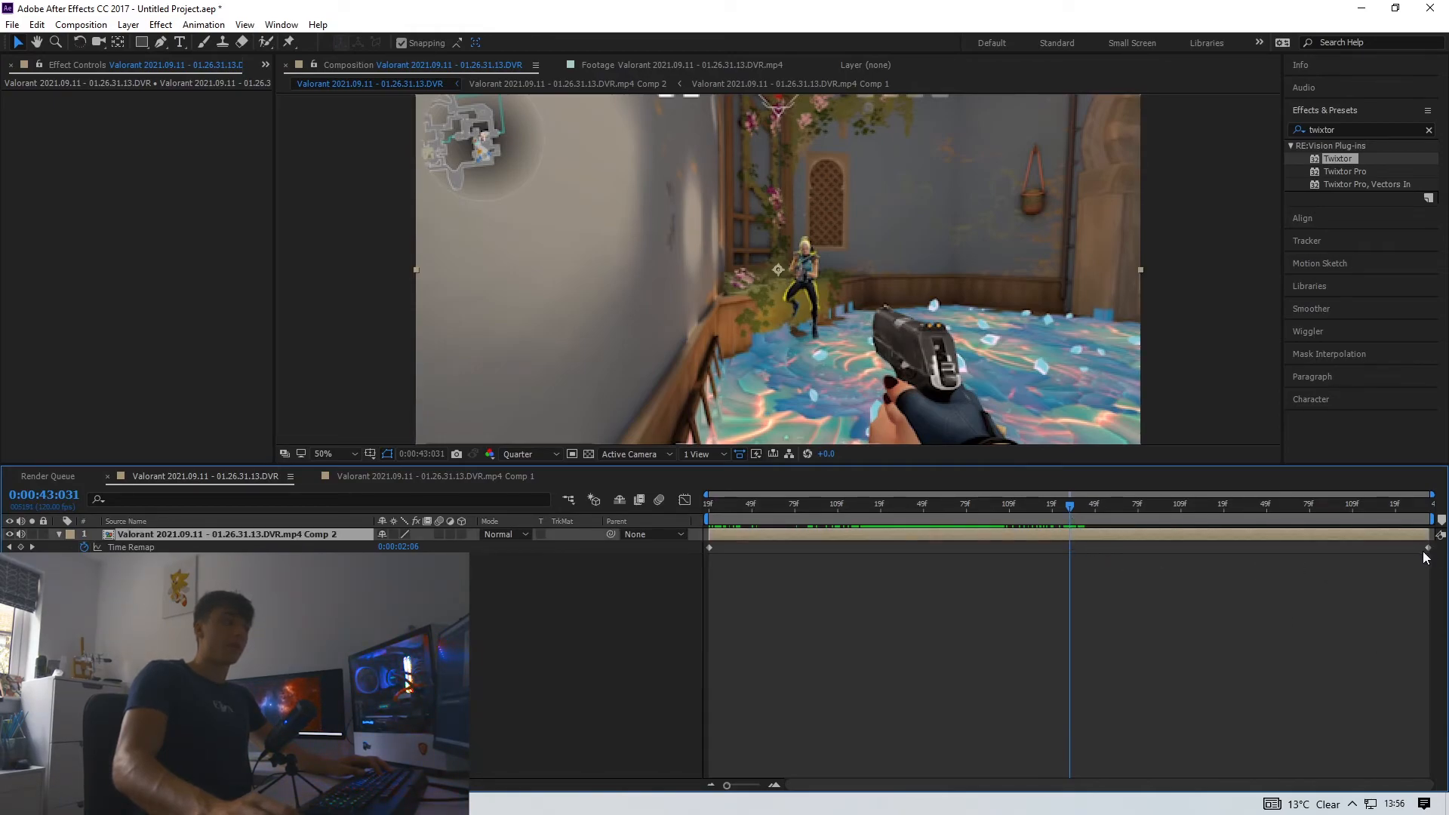
left_click(1379, 564)
left_click_drag(1429, 549, 1071, 556)
- Split the layer at the current time and delete the part after the last Time Remap keyframe
mouse_move(747, 789)
left_mouse_down()
mouse_move(761, 787)
mouse_move(729, 788)
left_mouse_up()
left_click(1120, 534)
key("ctrl+shift+d")
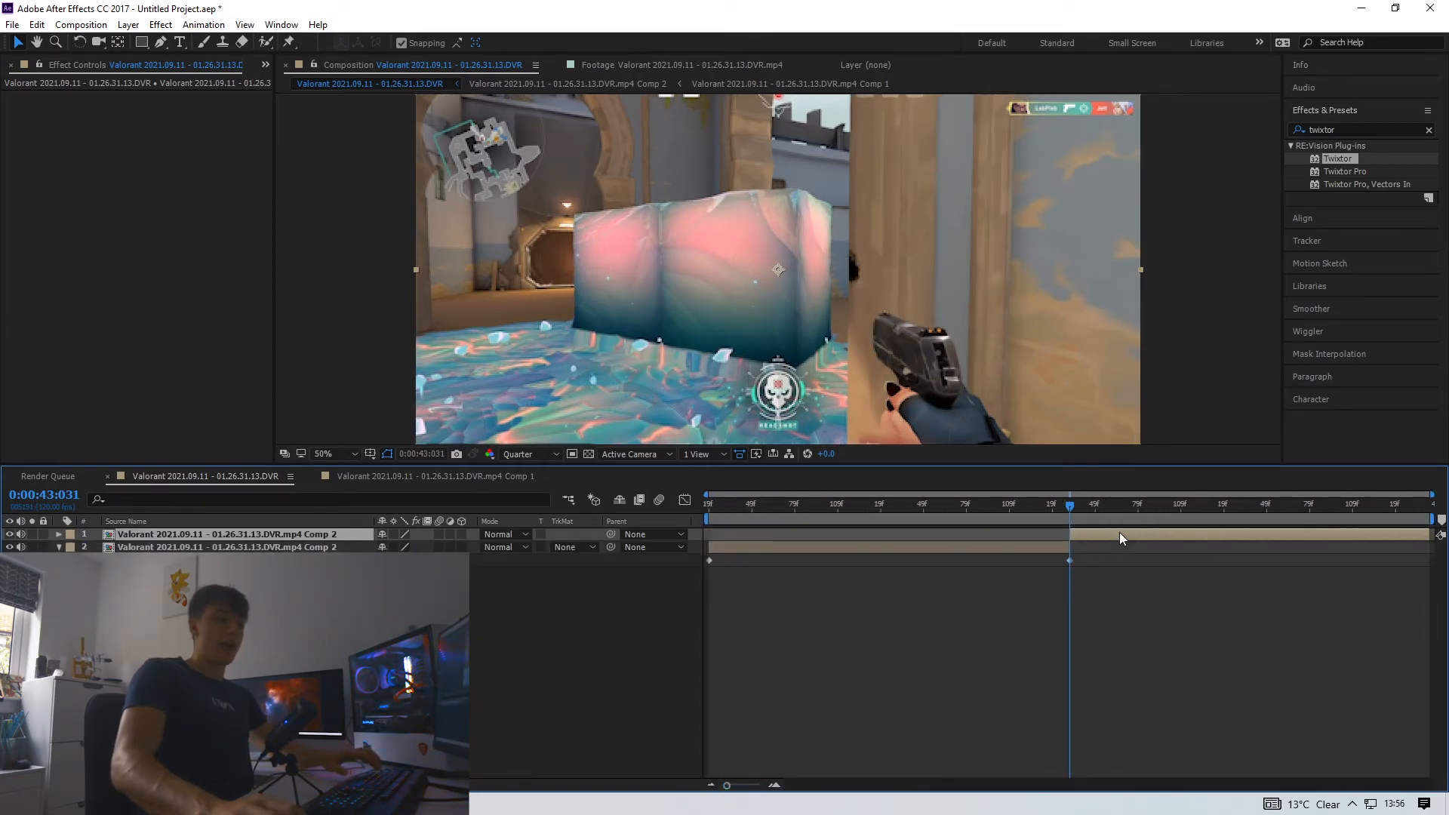
key("Delete")
- Preview the shortened clip several times from the first frame to judge the restored speed, and return to the start
left_click_drag(876, 505, 645, 510)
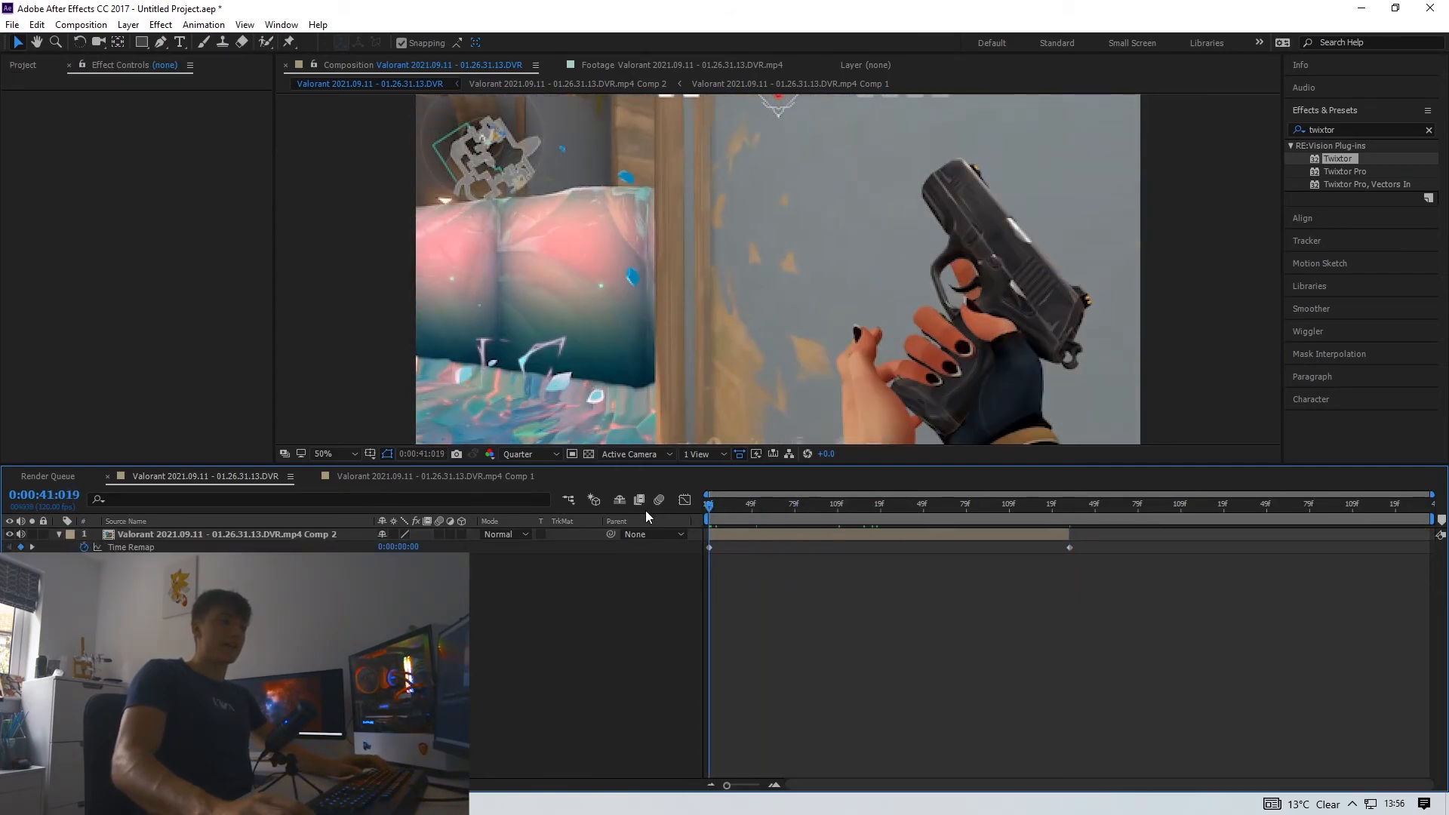
key("space")
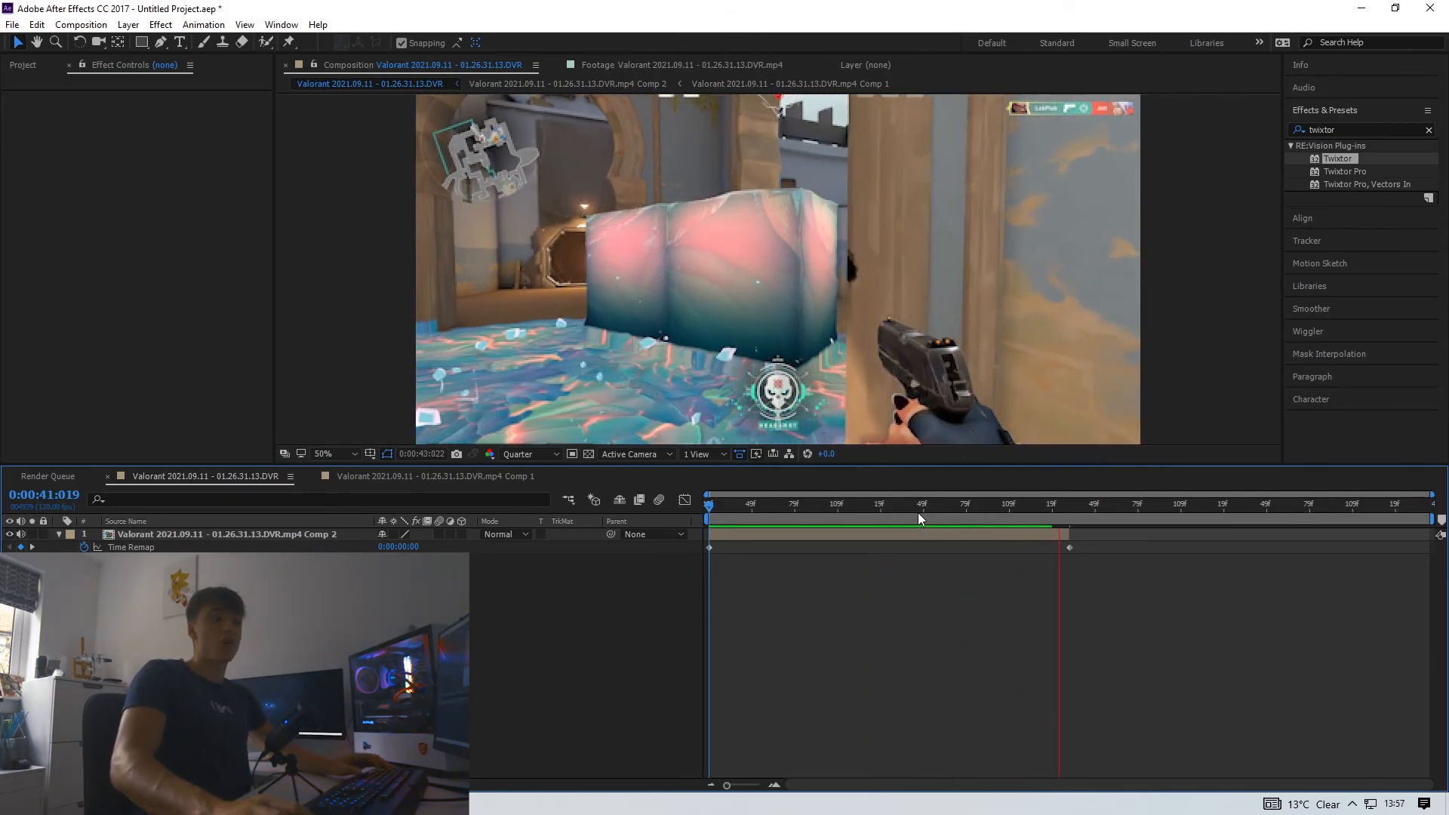
left_click(811, 504)
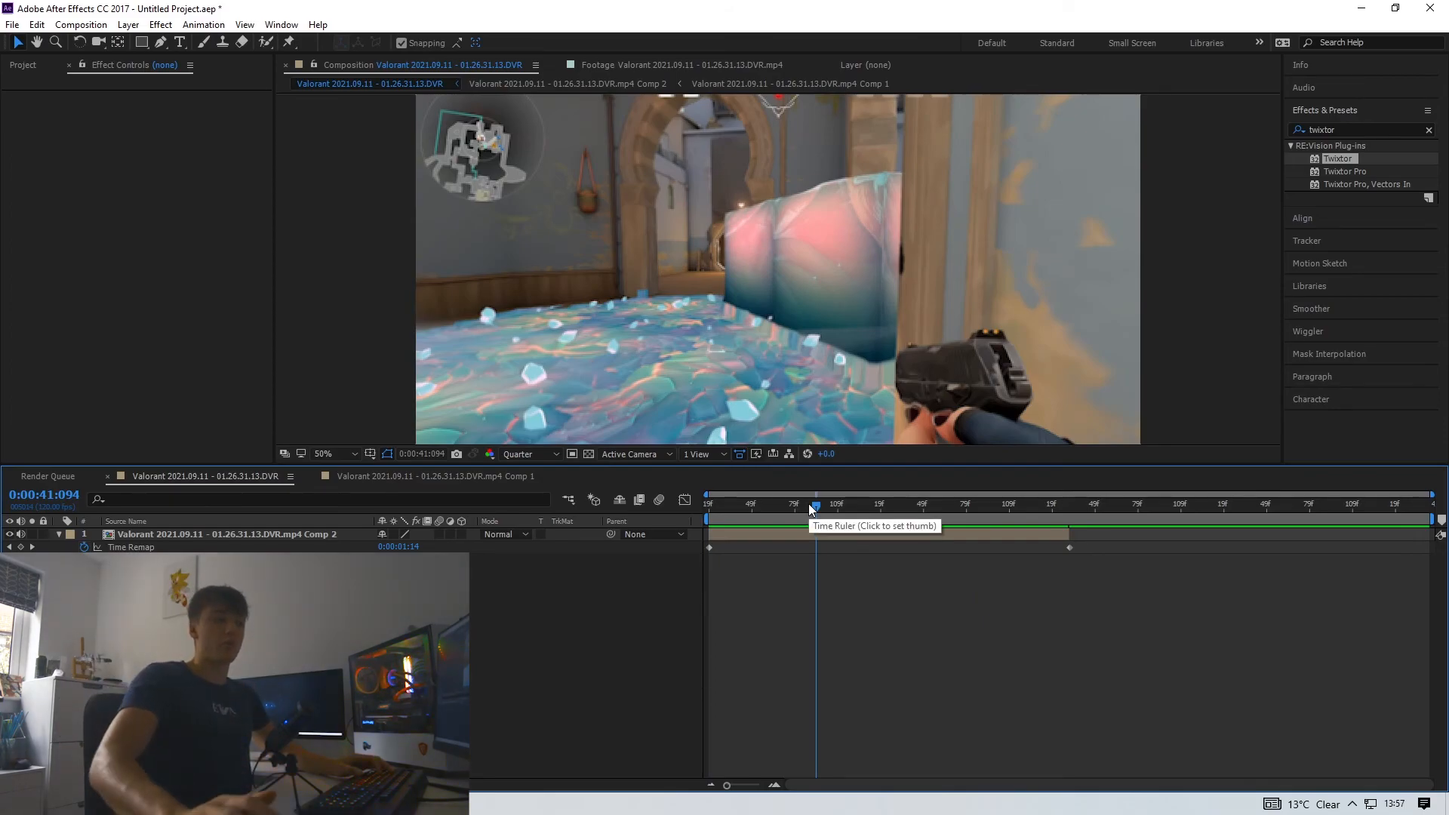
left_click_drag(809, 504, 705, 504)
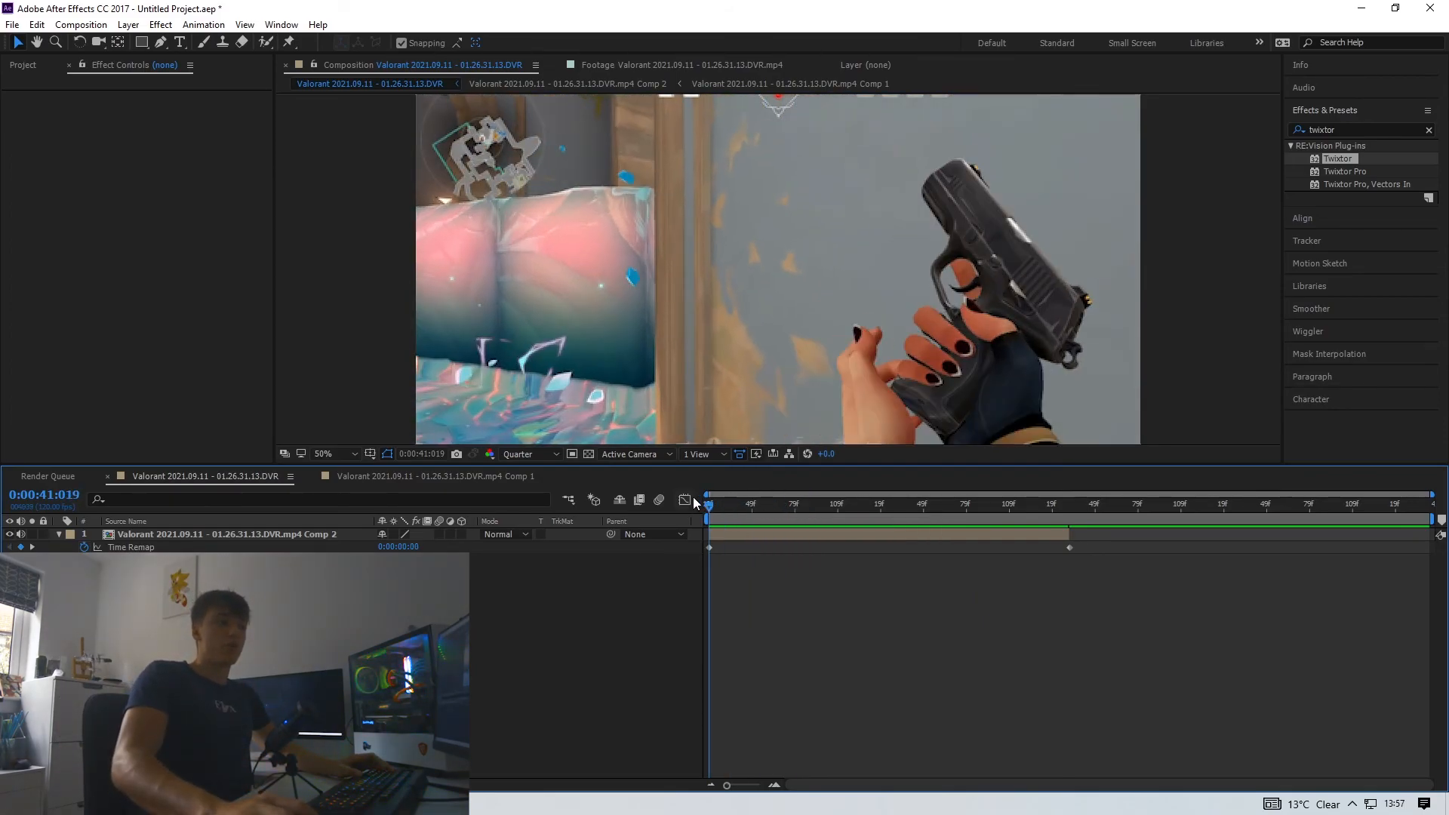
key("space")
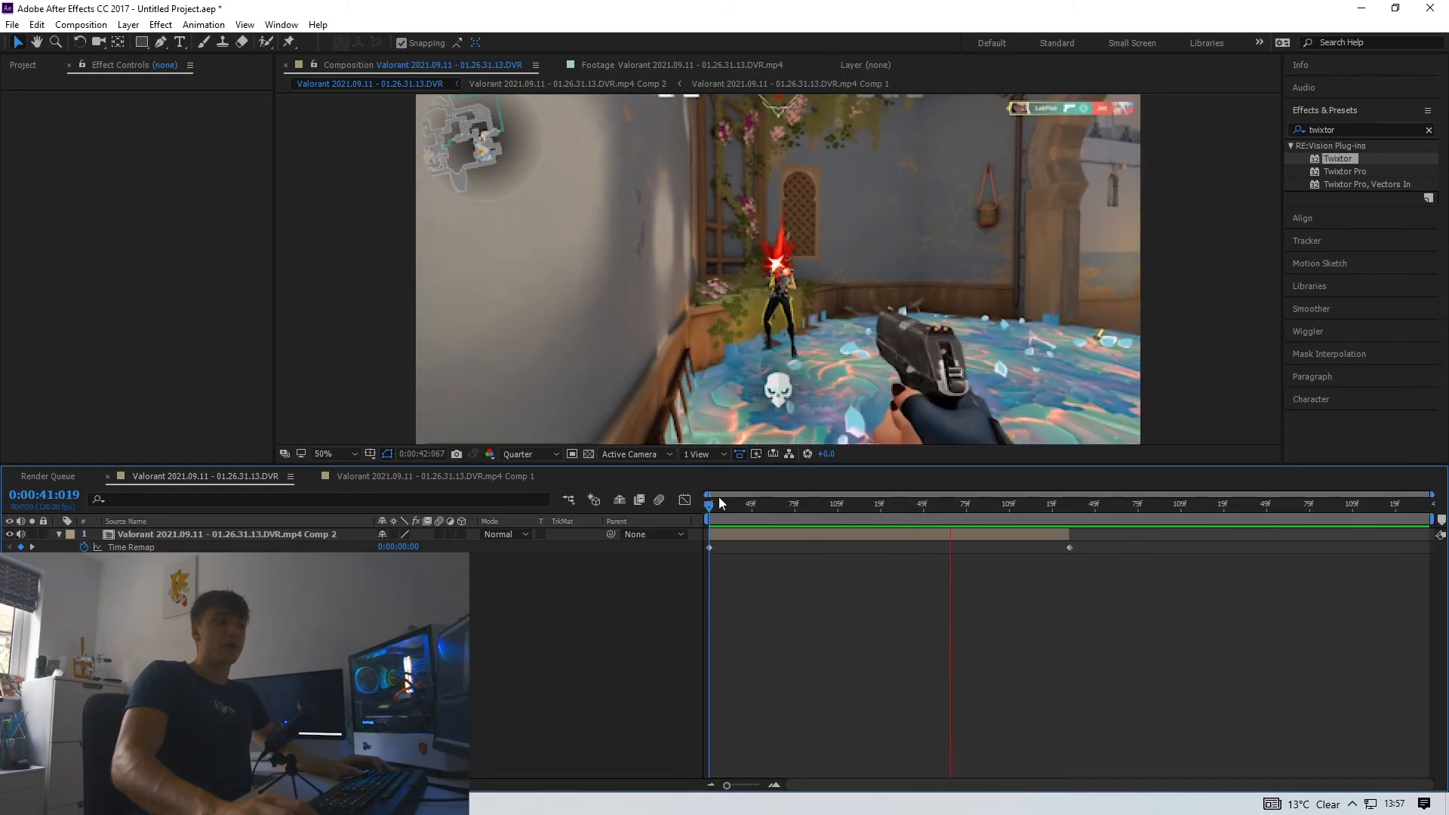
key("space")
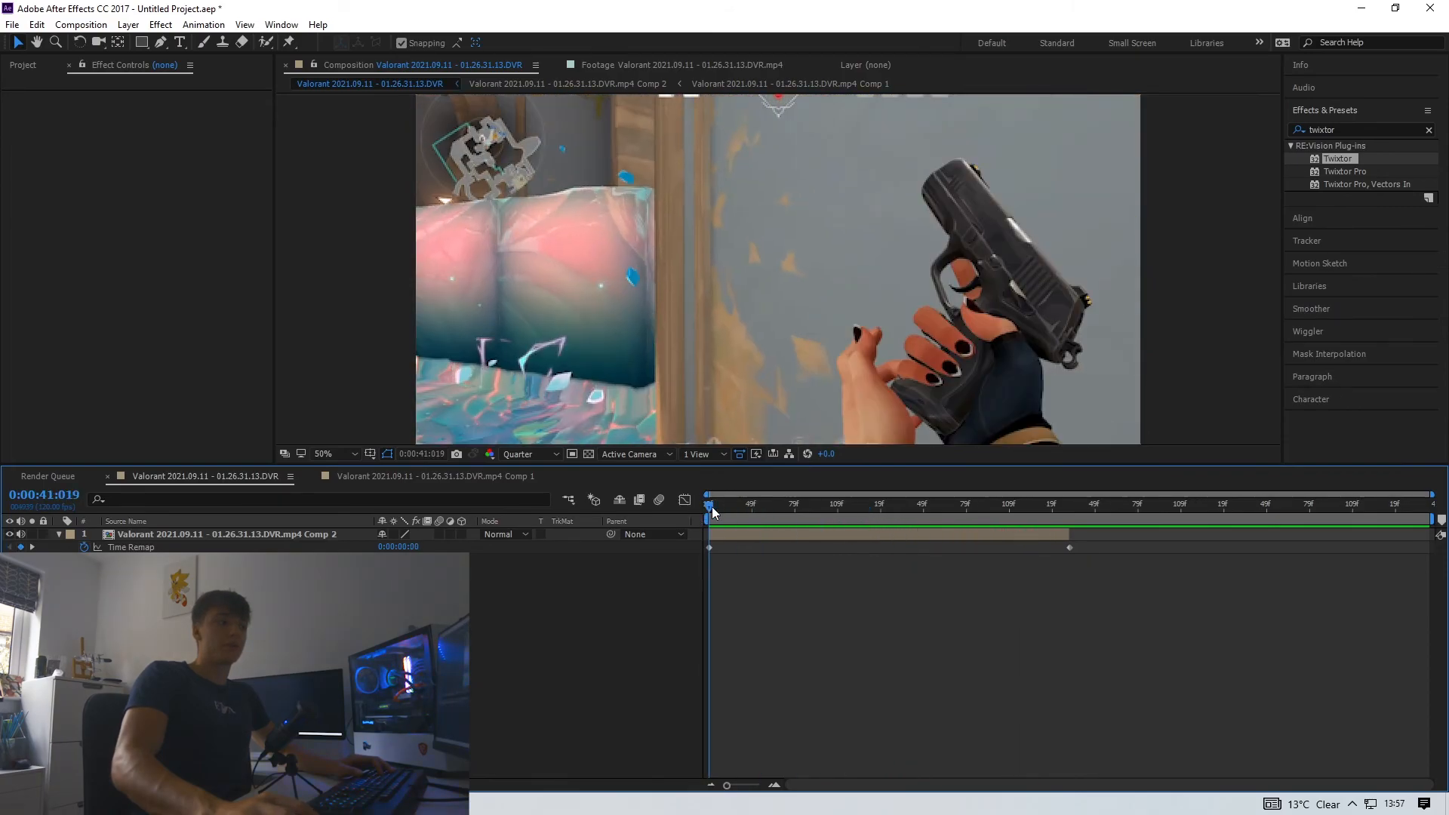
key("space")
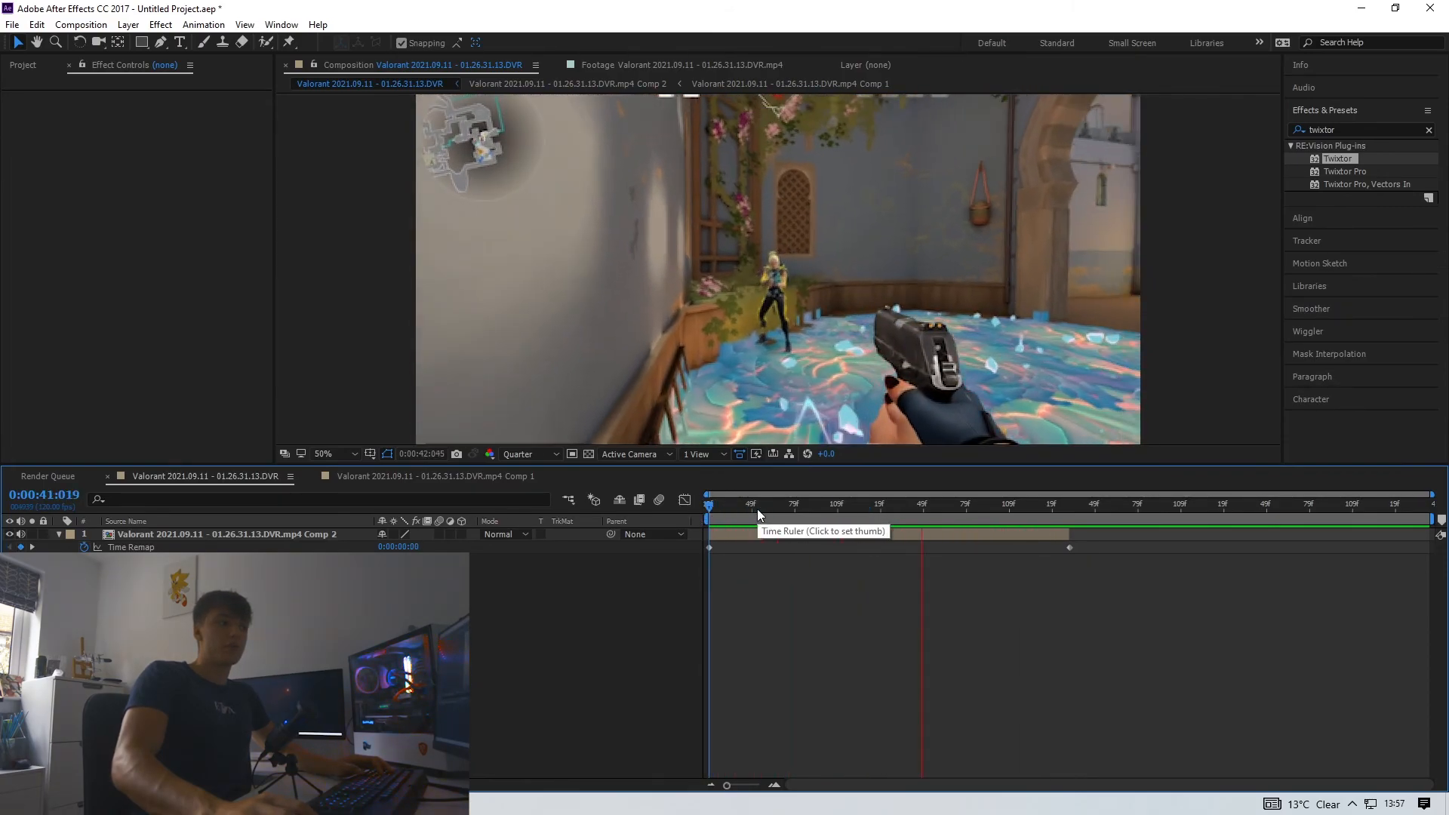
left_click(815, 505)
left_click_drag(815, 507, 655, 501)
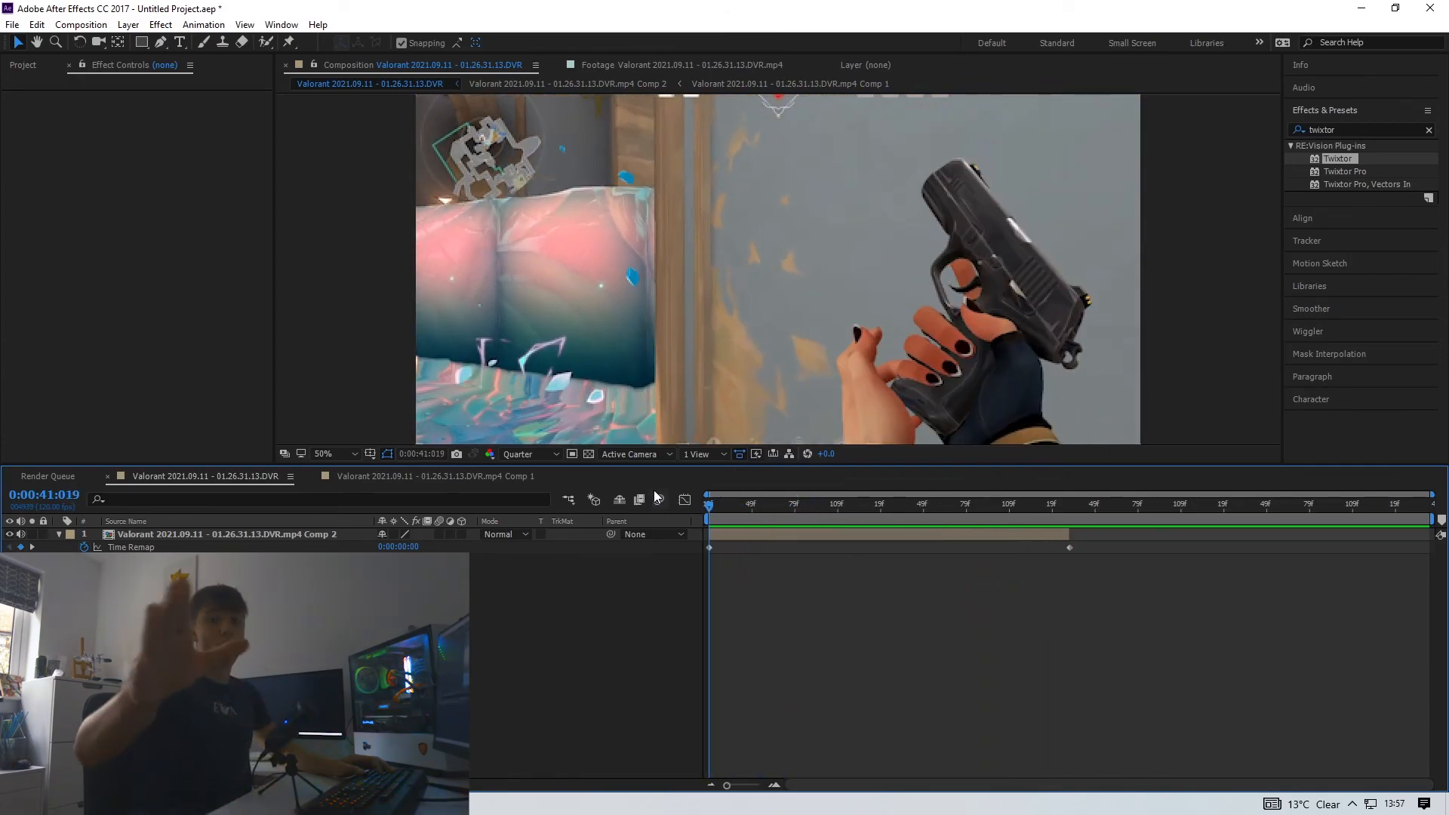